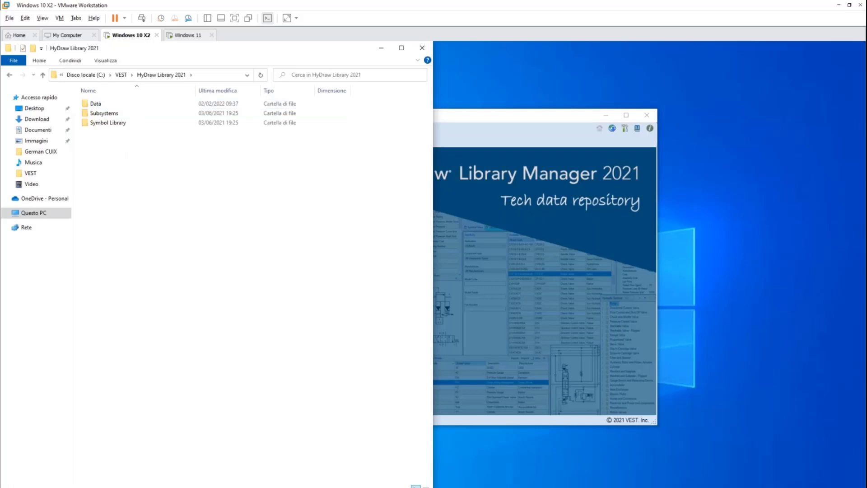
Step: Switch to Microsoft Whiteboard, place it side by side with the VMware Workstation window, and narrow the HyDraw Library 2021 folder window
{"action": "left_click", "coordinate": [599, 484]}
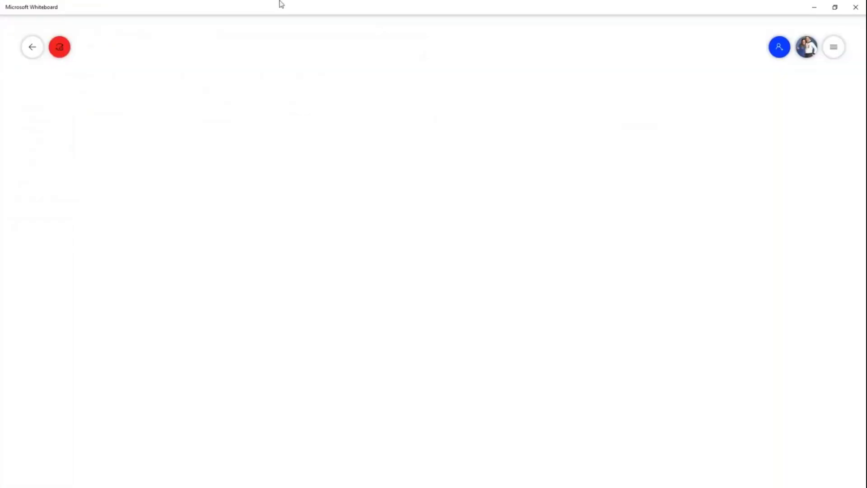
{"action": "left_click_drag", "start_coordinate": [288, 4], "coordinate": [866, 63]}
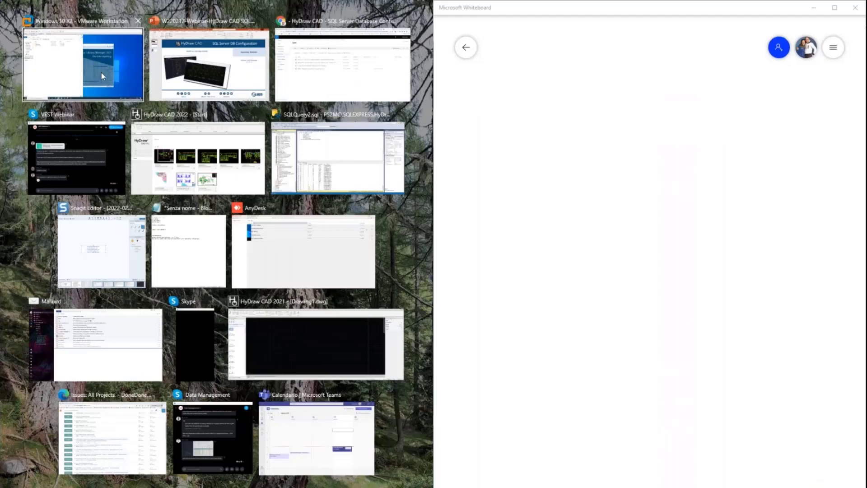
{"action": "left_click", "coordinate": [102, 71]}
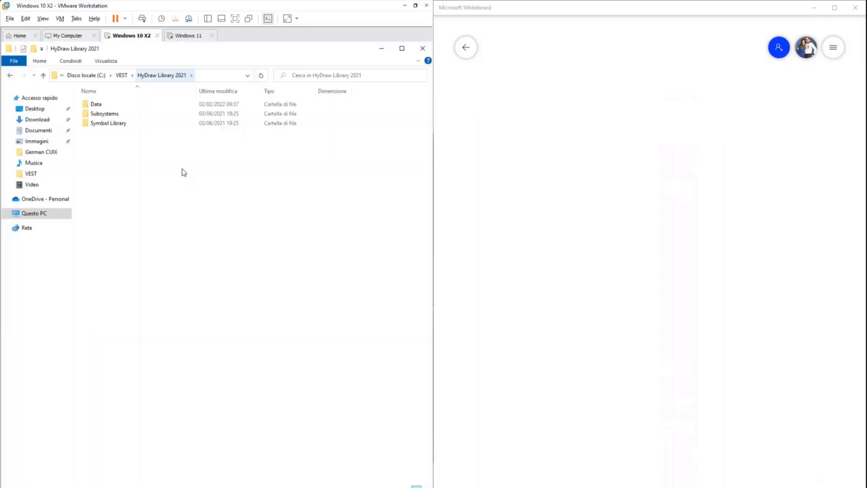
{"action": "left_click_drag", "start_coordinate": [219, 142], "coordinate": [426, 138]}
{"action": "left_click", "coordinate": [632, 120]}
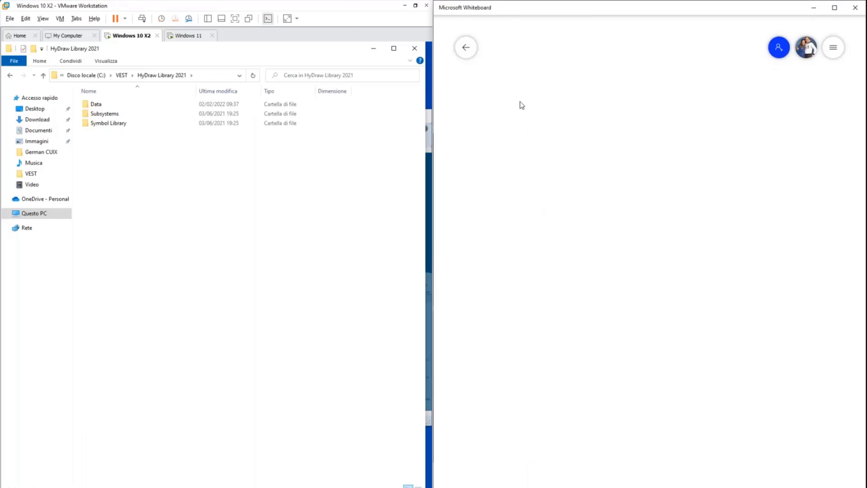
Step: Handwrite DATA, SUB and SYM in blue below one another on the whiteboard, separated by horizontal lines
{"action": "left_click_drag", "start_coordinate": [520, 93], "coordinate": [521, 93]}
{"action": "mouse_move", "coordinate": [558, 132]}
{"action": "left_mouse_down"}
{"action": "mouse_move", "coordinate": [584, 121]}
{"action": "mouse_move", "coordinate": [627, 130]}
{"action": "left_mouse_up"}
{"action": "left_click_drag", "start_coordinate": [611, 114], "coordinate": [622, 127]}
{"action": "left_click_drag", "start_coordinate": [521, 146], "coordinate": [599, 158]}
{"action": "left_click_drag", "start_coordinate": [573, 186], "coordinate": [602, 179]}
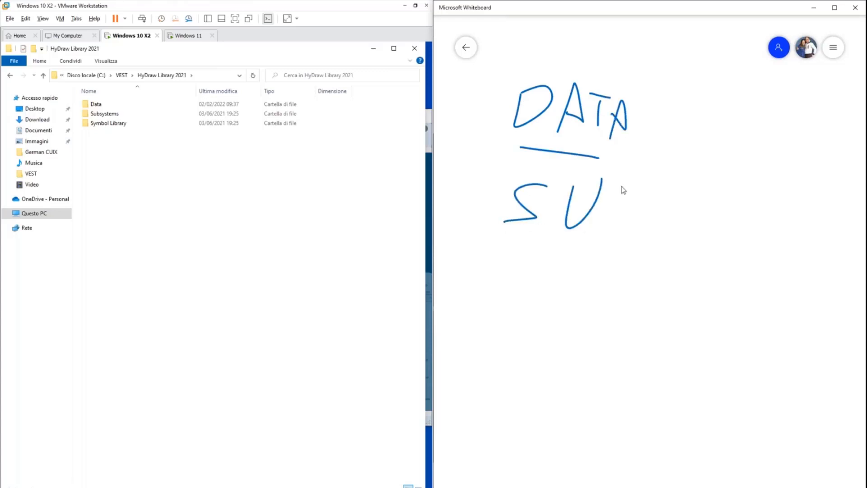
{"action": "left_click_drag", "start_coordinate": [507, 261], "coordinate": [630, 274]}
{"action": "left_click_drag", "start_coordinate": [567, 322], "coordinate": [496, 408]}
{"action": "left_click_drag", "start_coordinate": [594, 316], "coordinate": [590, 399]}
{"action": "mouse_move", "coordinate": [627, 382]}
{"action": "left_mouse_down"}
{"action": "mouse_move", "coordinate": [621, 391]}
{"action": "mouse_move", "coordinate": [664, 373]}
{"action": "mouse_move", "coordinate": [659, 386]}
{"action": "left_mouse_up"}
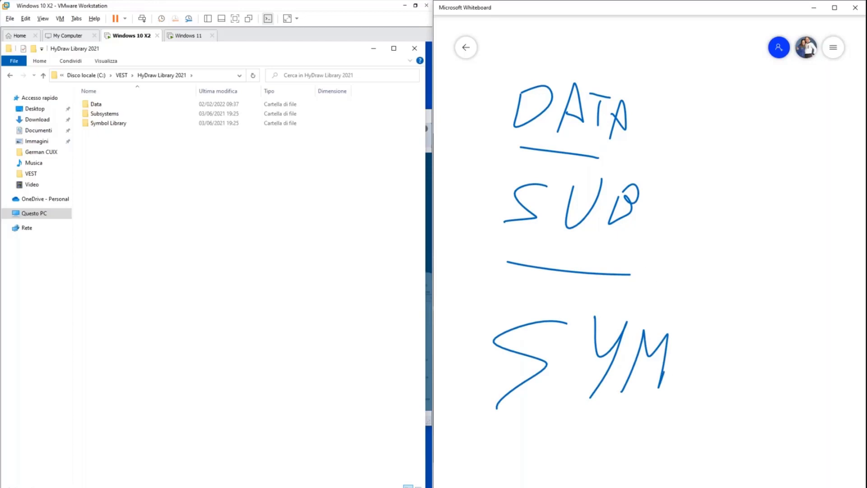
Step: Add a green curly brace beside each of the three words, labelling DATA with mdb and SUB and SYM with a shorthand m
{"action": "left_click_drag", "start_coordinate": [678, 57], "coordinate": [666, 147]}
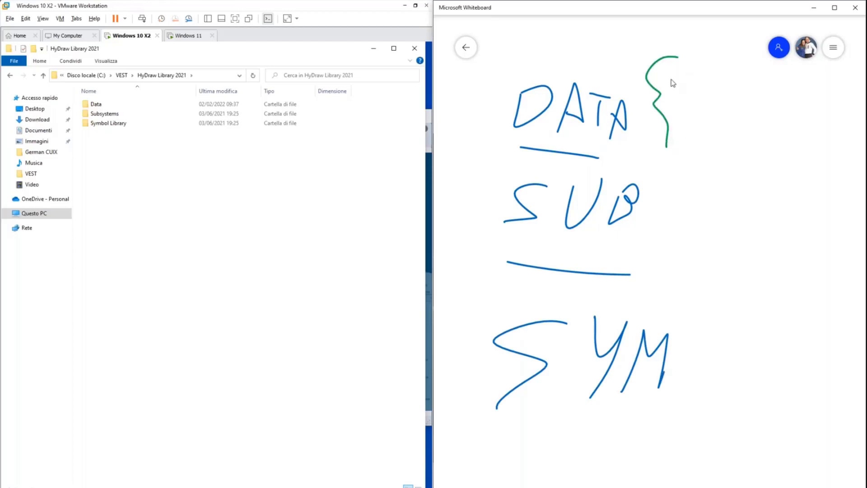
{"action": "mouse_move", "coordinate": [671, 84]}
{"action": "left_mouse_down"}
{"action": "mouse_move", "coordinate": [674, 103]}
{"action": "mouse_move", "coordinate": [705, 100]}
{"action": "left_mouse_up"}
{"action": "left_click_drag", "start_coordinate": [708, 63], "coordinate": [699, 101]}
{"action": "left_click_drag", "start_coordinate": [712, 64], "coordinate": [705, 99]}
{"action": "left_click_drag", "start_coordinate": [663, 78], "coordinate": [667, 102]}
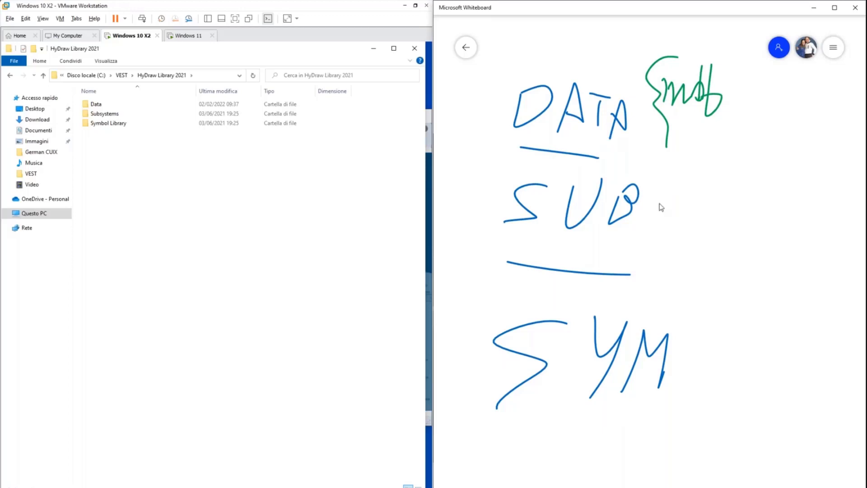
{"action": "left_click_drag", "start_coordinate": [666, 171], "coordinate": [677, 253]}
{"action": "mouse_move", "coordinate": [701, 216]}
{"action": "left_mouse_down"}
{"action": "mouse_move", "coordinate": [712, 202]}
{"action": "mouse_move", "coordinate": [725, 204]}
{"action": "left_mouse_up"}
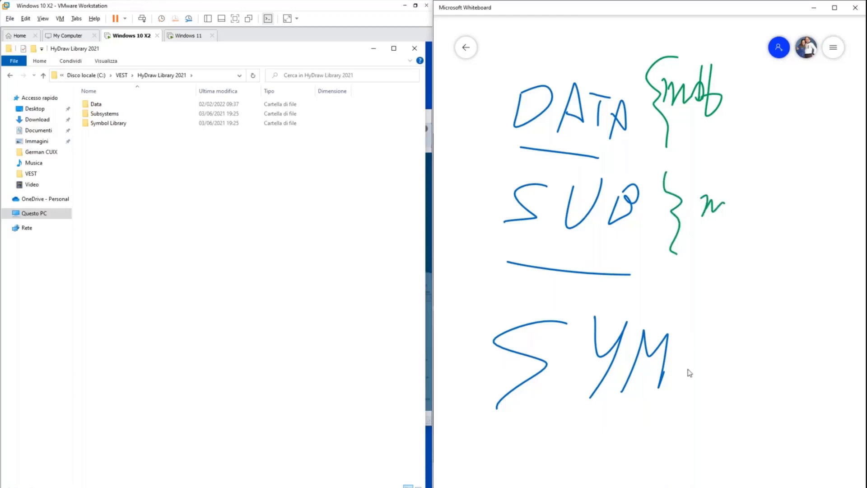
{"action": "mouse_move", "coordinate": [701, 293]}
{"action": "left_mouse_down"}
{"action": "mouse_move", "coordinate": [689, 345]}
{"action": "mouse_move", "coordinate": [699, 414]}
{"action": "left_mouse_up"}
{"action": "left_click_drag", "start_coordinate": [710, 360], "coordinate": [735, 350]}
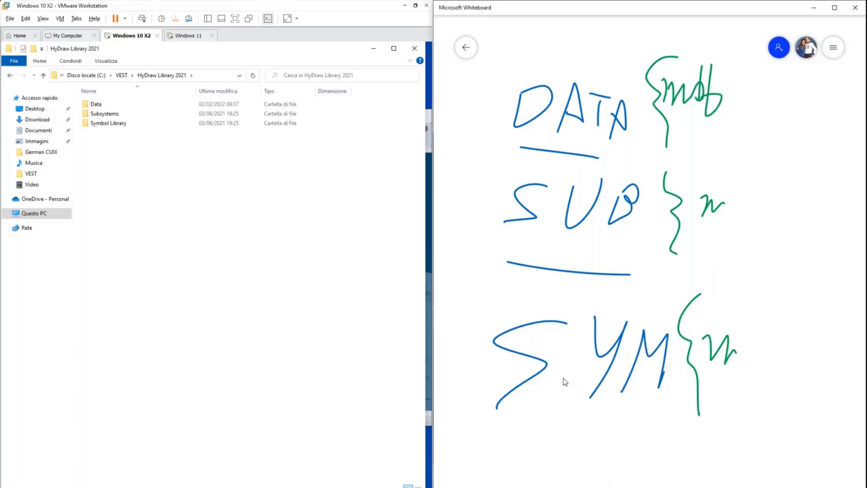
Step: Examine the MenuData and Symbols folders inside the Hydraulic Symbols folder of the Symbol Library
{"action": "double_click", "coordinate": [100, 124]}
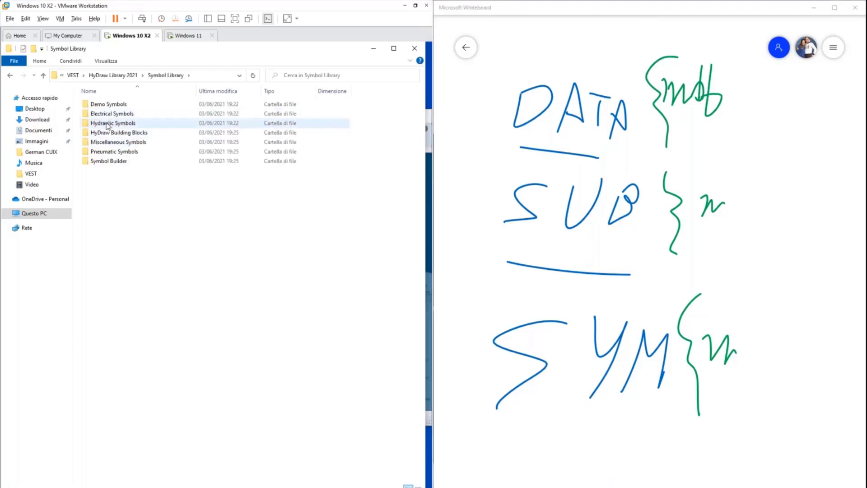
{"action": "double_click", "coordinate": [107, 125]}
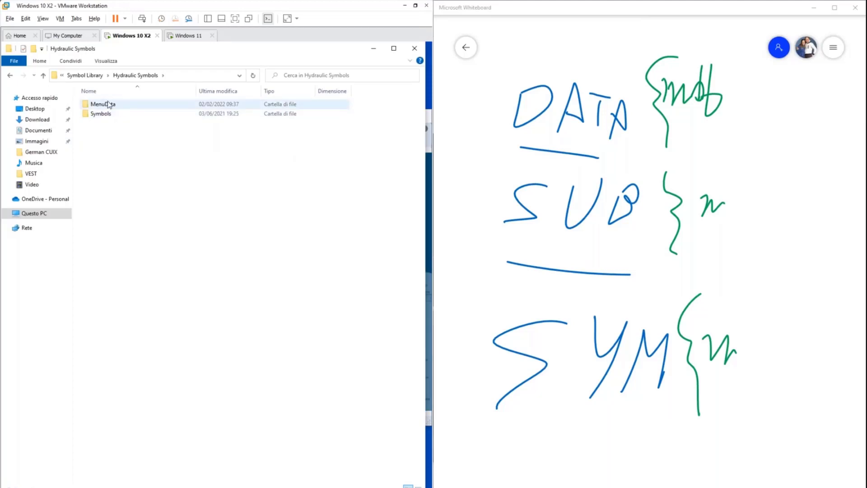
{"action": "double_click", "coordinate": [109, 105]}
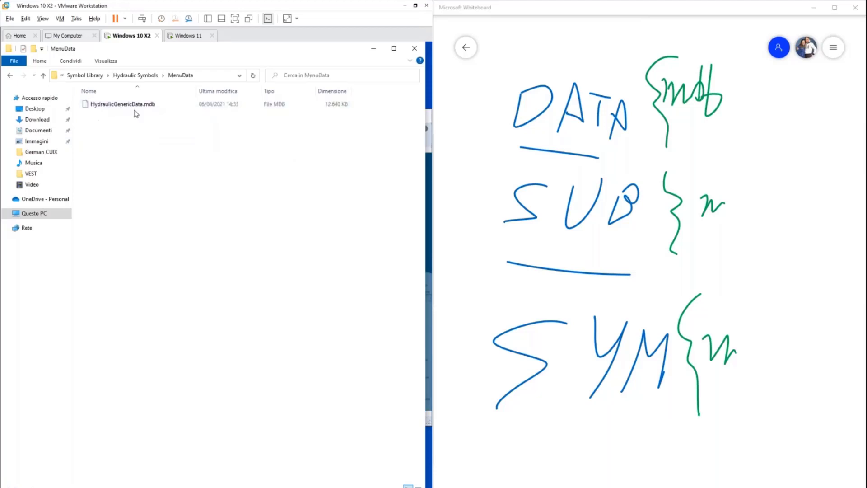
{"action": "left_click", "coordinate": [135, 75]}
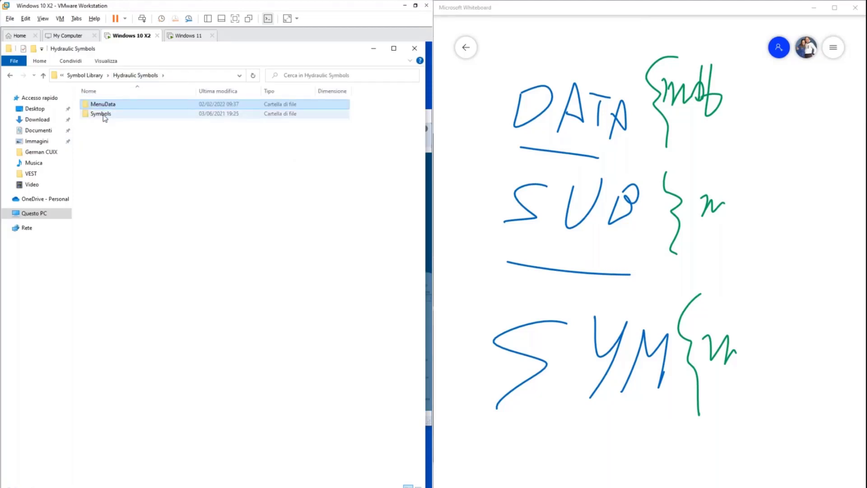
{"action": "double_click", "coordinate": [100, 114]}
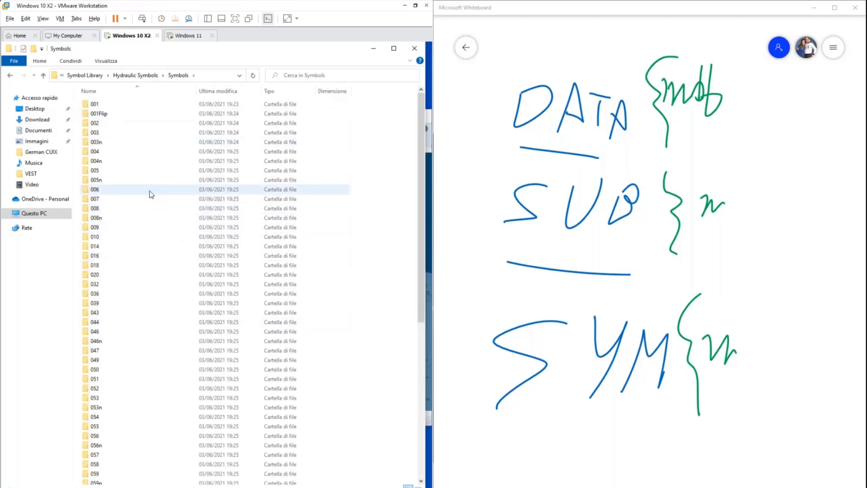
{"action": "left_click", "coordinate": [123, 77]}
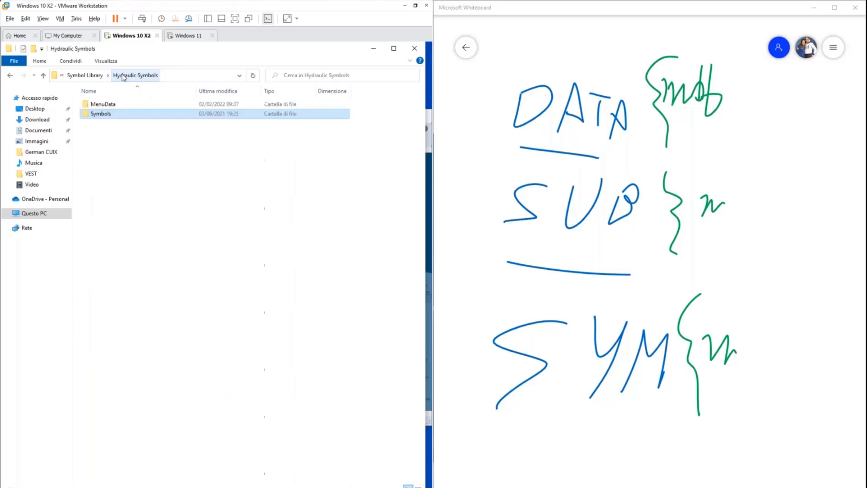
Step: Look into the Electrical Symbols folder, then open the Data folder of HyDraw Library 2021 to view its database files
{"action": "left_click", "coordinate": [88, 76]}
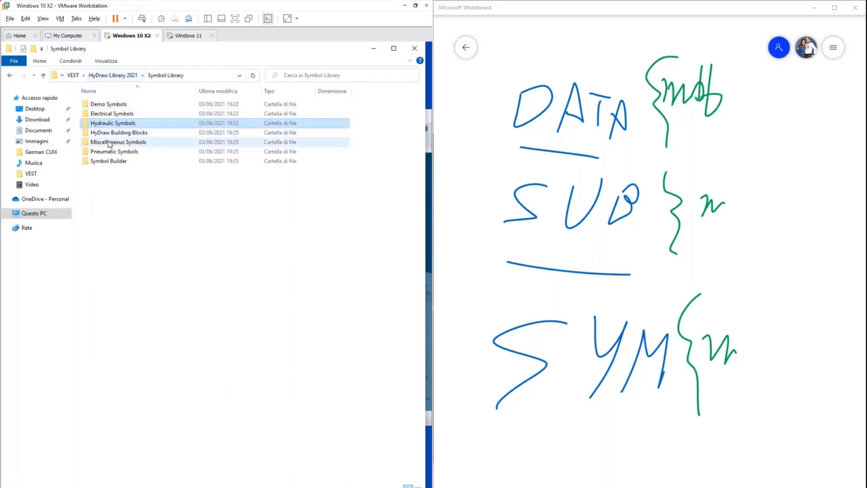
{"action": "double_click", "coordinate": [113, 115]}
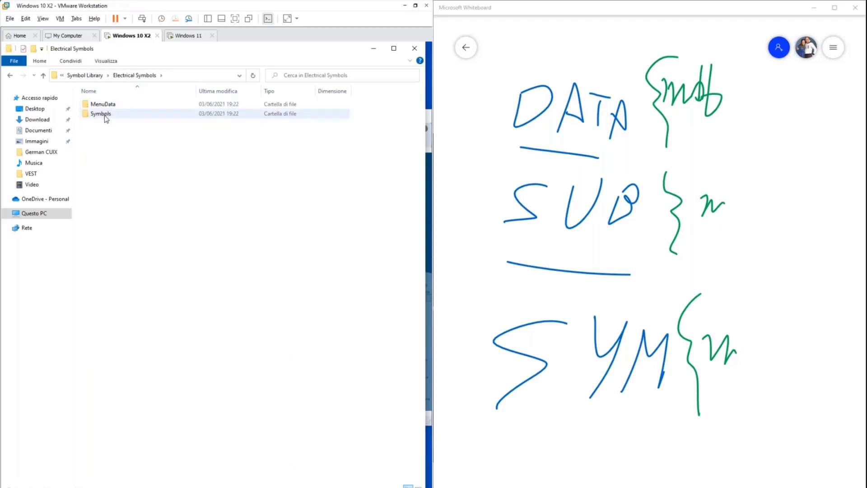
{"action": "left_click", "coordinate": [85, 77]}
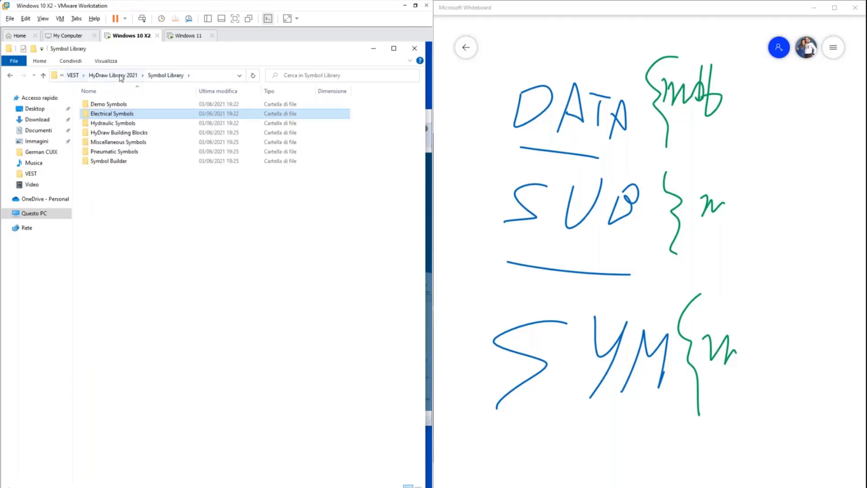
{"action": "left_click", "coordinate": [121, 75]}
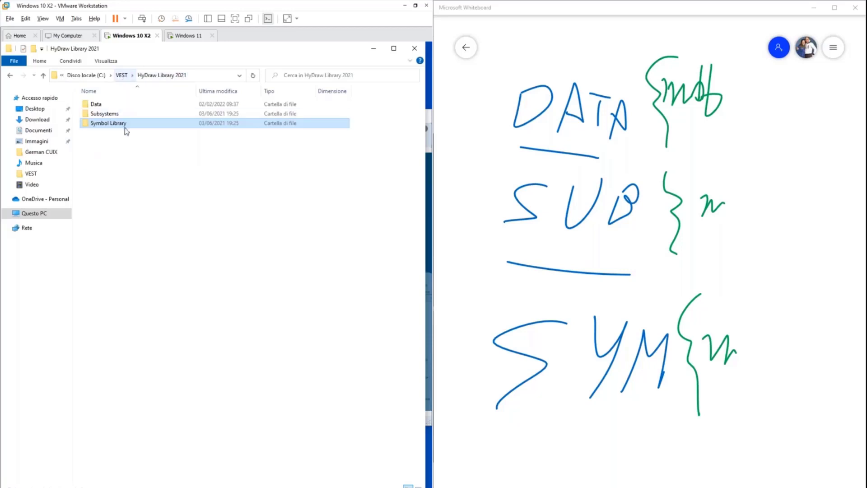
{"action": "left_click", "coordinate": [95, 105]}
{"action": "double_click", "coordinate": [95, 105]}
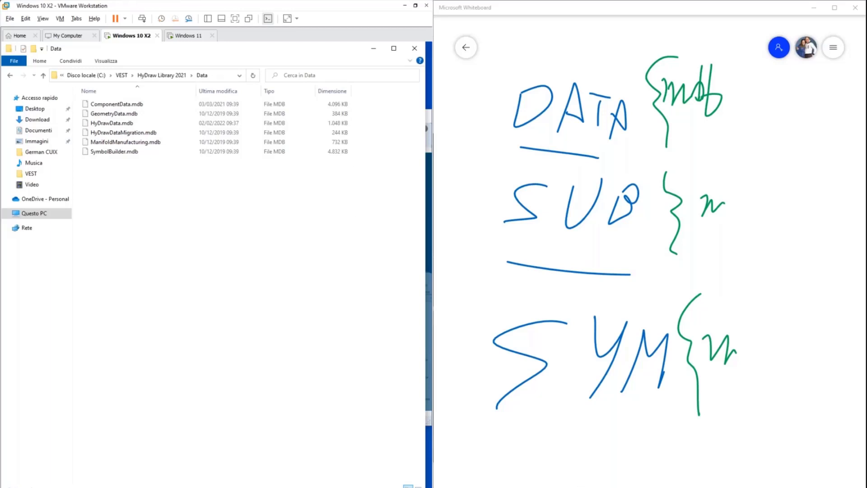
Step: Handwrite SQL in thick red strokes on the whiteboard below SYM
{"action": "mouse_move", "coordinate": [537, 421]}
{"action": "left_mouse_down"}
{"action": "mouse_move", "coordinate": [497, 426]}
{"action": "mouse_move", "coordinate": [470, 468]}
{"action": "mouse_move", "coordinate": [541, 431]}
{"action": "left_mouse_up"}
{"action": "left_click_drag", "start_coordinate": [552, 450], "coordinate": [567, 470]}
{"action": "left_click_drag", "start_coordinate": [626, 407], "coordinate": [636, 461]}
Step: Circle the green mdb notes in red and draw an arrow from the loop to the word SQL
{"action": "mouse_move", "coordinate": [681, 31]}
{"action": "left_mouse_down"}
{"action": "mouse_move", "coordinate": [653, 196]}
{"action": "mouse_move", "coordinate": [732, 360]}
{"action": "mouse_move", "coordinate": [709, 29]}
{"action": "mouse_move", "coordinate": [651, 42]}
{"action": "left_mouse_up"}
{"action": "left_click_drag", "start_coordinate": [657, 216], "coordinate": [561, 358]}
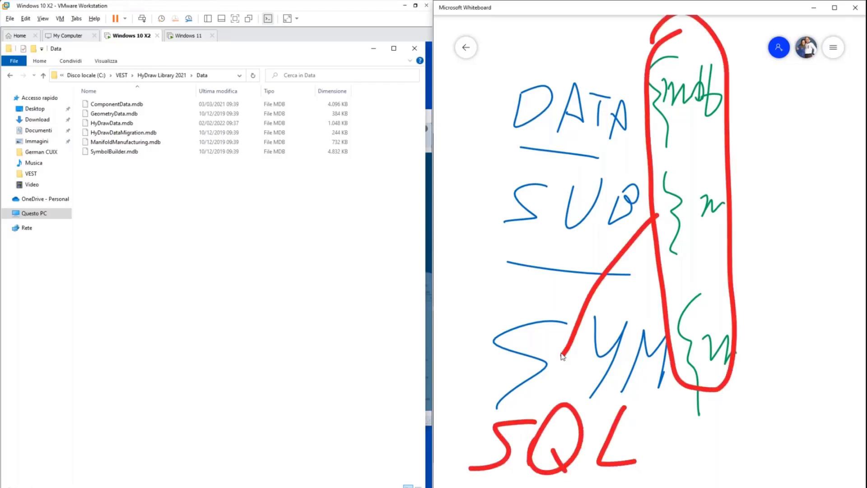
{"action": "mouse_move", "coordinate": [560, 319]}
{"action": "left_mouse_down"}
{"action": "mouse_move", "coordinate": [591, 362]}
{"action": "mouse_move", "coordinate": [555, 322]}
{"action": "left_mouse_up"}
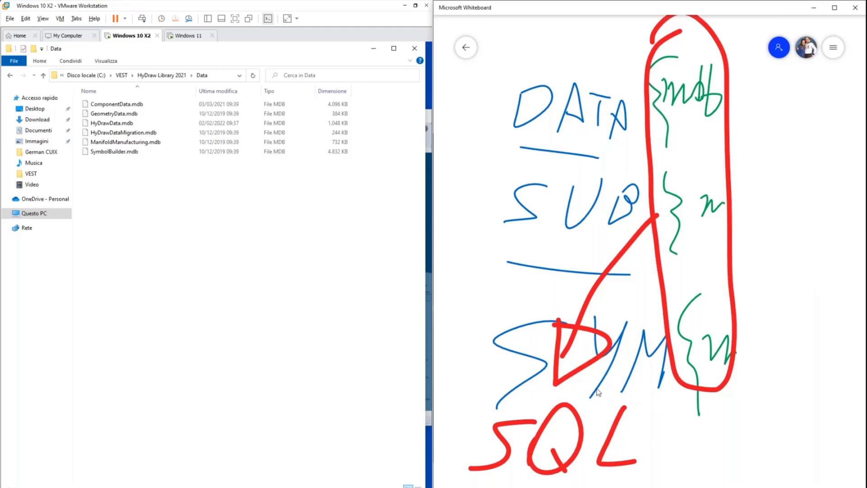
Step: Box the word SQL in red and add a second red outline around both the mdb notes and the SQL box
{"action": "mouse_move", "coordinate": [489, 382]}
{"action": "left_mouse_down"}
{"action": "mouse_move", "coordinate": [452, 435]}
{"action": "mouse_move", "coordinate": [494, 479]}
{"action": "mouse_move", "coordinate": [671, 469]}
{"action": "mouse_move", "coordinate": [456, 394]}
{"action": "left_mouse_up"}
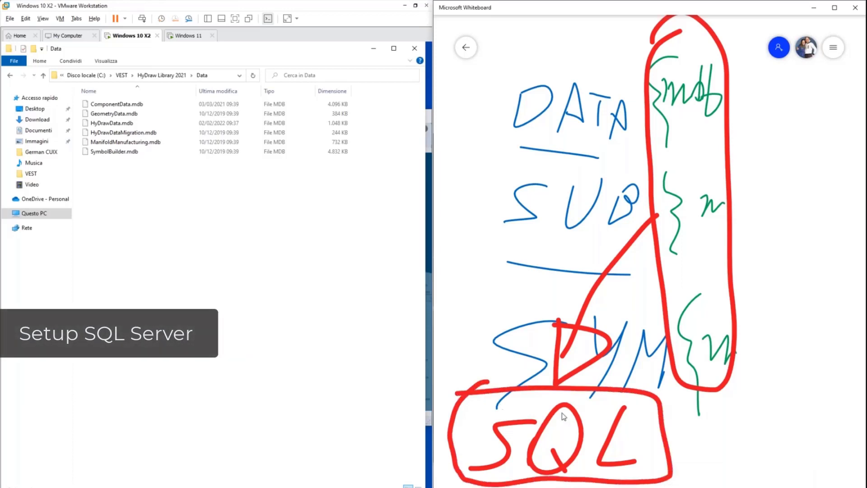
{"action": "mouse_move", "coordinate": [651, 26]}
{"action": "left_mouse_down"}
{"action": "mouse_move", "coordinate": [677, 386]}
{"action": "mouse_move", "coordinate": [736, 353]}
{"action": "mouse_move", "coordinate": [723, 66]}
{"action": "mouse_move", "coordinate": [655, 43]}
{"action": "left_mouse_up"}
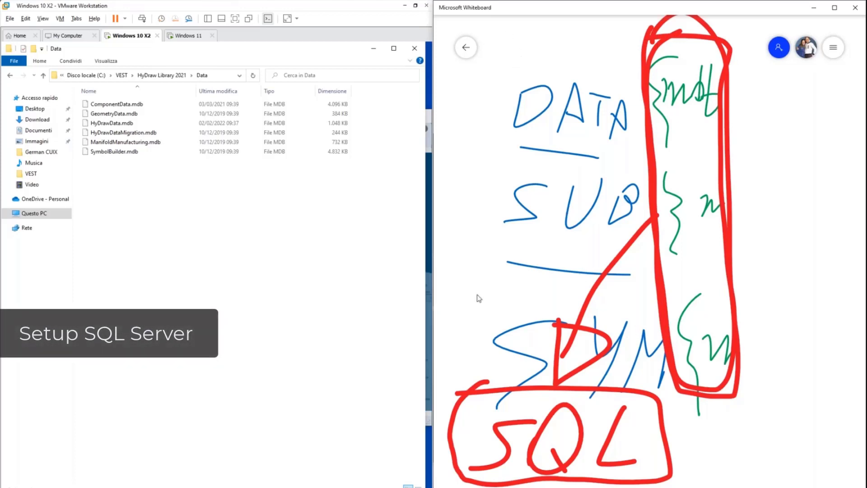
{"action": "left_click_drag", "start_coordinate": [451, 386], "coordinate": [452, 487]}
{"action": "left_click_drag", "start_coordinate": [683, 487], "coordinate": [673, 398]}
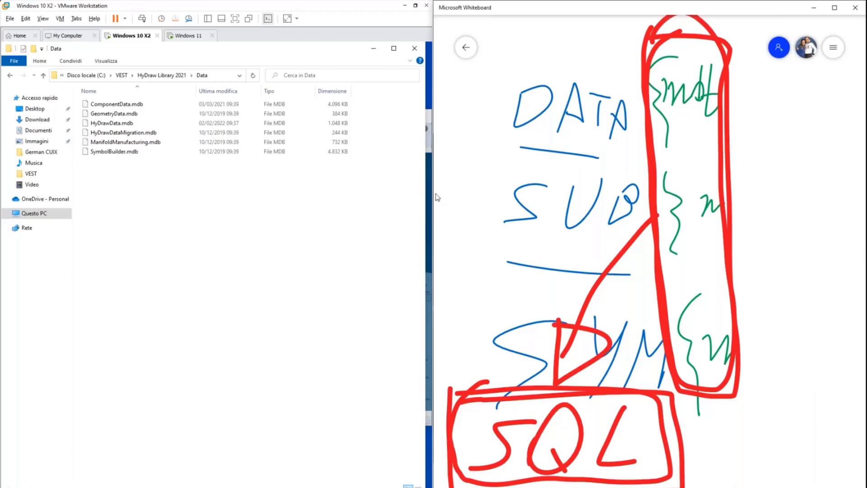
Step: Maximize the whiteboard and handwrite SQL XPRE in green in the empty area beside the diagram
{"action": "left_click", "coordinate": [835, 9]}
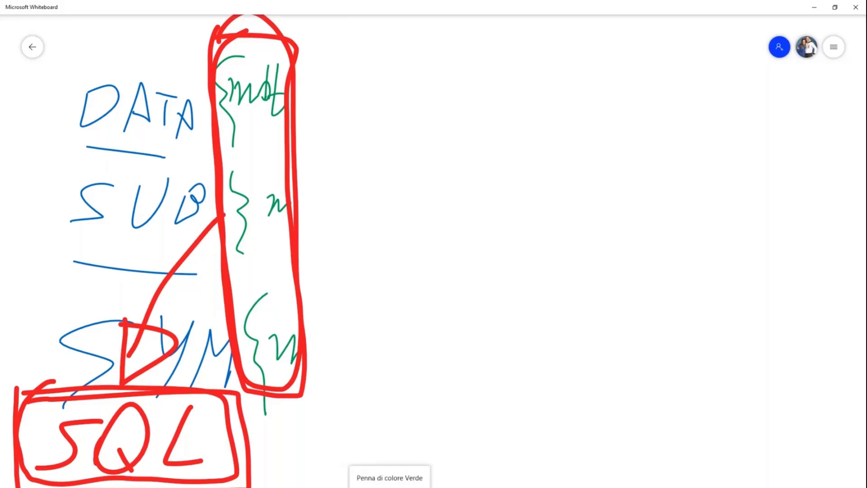
{"action": "left_click_drag", "start_coordinate": [526, 79], "coordinate": [391, 171]}
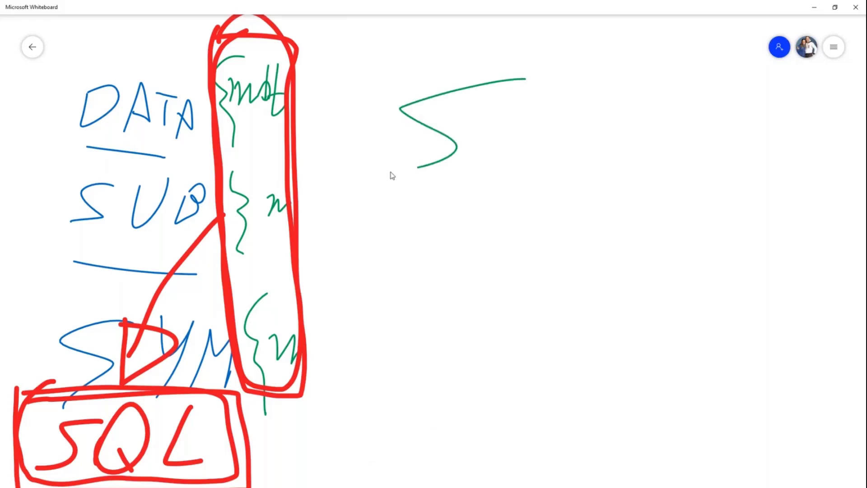
{"action": "left_click_drag", "start_coordinate": [501, 143], "coordinate": [533, 166]}
{"action": "left_click_drag", "start_coordinate": [564, 92], "coordinate": [583, 159]}
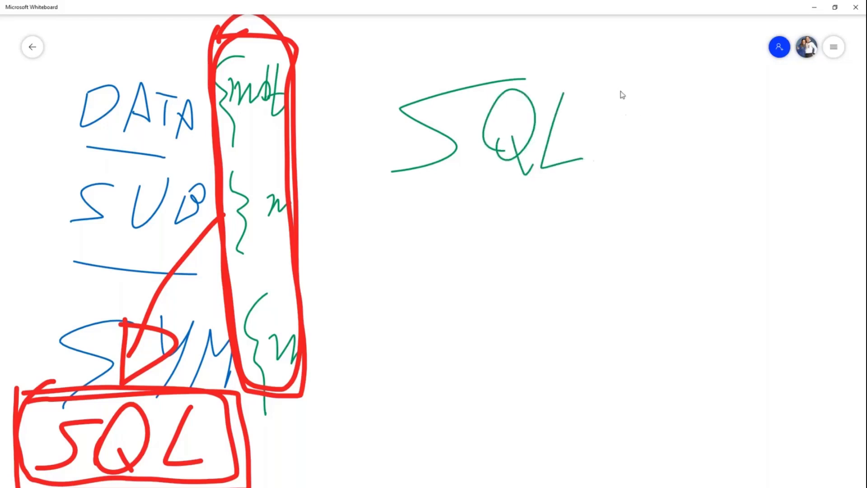
{"action": "left_click_drag", "start_coordinate": [626, 91], "coordinate": [655, 148]}
{"action": "left_click", "coordinate": [666, 141]}
{"action": "mouse_move", "coordinate": [661, 95]}
{"action": "left_mouse_down"}
{"action": "mouse_move", "coordinate": [638, 140]}
{"action": "mouse_move", "coordinate": [662, 149]}
{"action": "left_mouse_up"}
{"action": "left_click_drag", "start_coordinate": [672, 94], "coordinate": [685, 154]}
{"action": "mouse_move", "coordinate": [686, 95]}
{"action": "left_mouse_down"}
{"action": "mouse_move", "coordinate": [700, 135]}
{"action": "mouse_move", "coordinate": [713, 143]}
{"action": "mouse_move", "coordinate": [725, 124]}
{"action": "left_mouse_up"}
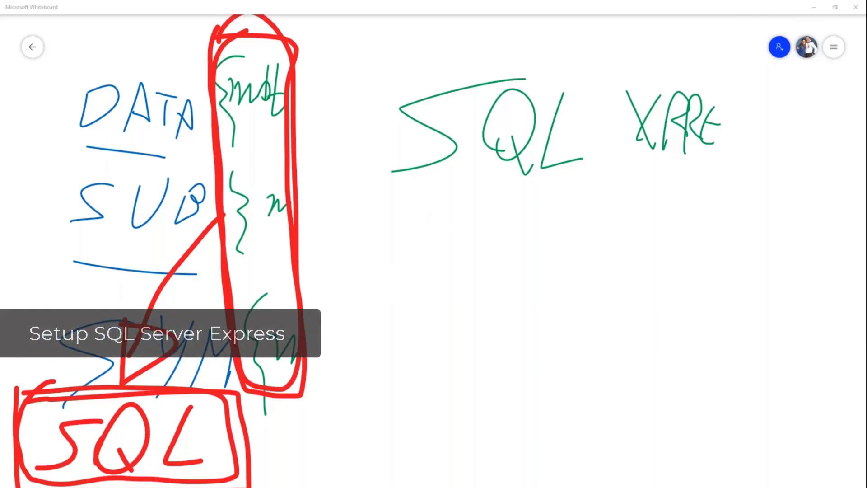
Step: Switch to the Windows 10 X2 virtual machine and open the Microsoft SQL Server 2019 Express download page from the browser favourites
{"action": "mouse_move", "coordinate": [516, 487]}
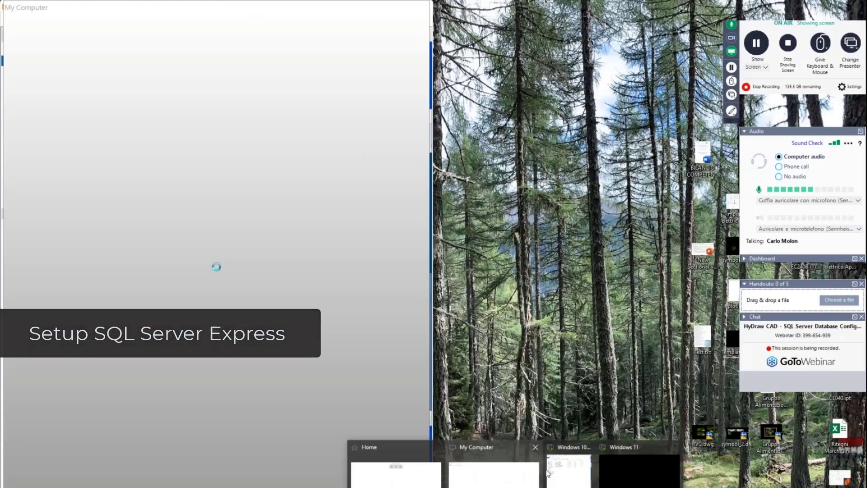
{"action": "left_click", "coordinate": [561, 469]}
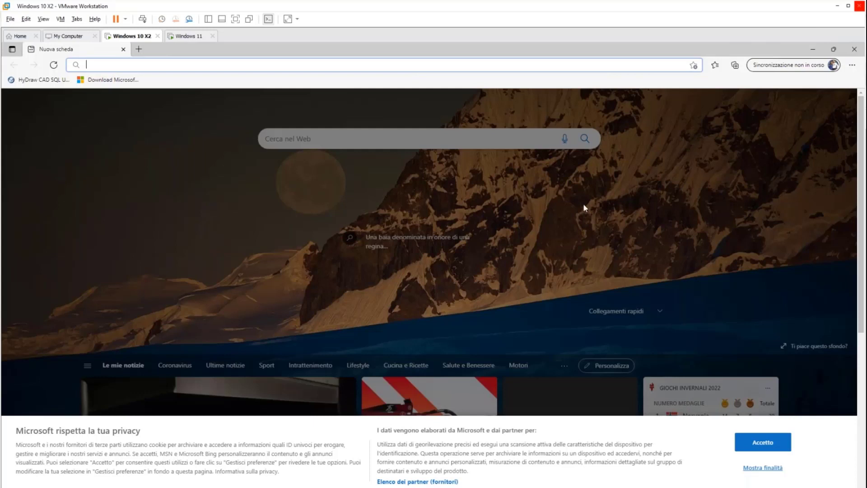
{"action": "left_click", "coordinate": [714, 66]}
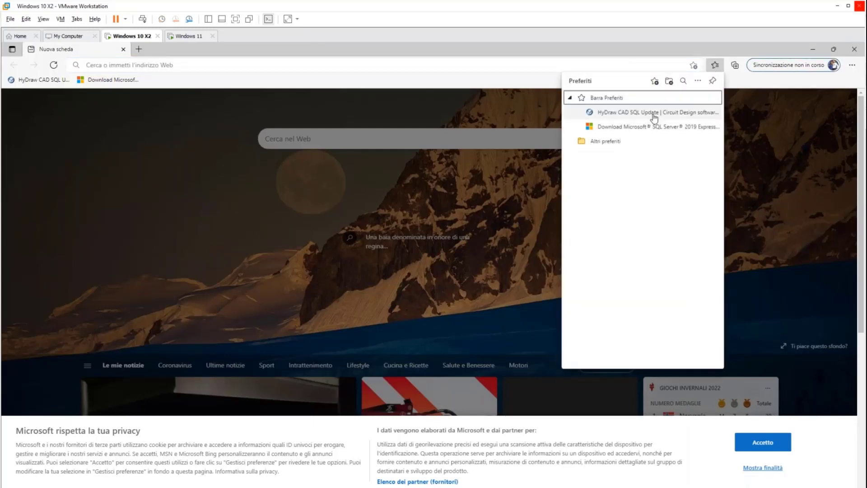
{"action": "left_click", "coordinate": [639, 127]}
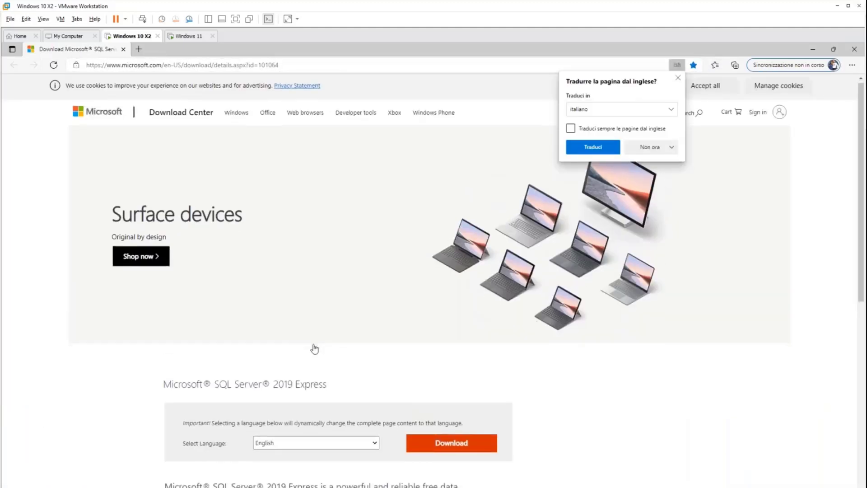
{"action": "scroll", "coordinate": [315, 349], "scroll_direction": "down", "scroll_amount": 3}
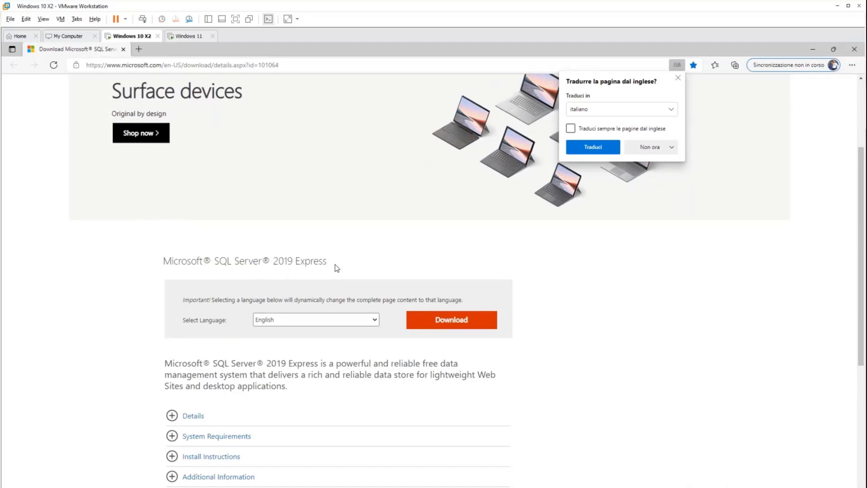
Step: Minimize the browser and open the setup sql express folder on the desktop to view its installation screenshots
{"action": "mouse_move", "coordinate": [233, 487]}
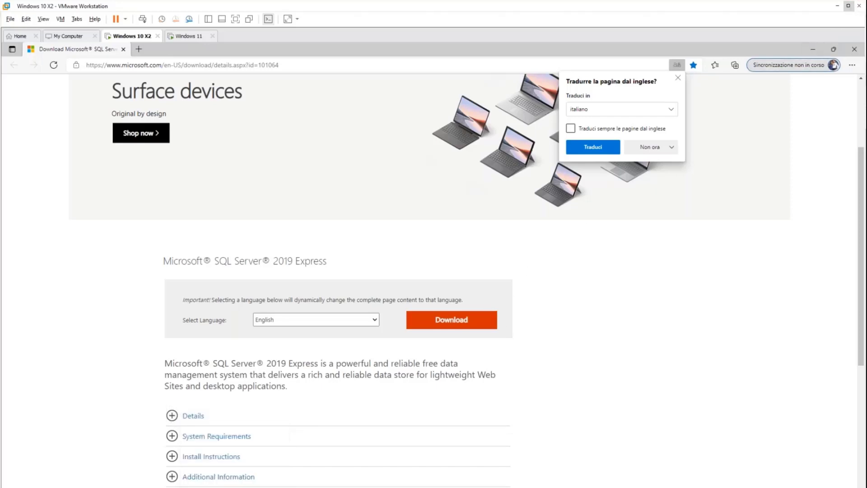
{"action": "left_click", "coordinate": [813, 50]}
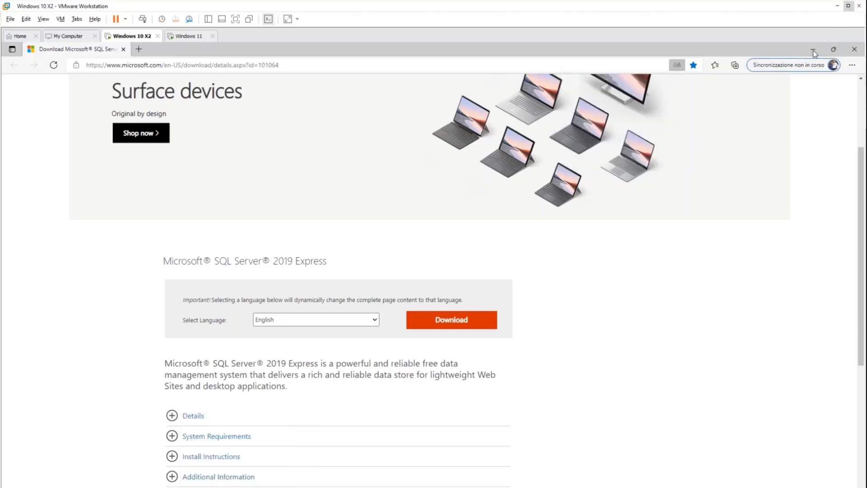
{"action": "left_click", "coordinate": [813, 50]}
{"action": "left_click", "coordinate": [380, 116]}
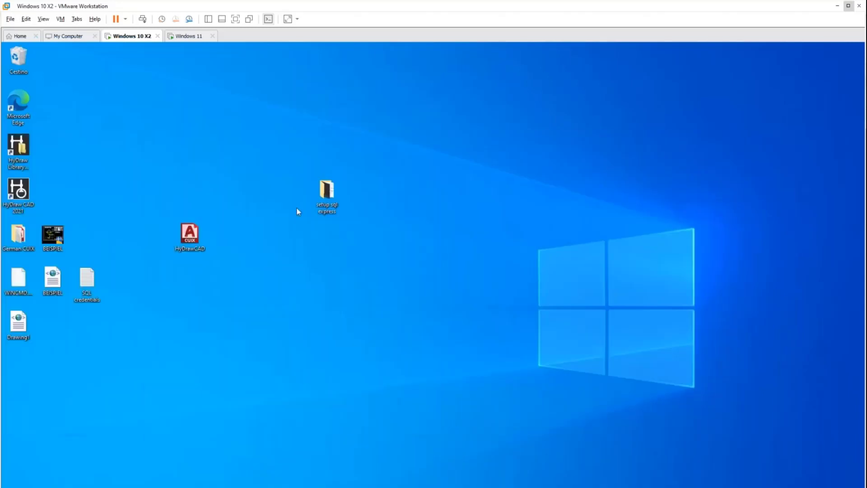
{"action": "double_click", "coordinate": [327, 193]}
{"action": "left_click", "coordinate": [337, 191]}
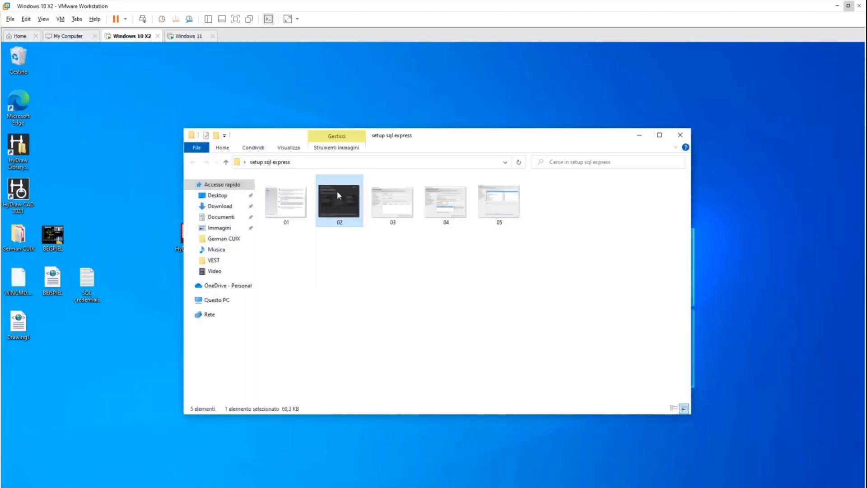
{"action": "left_click", "coordinate": [388, 49]}
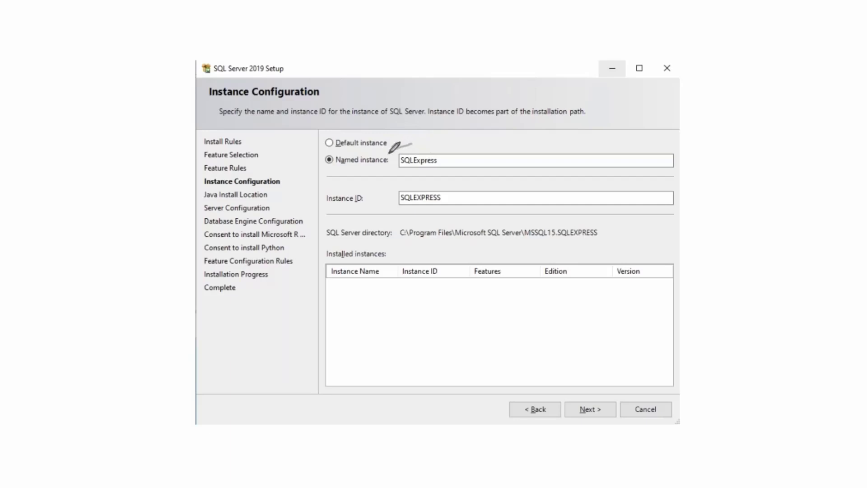
Step: Circle the named instance SQLExpress on the Instance Configuration screenshot and add handwritten pen strokes beside it
{"action": "mouse_move", "coordinate": [392, 147]}
{"action": "left_mouse_down"}
{"action": "mouse_move", "coordinate": [464, 163]}
{"action": "mouse_move", "coordinate": [399, 163]}
{"action": "mouse_move", "coordinate": [450, 166]}
{"action": "left_mouse_up"}
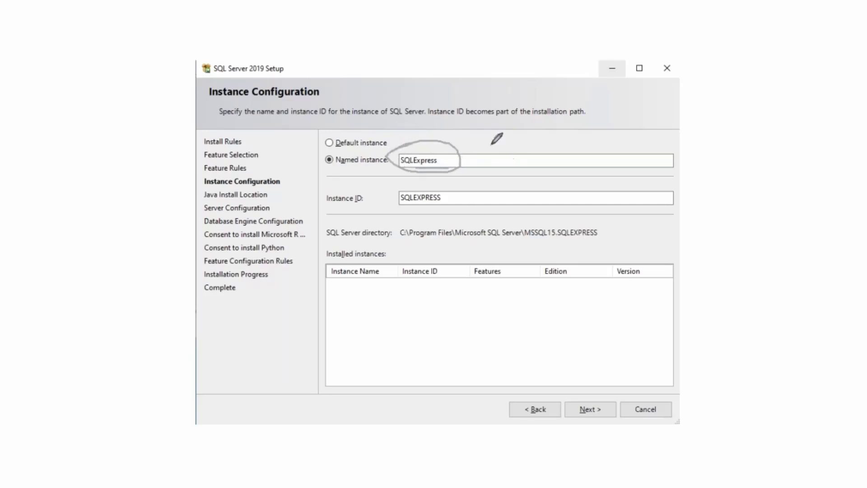
{"action": "mouse_move", "coordinate": [491, 145]}
{"action": "left_mouse_down"}
{"action": "mouse_move", "coordinate": [491, 174]}
{"action": "mouse_move", "coordinate": [510, 157]}
{"action": "mouse_move", "coordinate": [512, 179]}
{"action": "left_mouse_up"}
{"action": "mouse_move", "coordinate": [526, 148]}
{"action": "left_mouse_down"}
{"action": "mouse_move", "coordinate": [565, 133]}
{"action": "mouse_move", "coordinate": [578, 167]}
{"action": "mouse_move", "coordinate": [626, 152]}
{"action": "mouse_move", "coordinate": [628, 136]}
{"action": "mouse_move", "coordinate": [660, 134]}
{"action": "left_mouse_up"}
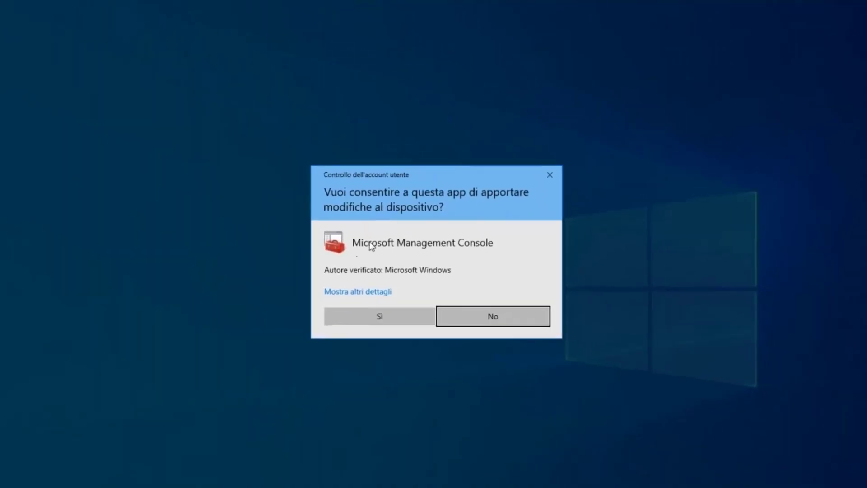
Step: Allow Microsoft Management Console to make changes and inspect the SQL Server (HYDRAWDB) service in SQL Server Configuration Manager
{"action": "left_click", "coordinate": [378, 316]}
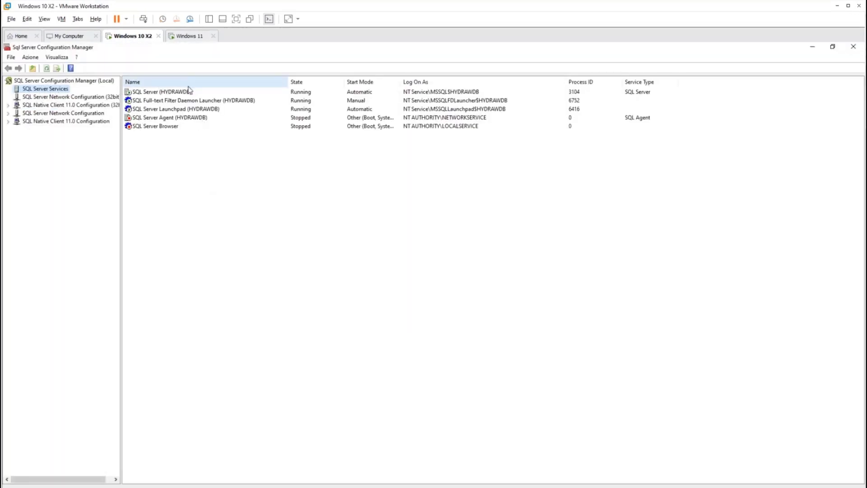
{"action": "left_click", "coordinate": [180, 93]}
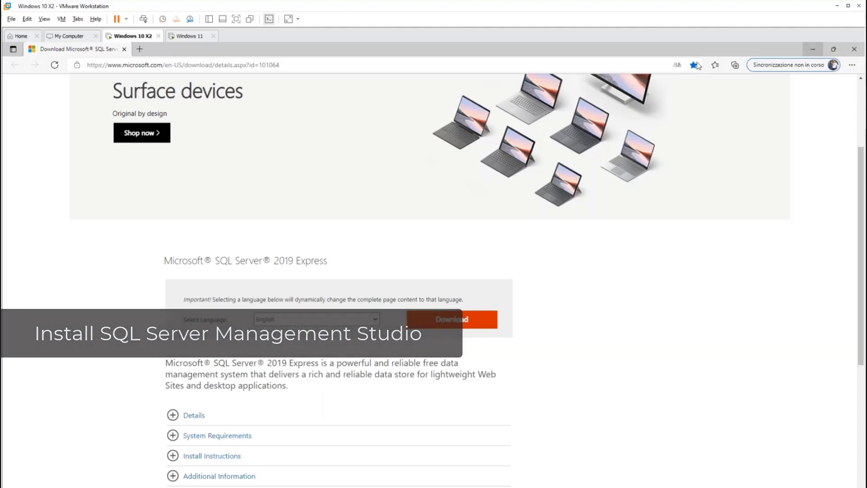
Step: Search the web for sql management studio in the browser
{"action": "key", "text": "ctrl+l"}
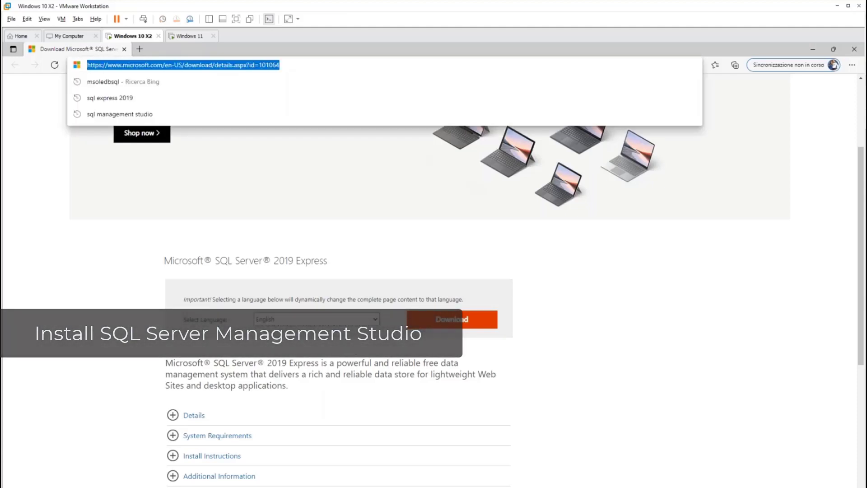
{"action": "type", "text": "sql"}
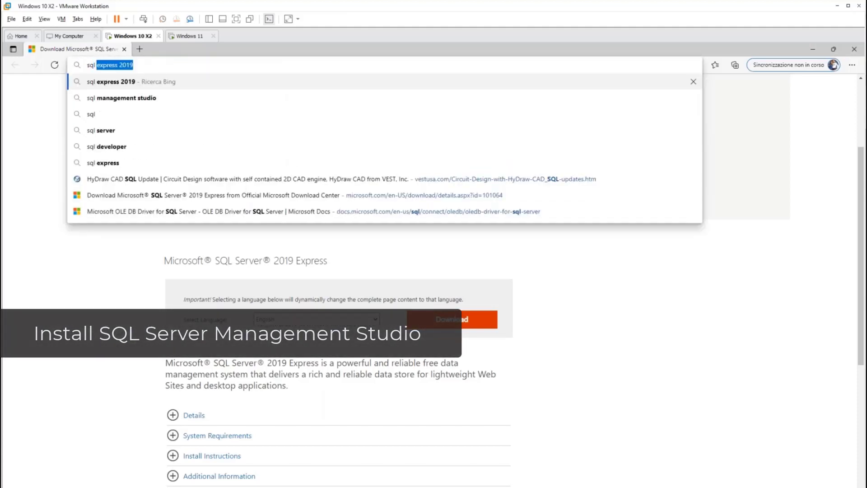
{"action": "type", "text": " managemen"}
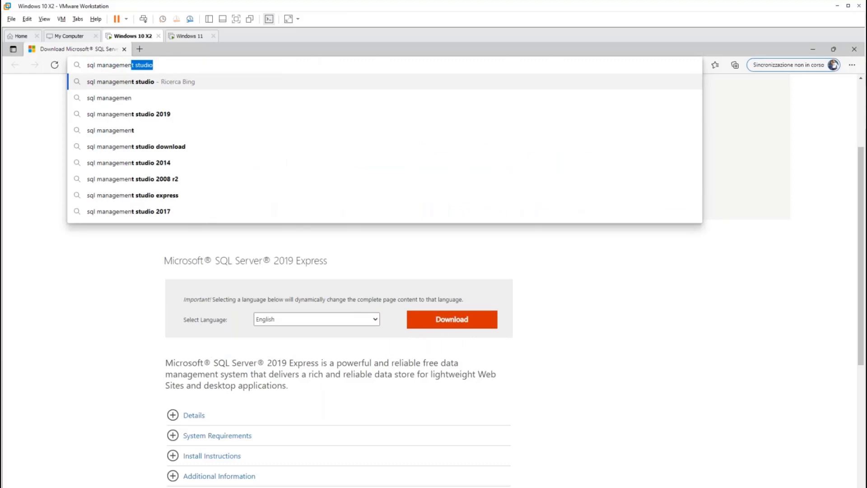
{"action": "key", "text": "Return"}
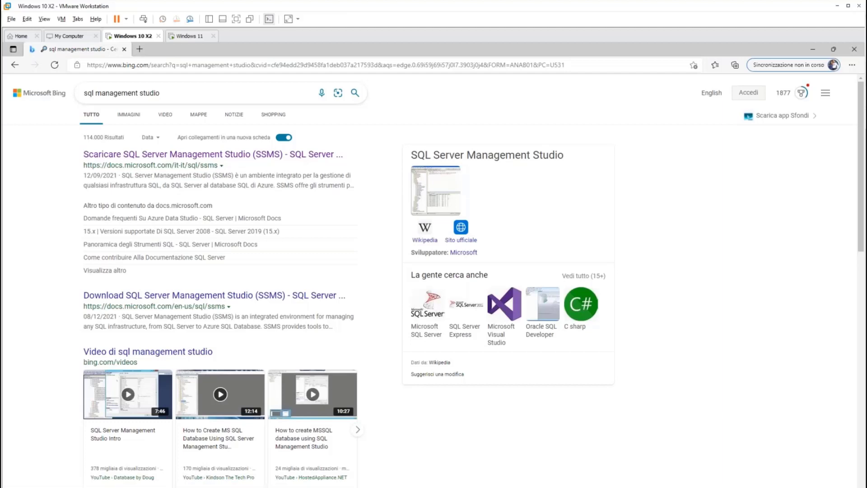
Step: Find and launch Microsoft SQL Server Management Studio 18 with a Windows search for sql
{"action": "key", "text": "super"}
{"action": "type", "text": "sql"}
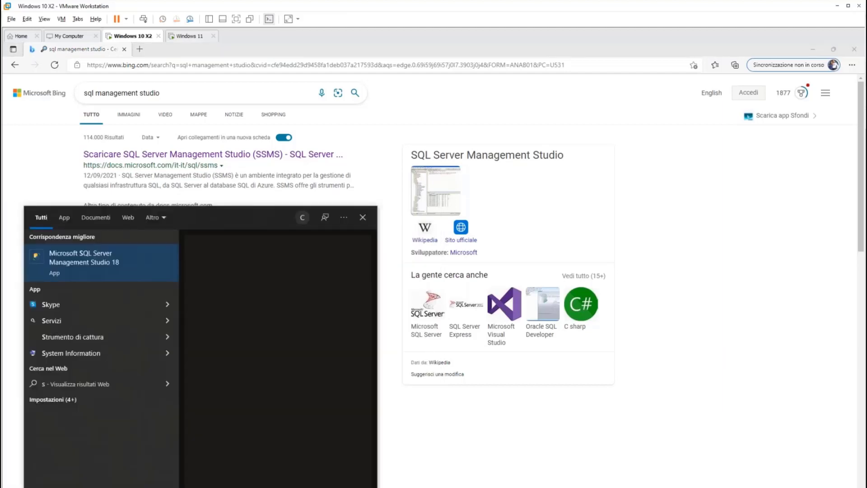
{"action": "left_click", "coordinate": [108, 253]}
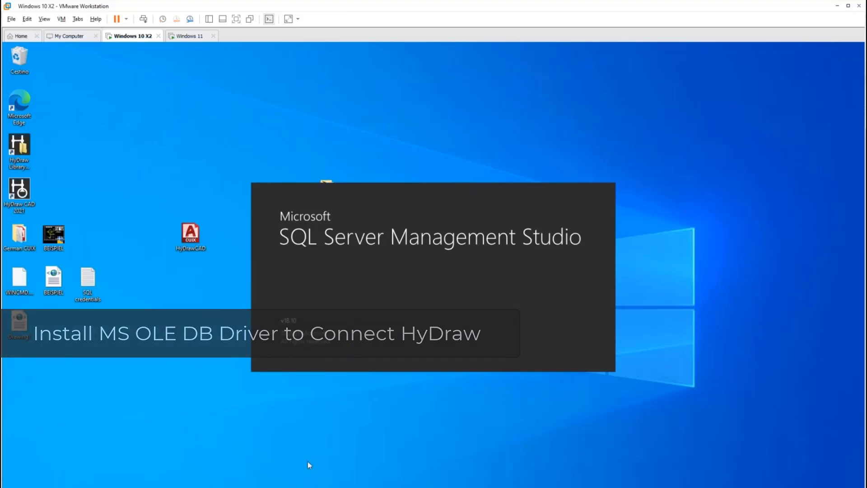
Step: Open the Control Panel (Pannello di controllo) and show the installed programs under Programmi e funzionalità
{"action": "mouse_move", "coordinate": [344, 487]}
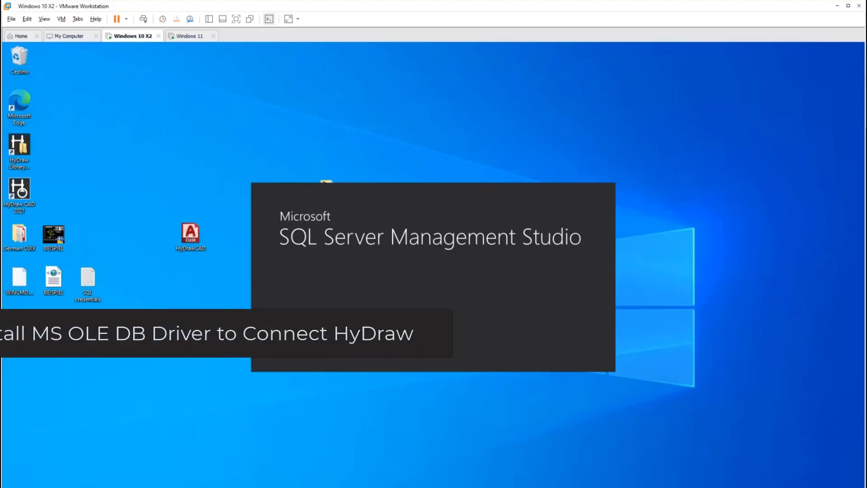
{"action": "key", "text": "super"}
{"action": "type", "text": "p"}
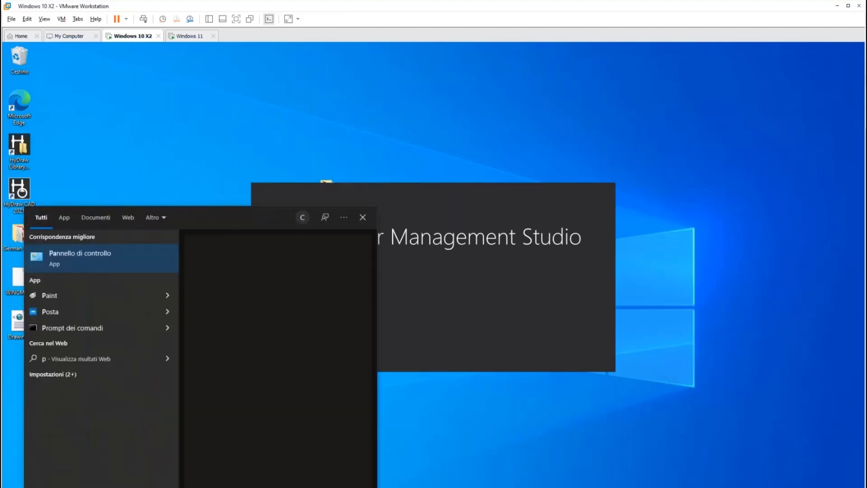
{"action": "type", "text": "an"}
{"action": "key", "text": "Return"}
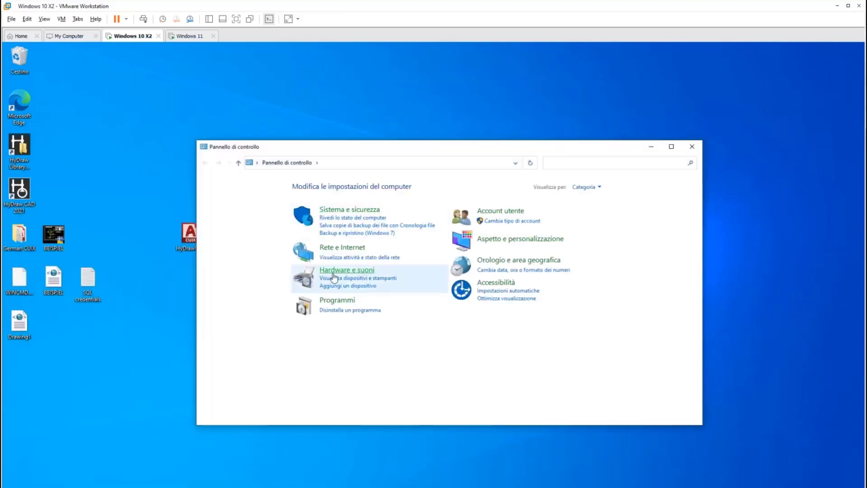
{"action": "left_click", "coordinate": [342, 303]}
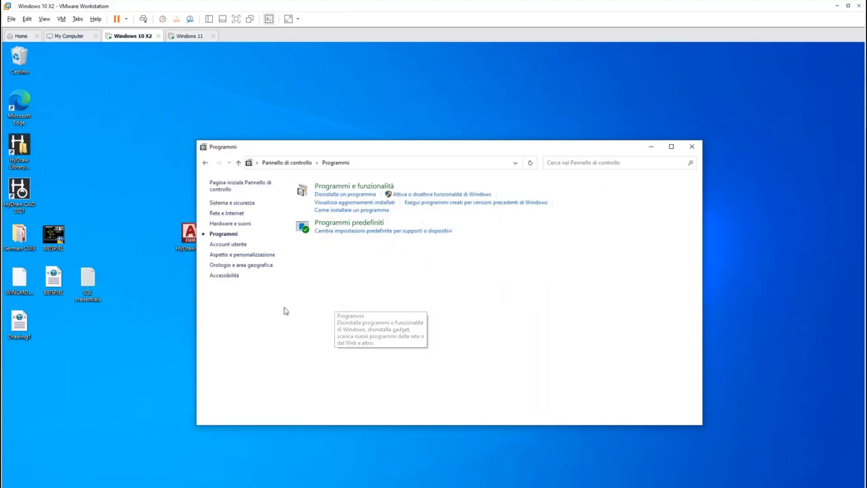
{"action": "left_click", "coordinate": [358, 191]}
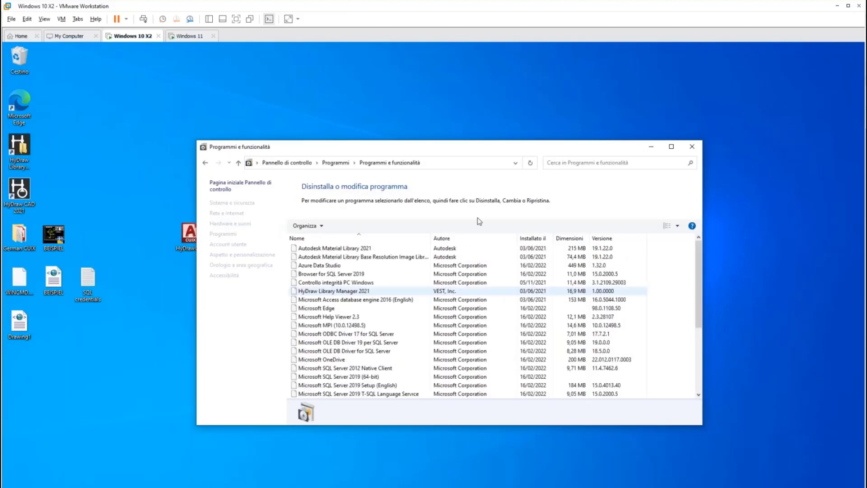
Step: Move the installed programs window higher, filter the list for access, and select Microsoft Access database engine 2016 (English)
{"action": "left_click_drag", "start_coordinate": [449, 146], "coordinate": [439, 77]}
{"action": "left_click", "coordinate": [576, 92]}
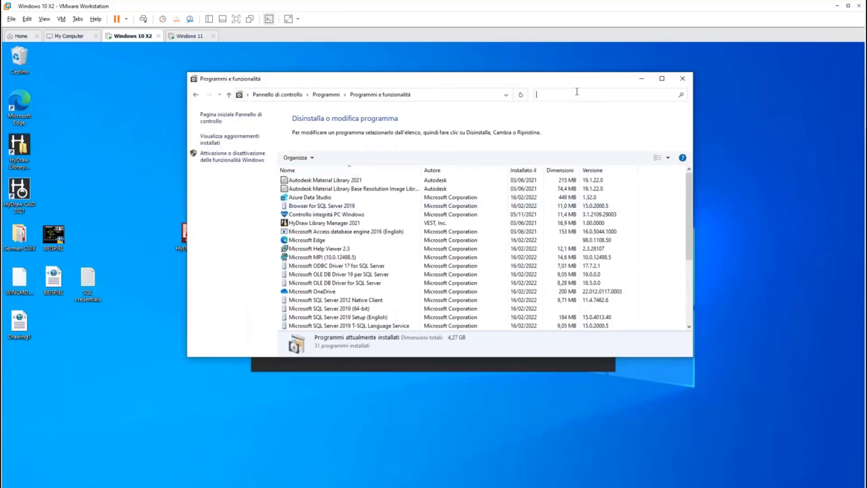
{"action": "type", "text": "access"}
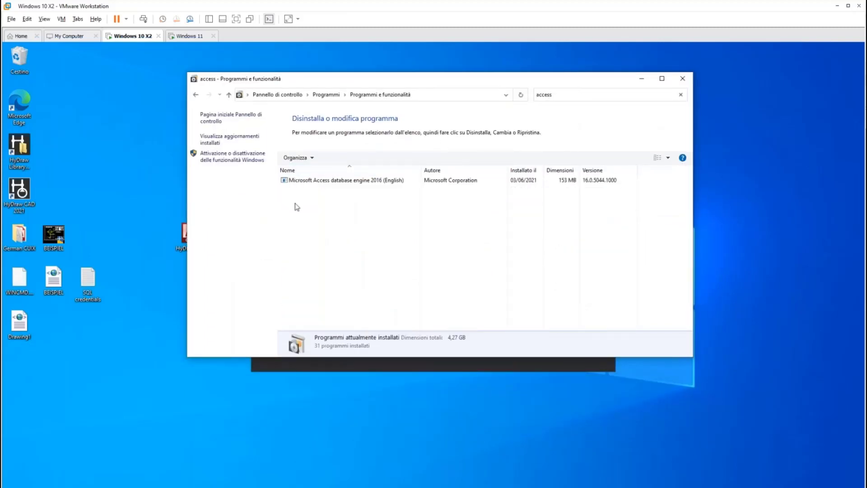
{"action": "left_click", "coordinate": [335, 181]}
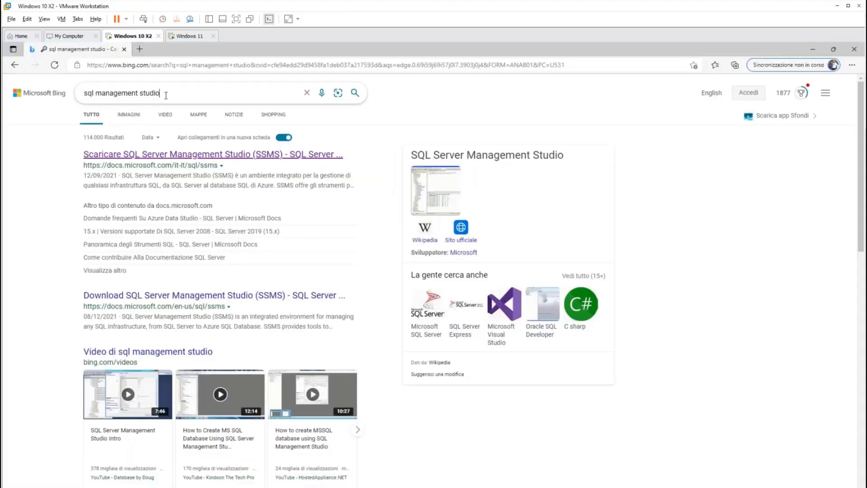
Step: Return to the browser and replace the Bing query with a search for msoledbsql driver
{"action": "left_click", "coordinate": [166, 96]}
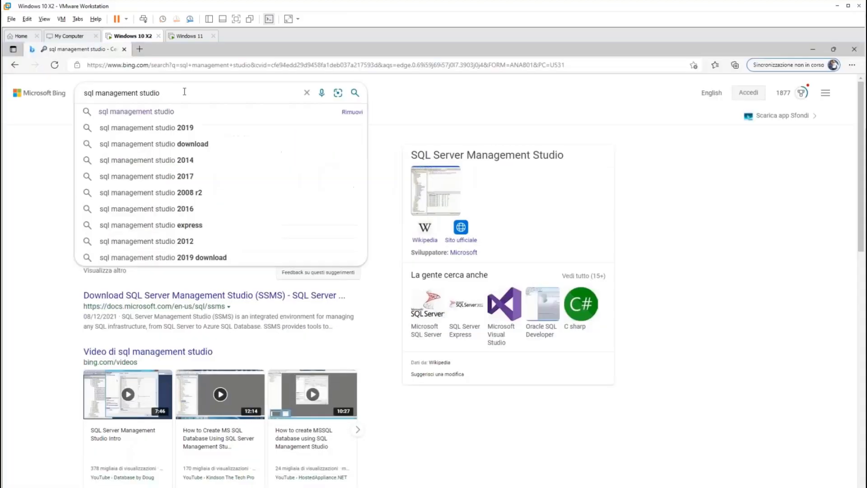
{"action": "key", "text": "ctrl+a"}
{"action": "type", "text": "mso"}
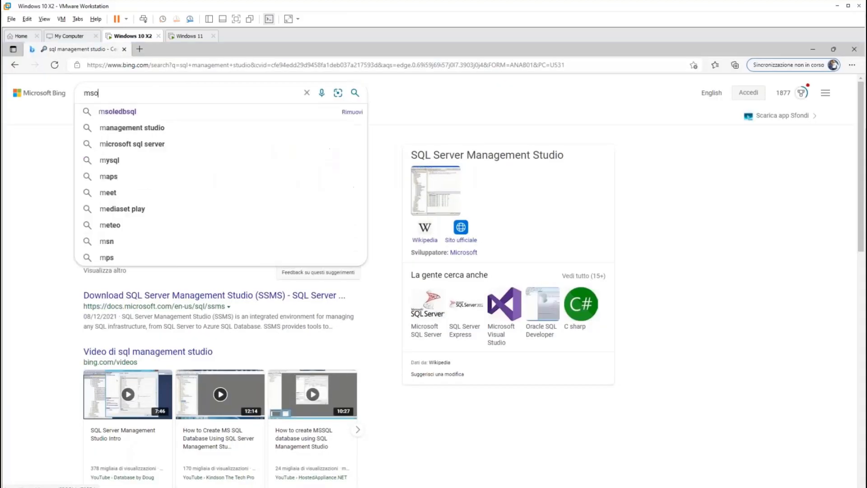
{"action": "type", "text": "ledbsq"}
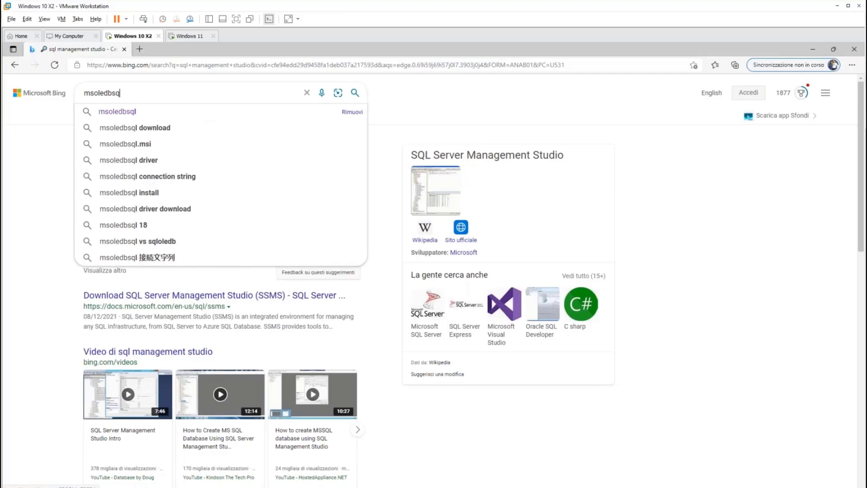
{"action": "type", "text": "l driver"}
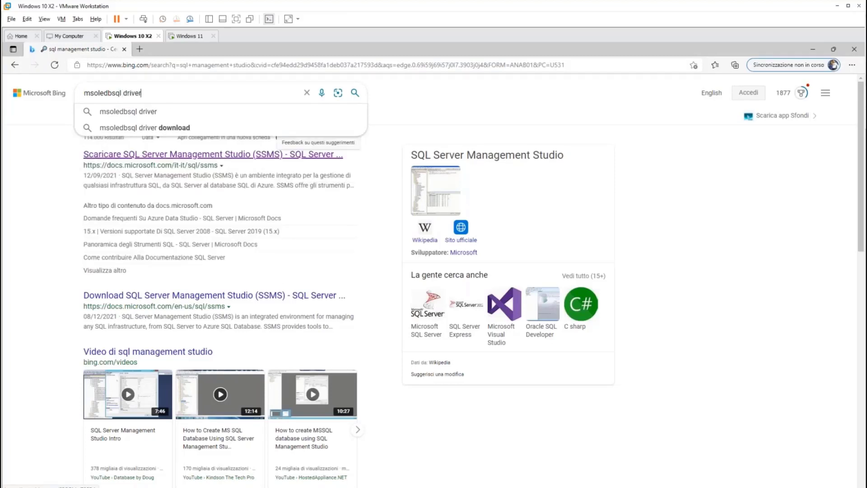
{"action": "key", "text": "Return"}
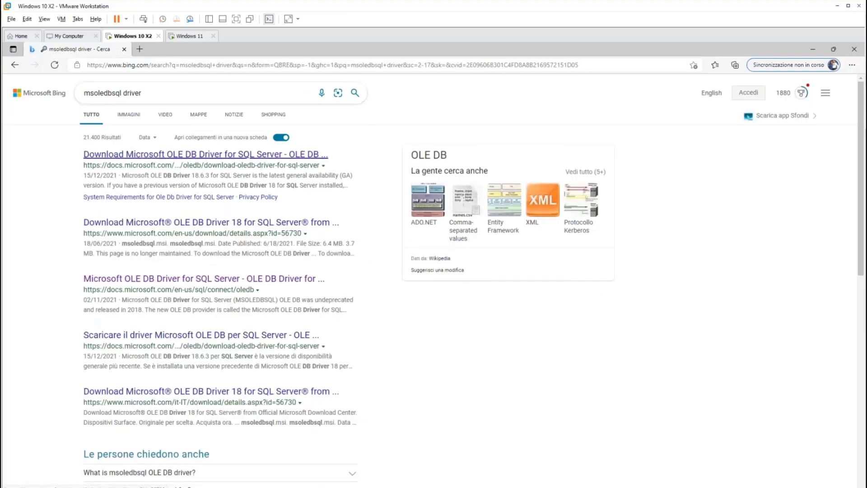
Step: Open the Microsoft OLE DB Driver for SQL Server article, look through it, and minimize the browser
{"action": "left_click", "coordinate": [190, 279]}
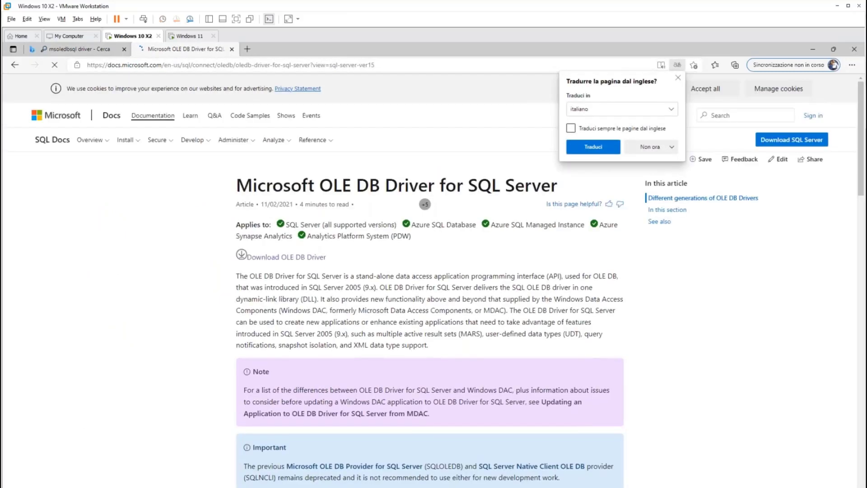
{"action": "scroll", "coordinate": [351, 355], "scroll_direction": "down", "scroll_amount": 6}
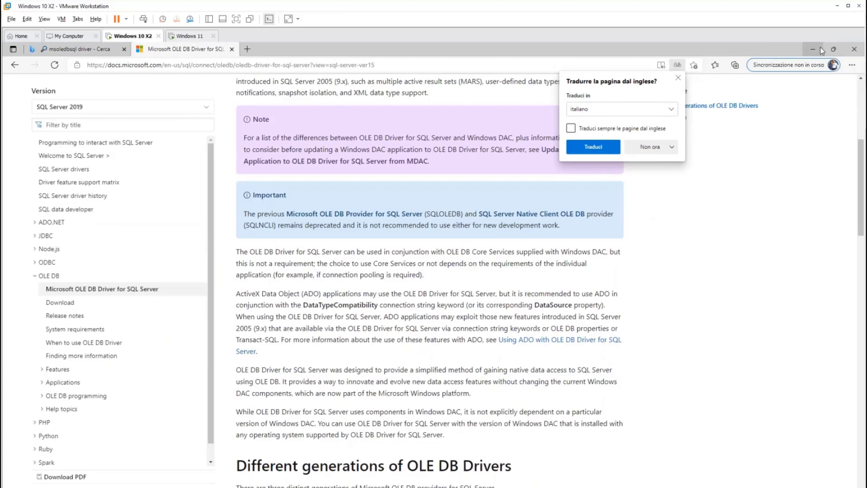
{"action": "left_click", "coordinate": [820, 47]}
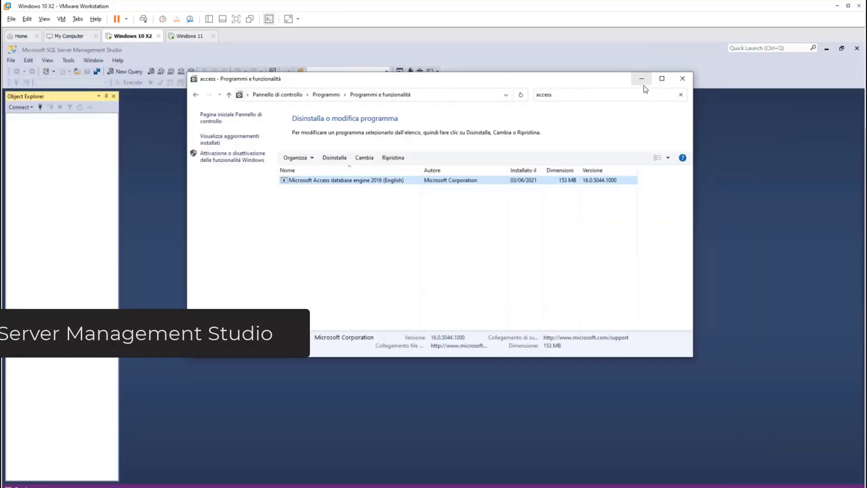
Step: Minimize the installed programs window and choose SQL Server Authentication for the Database Engine connection in Connect to Server
{"action": "left_click", "coordinate": [644, 83]}
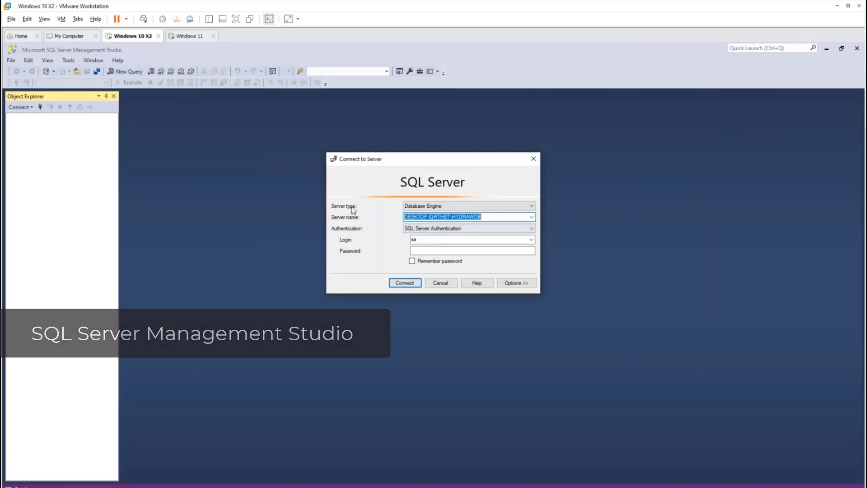
{"action": "left_click_drag", "start_coordinate": [455, 159], "coordinate": [438, 155]}
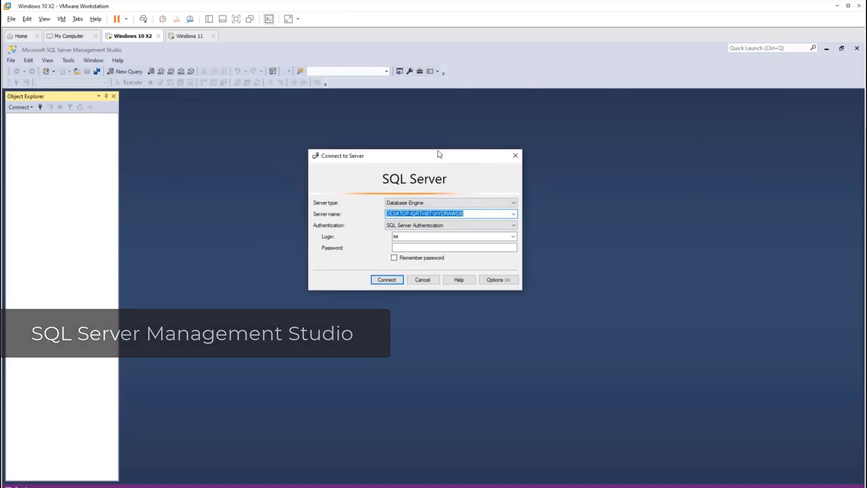
{"action": "left_click", "coordinate": [484, 224]}
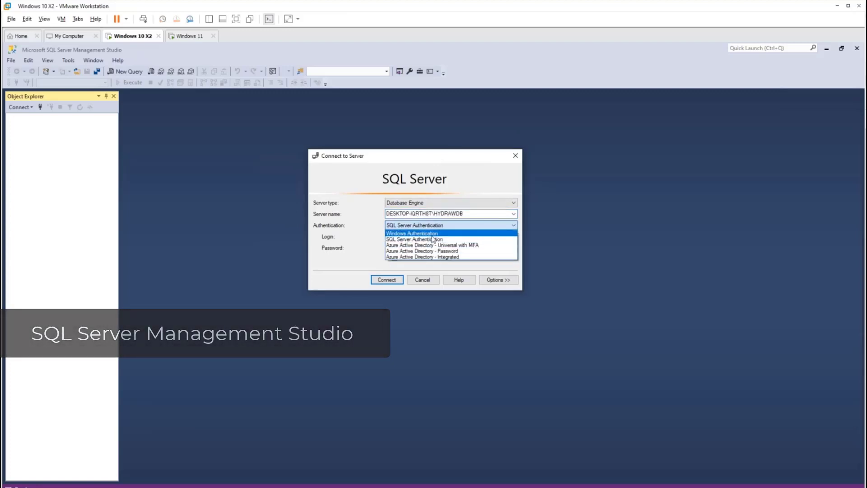
{"action": "left_click", "coordinate": [433, 240]}
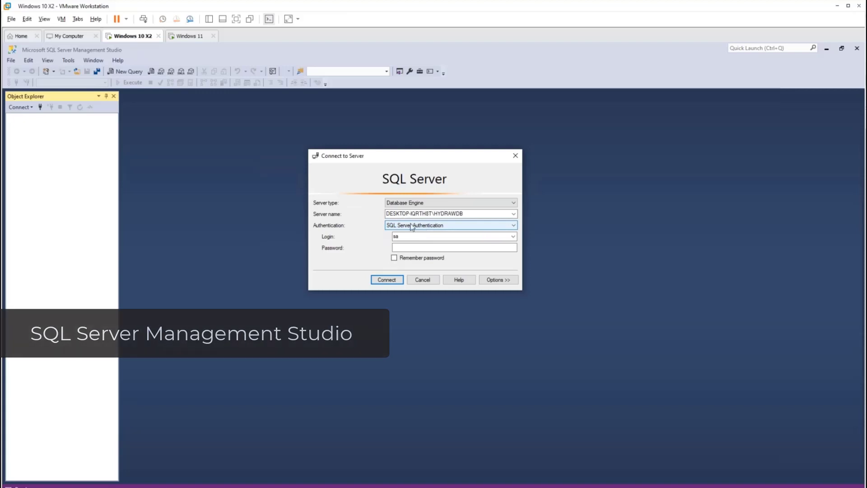
Step: Enter the sa login's password and connect to the HYDRAWDB instance
{"action": "left_click", "coordinate": [415, 247]}
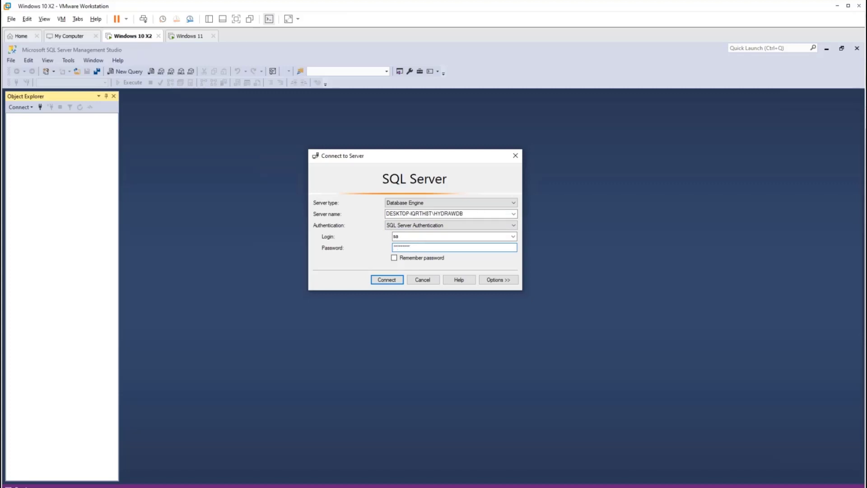
{"action": "left_click", "coordinate": [390, 281]}
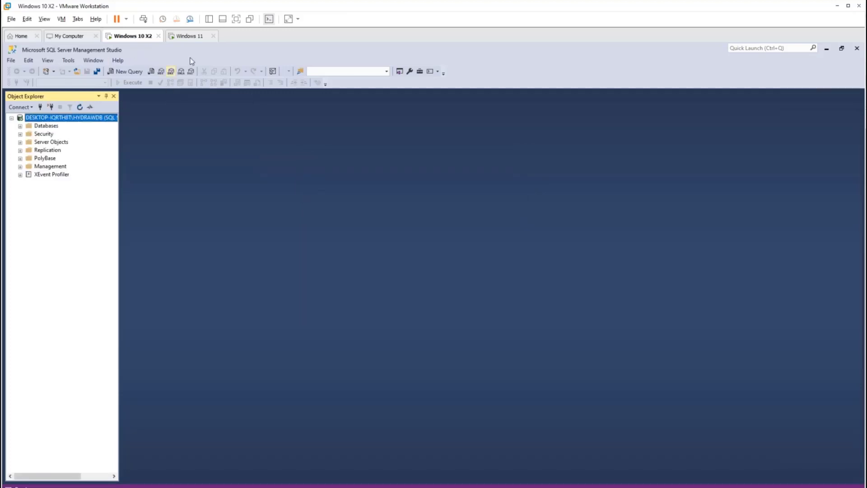
Step: Widen the Object Explorer pane, then expand and select the Databases folder of the HYDRAWDB server
{"action": "left_click_drag", "start_coordinate": [119, 135], "coordinate": [160, 132]}
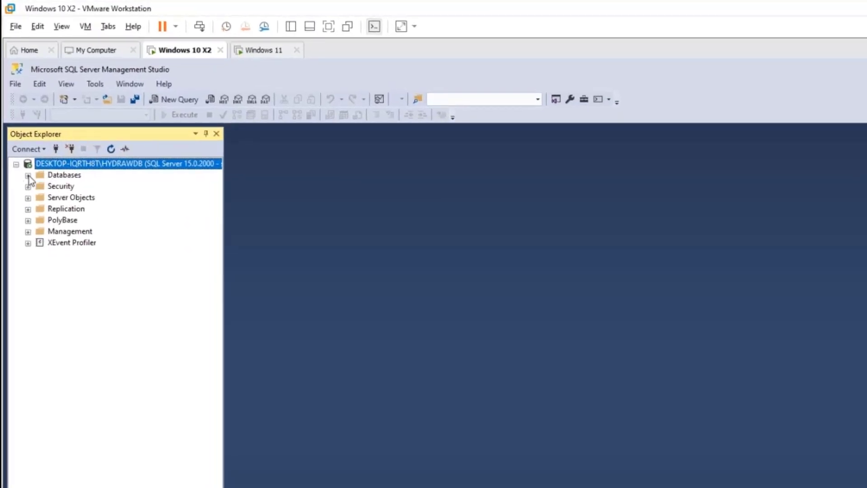
{"action": "left_click", "coordinate": [28, 175]}
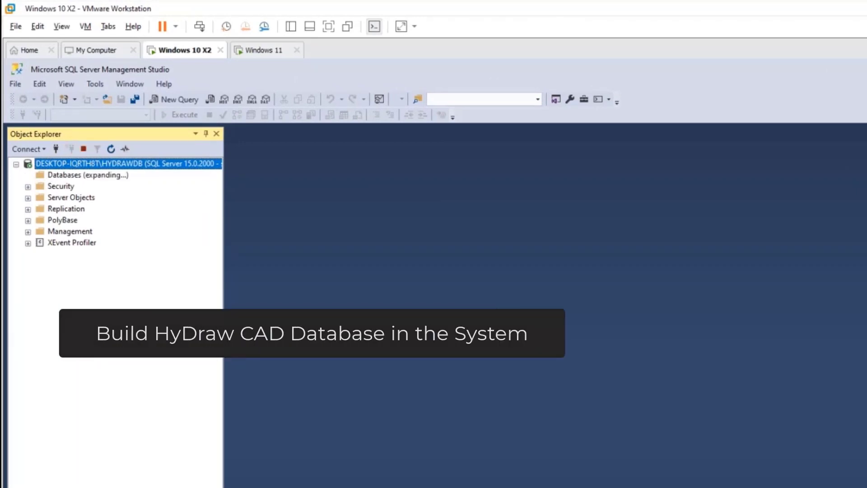
{"action": "left_click", "coordinate": [68, 176]}
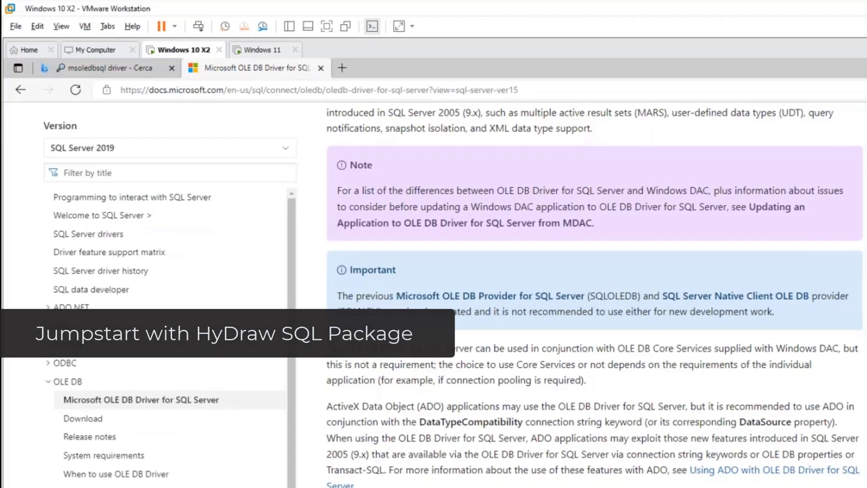
Step: Open the HyDraw CAD SQL Update page from the browser's favorites
{"action": "left_click", "coordinate": [807, 73]}
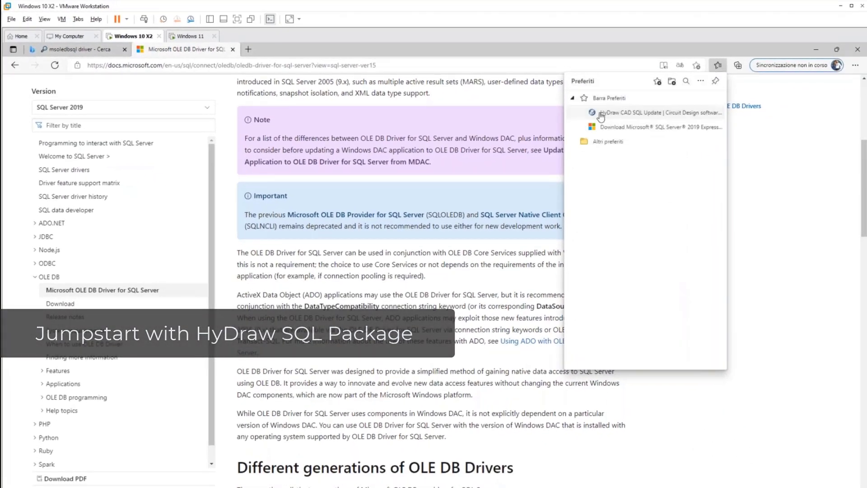
{"action": "left_click", "coordinate": [601, 113]}
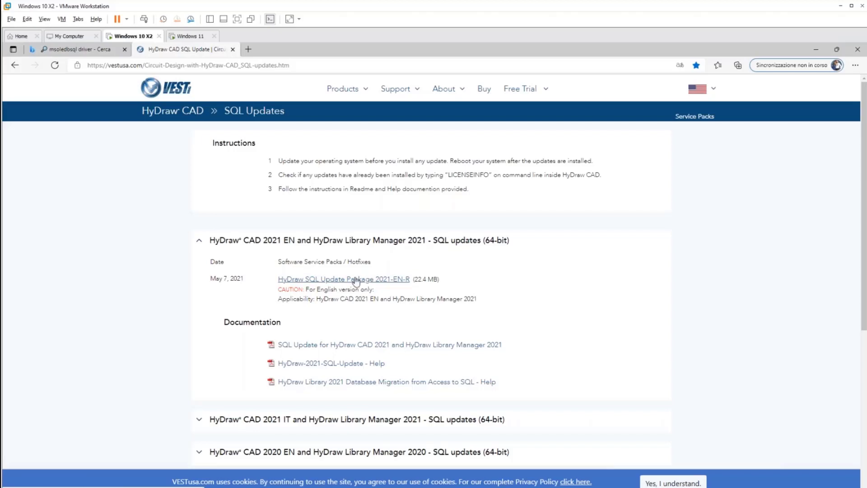
Step: Switch to the setup sql express File Explorer window and browse to C:\VEST\HyDraw-2021-SQL-Update-Package-EN-R
{"action": "left_click", "coordinate": [257, 487]}
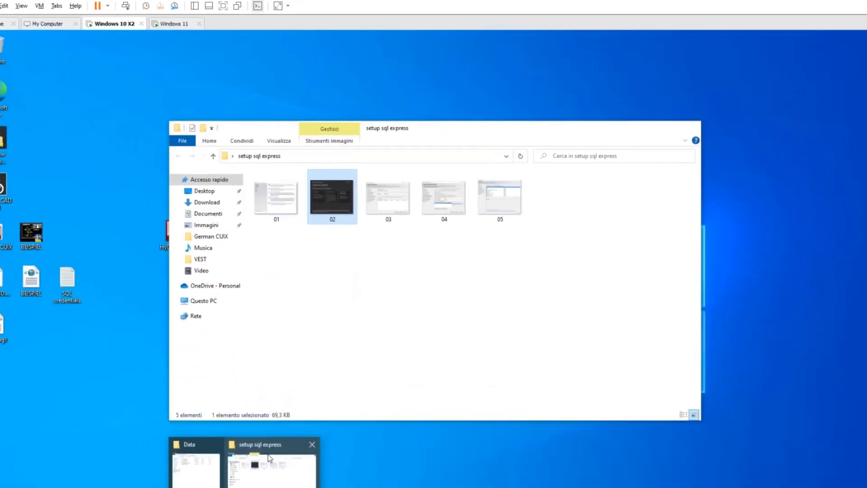
{"action": "left_click", "coordinate": [281, 451]}
{"action": "left_click", "coordinate": [218, 300]}
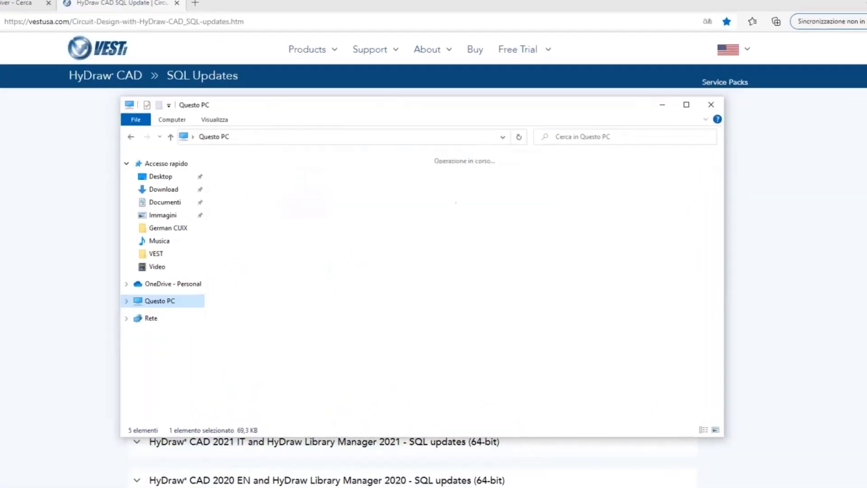
{"action": "double_click", "coordinate": [274, 277]}
{"action": "left_click", "coordinate": [237, 228]}
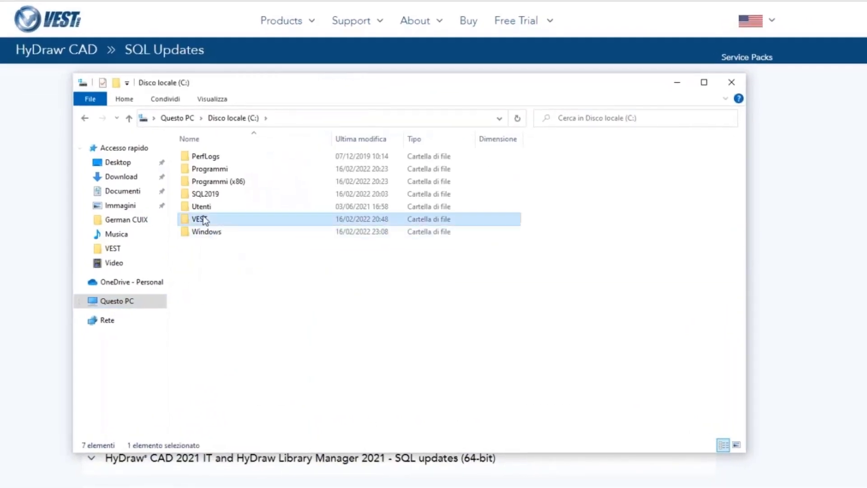
{"action": "double_click", "coordinate": [204, 220]}
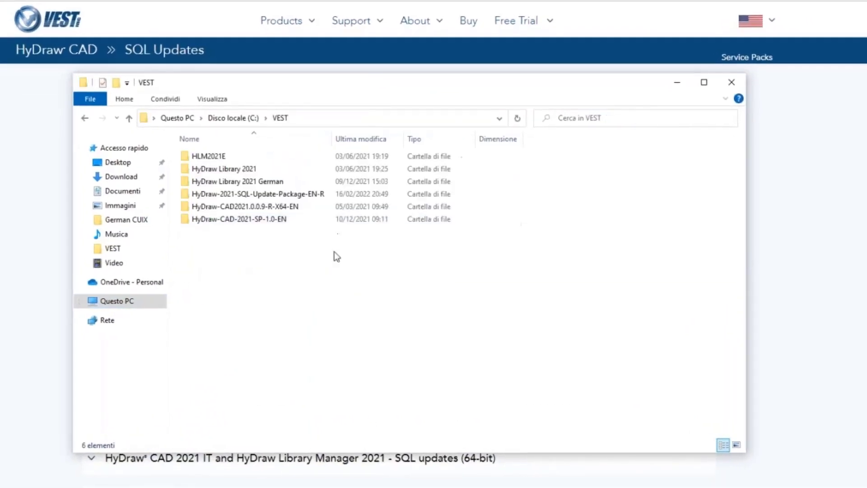
{"action": "double_click", "coordinate": [245, 196]}
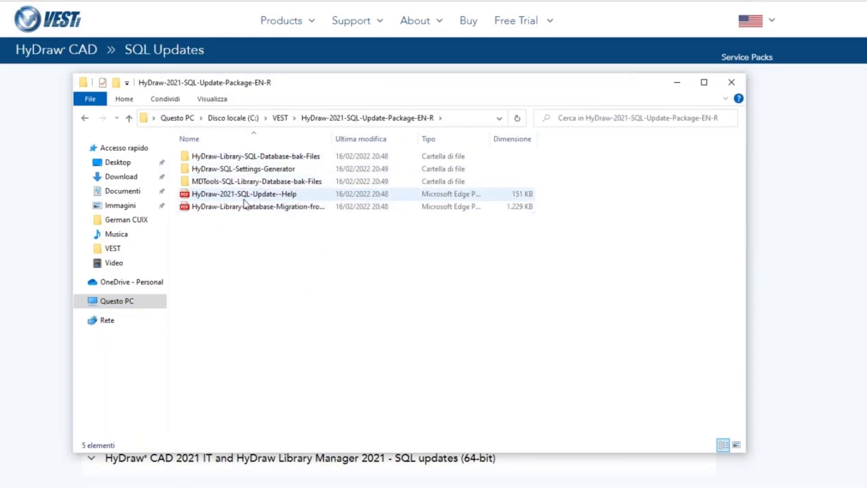
Step: Widen the name column to fit the full file names and open the HyDraw-Library-SQL-Database-bak-Files\EN\Metric folder
{"action": "left_click", "coordinate": [276, 206]}
{"action": "double_click", "coordinate": [332, 138]}
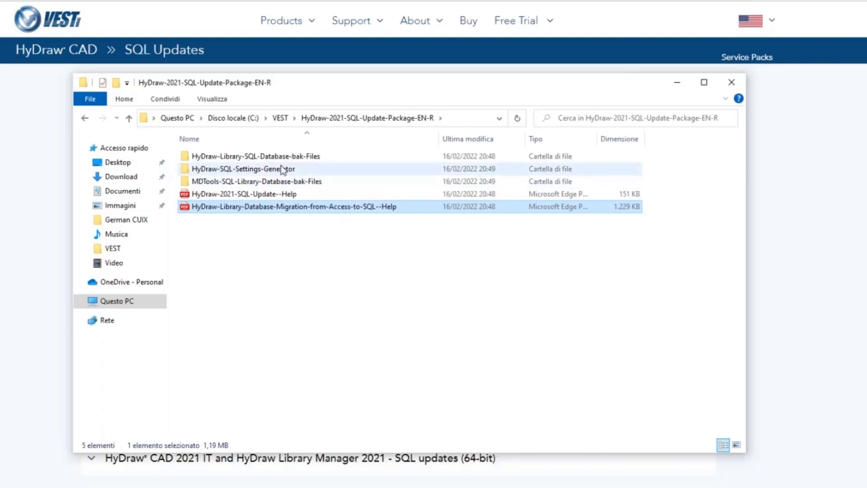
{"action": "double_click", "coordinate": [294, 158]}
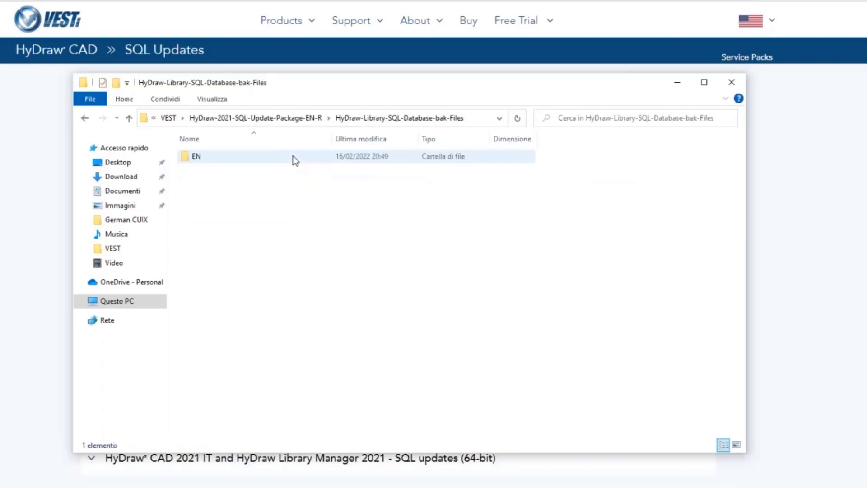
{"action": "left_click", "coordinate": [196, 158]}
{"action": "double_click", "coordinate": [196, 158]}
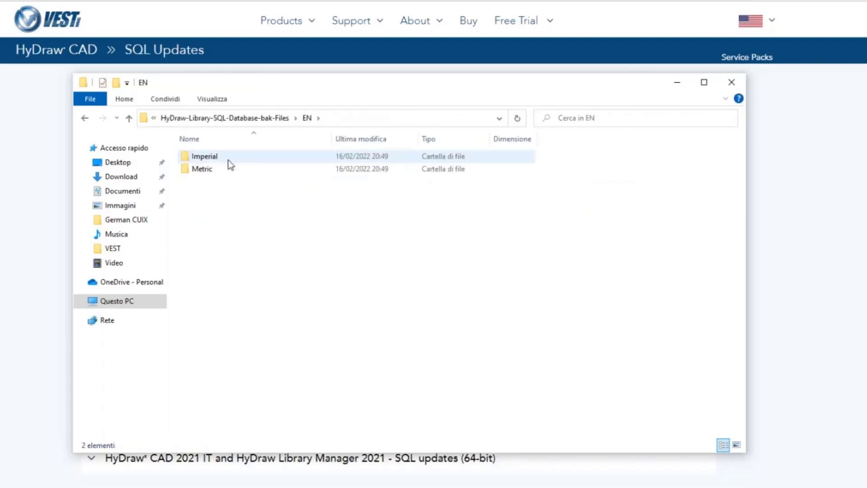
{"action": "double_click", "coordinate": [203, 169]}
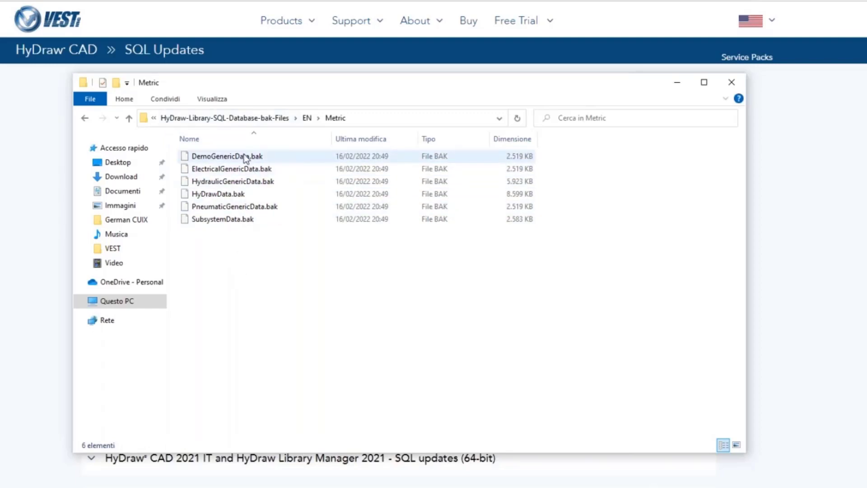
Step: Reposition the Metric folder window and highlight HydraulicGenericData.bak and HyDrawData.bak to point out these backup files
{"action": "left_click_drag", "start_coordinate": [409, 88], "coordinate": [296, 82]}
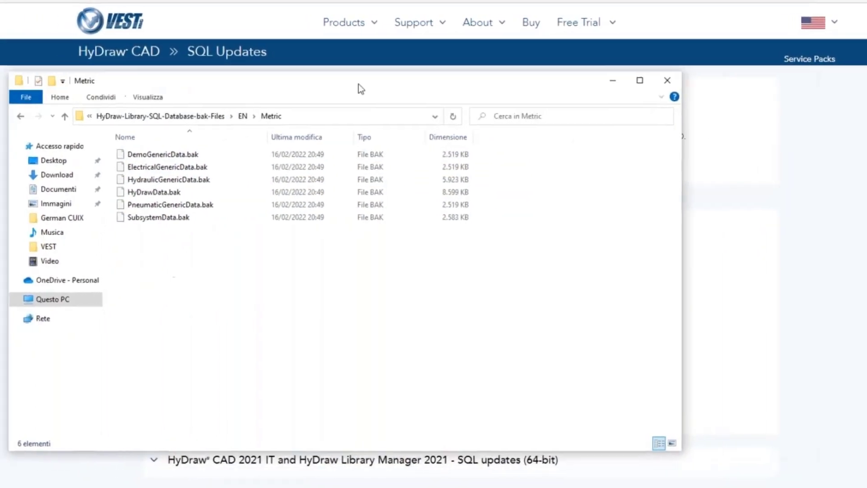
{"action": "left_click_drag", "start_coordinate": [362, 89], "coordinate": [373, 67]}
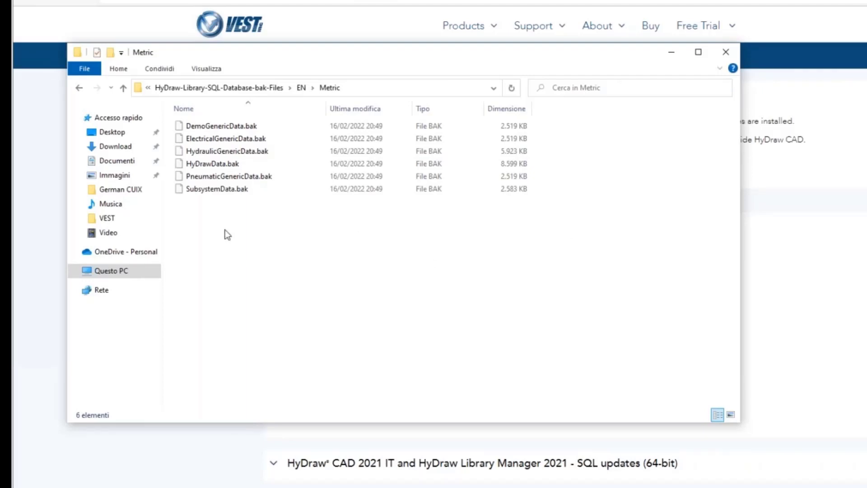
{"action": "left_click", "coordinate": [226, 151]}
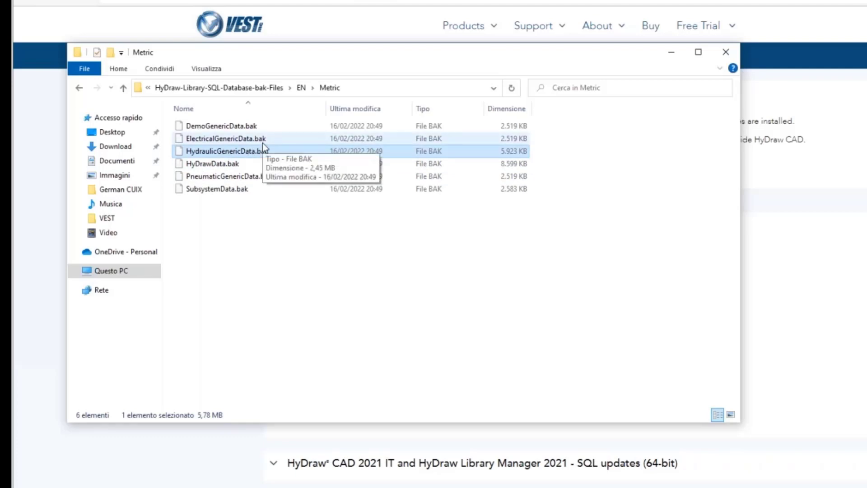
{"action": "left_click", "coordinate": [199, 166], "text": "ctrl"}
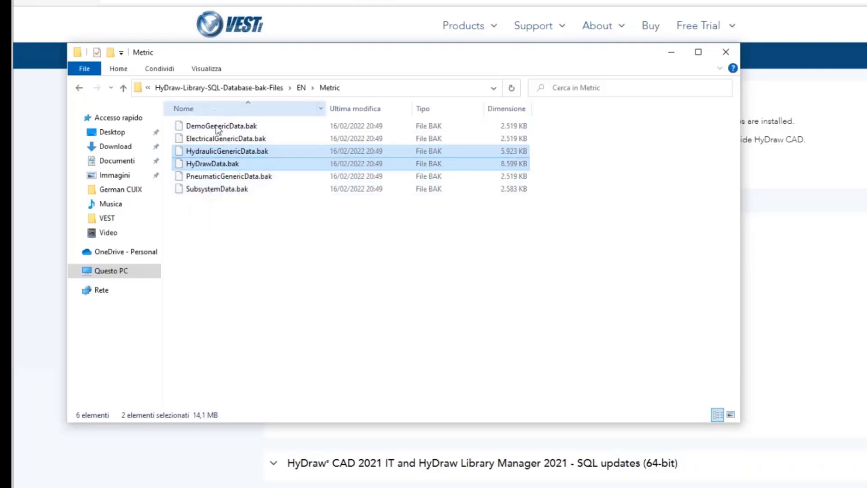
{"action": "left_click", "coordinate": [213, 165]}
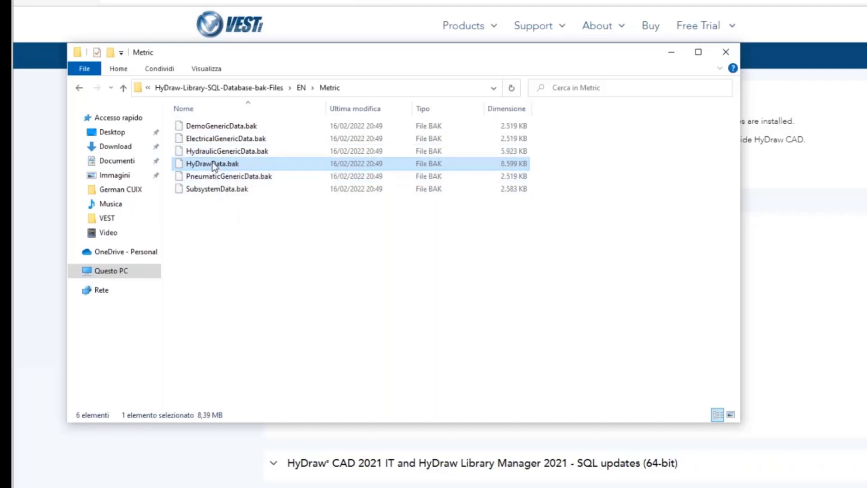
{"action": "left_click", "coordinate": [234, 153]}
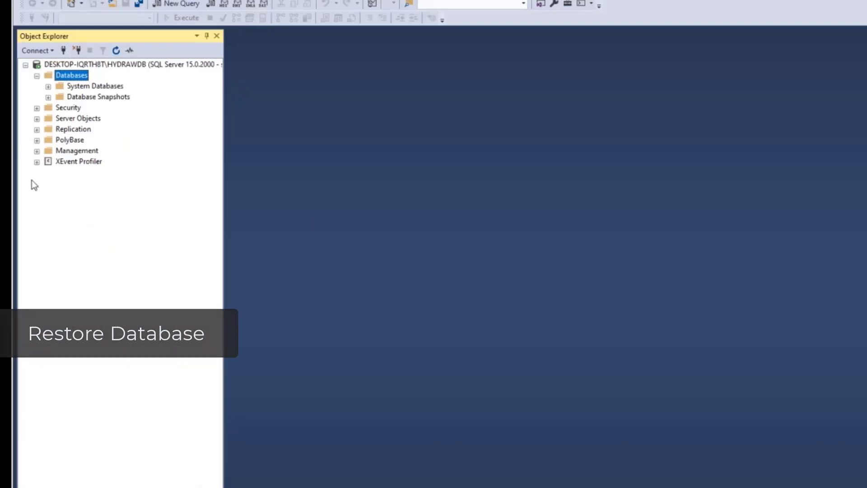
Step: Start Restore Database on the Databases folder in Management Studio, set the source to Device, and open the backup device selection
{"action": "right_click", "coordinate": [67, 75]}
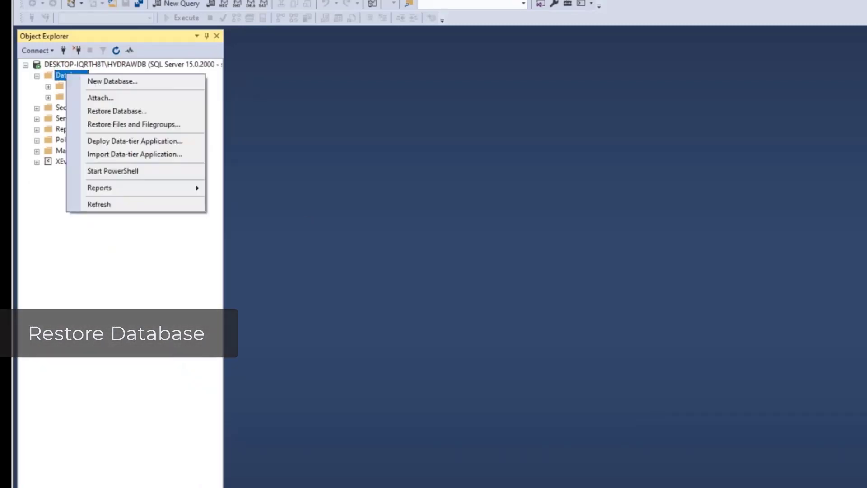
{"action": "left_click", "coordinate": [112, 115]}
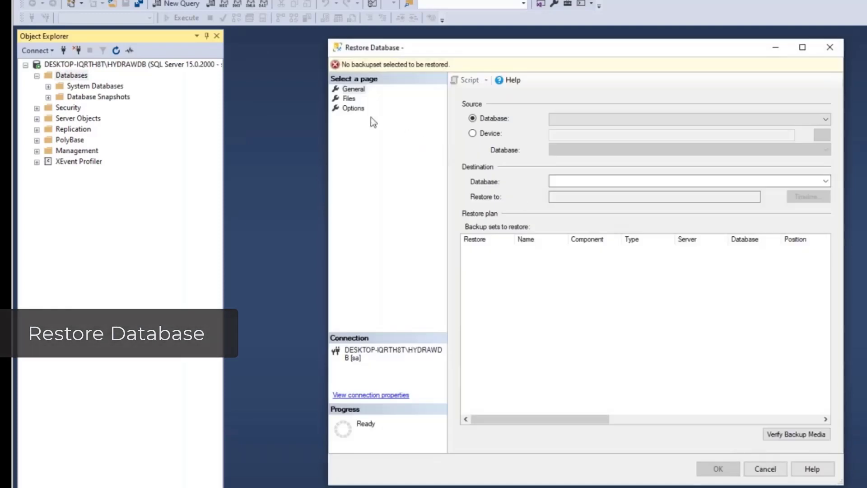
{"action": "left_click", "coordinate": [474, 134]}
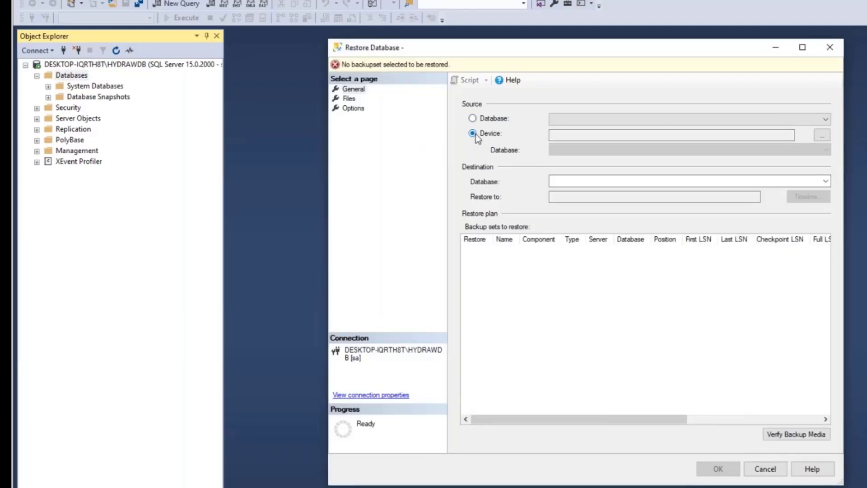
{"action": "left_click", "coordinate": [822, 135]}
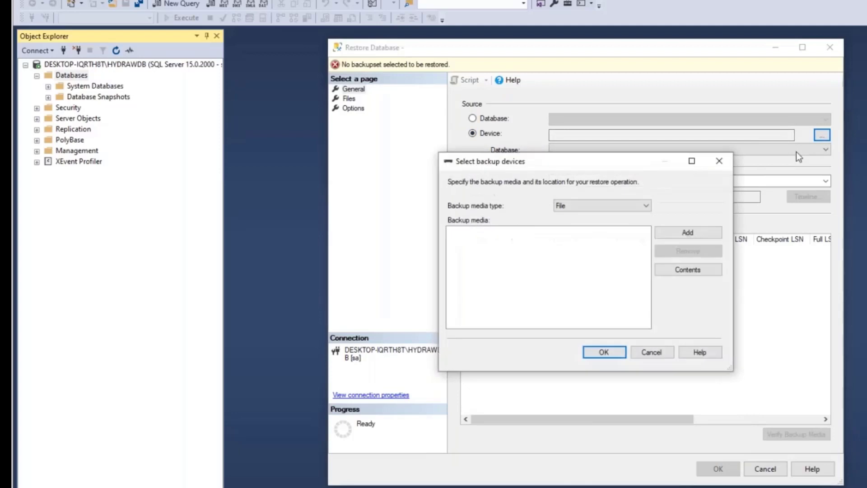
Step: Add HyDrawData.bak from the HyDraw-2021-SQL-Update-Package library backups' EN\Metric folder under C:\VEST as the backup media to restore
{"action": "left_click", "coordinate": [693, 236]}
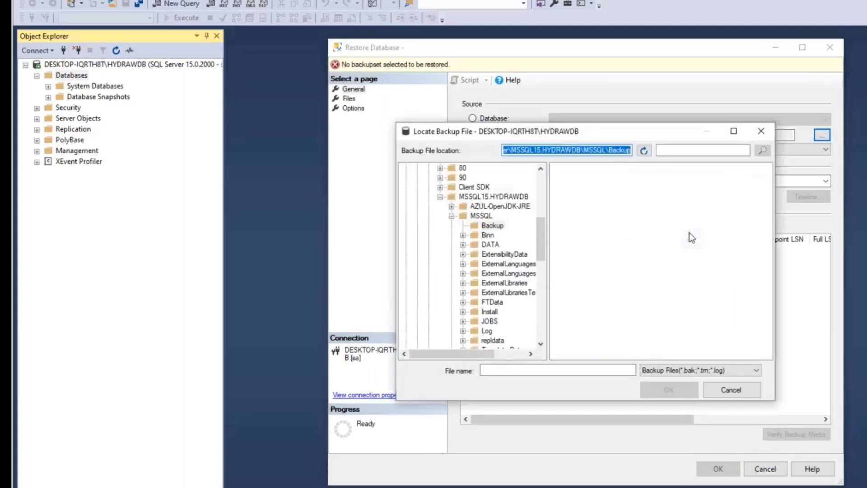
{"action": "left_click", "coordinate": [440, 198]}
{"action": "scroll", "coordinate": [452, 293], "scroll_direction": "down", "scroll_amount": 5}
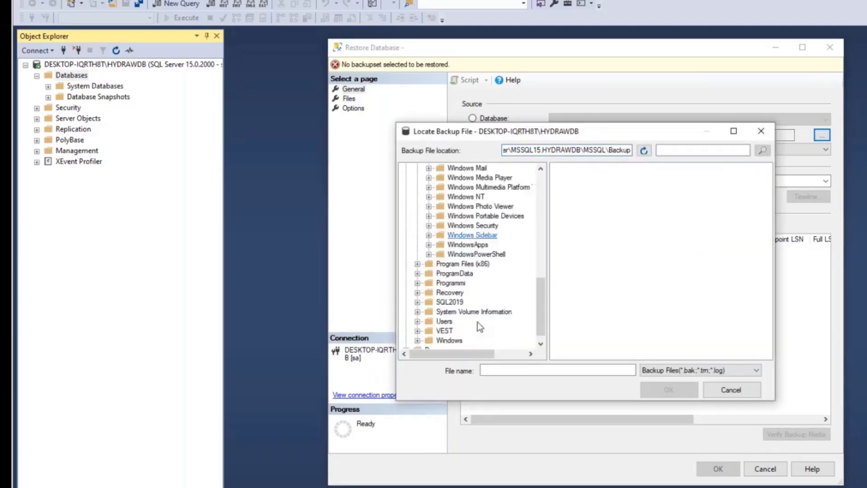
{"action": "left_click", "coordinate": [417, 321]}
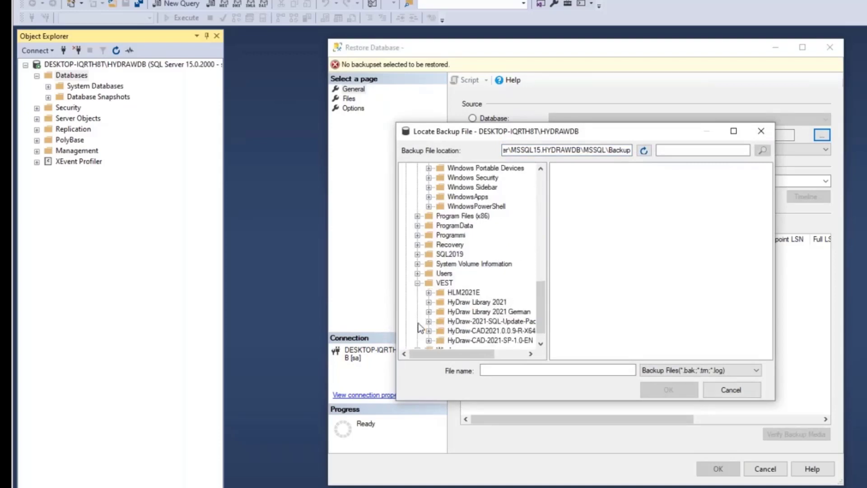
{"action": "left_click", "coordinate": [462, 322]}
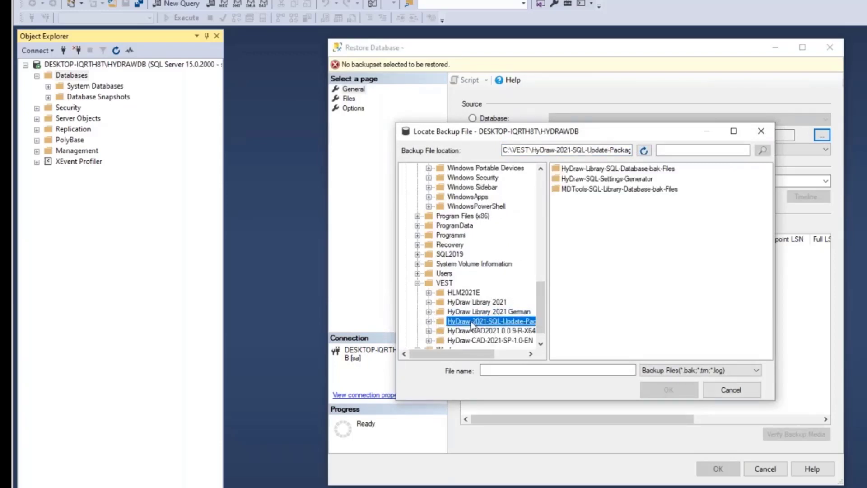
{"action": "left_click", "coordinate": [427, 321]}
{"action": "left_click", "coordinate": [440, 321]}
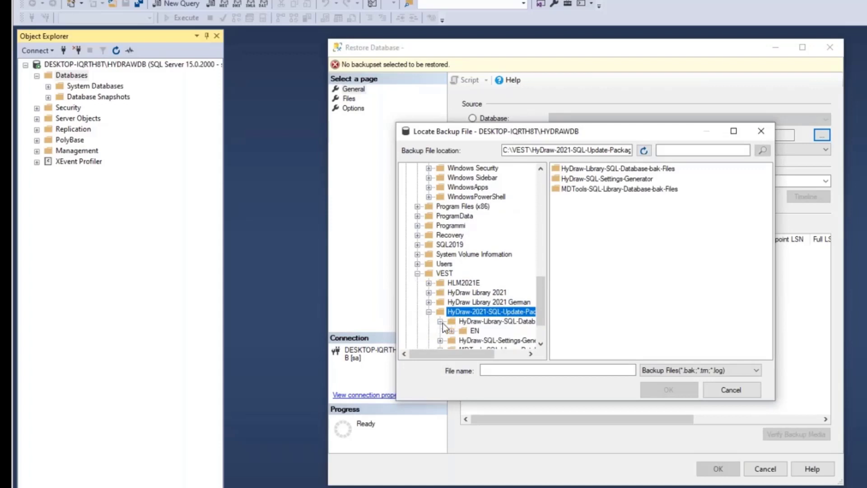
{"action": "left_click", "coordinate": [452, 330]}
{"action": "left_click", "coordinate": [490, 341]}
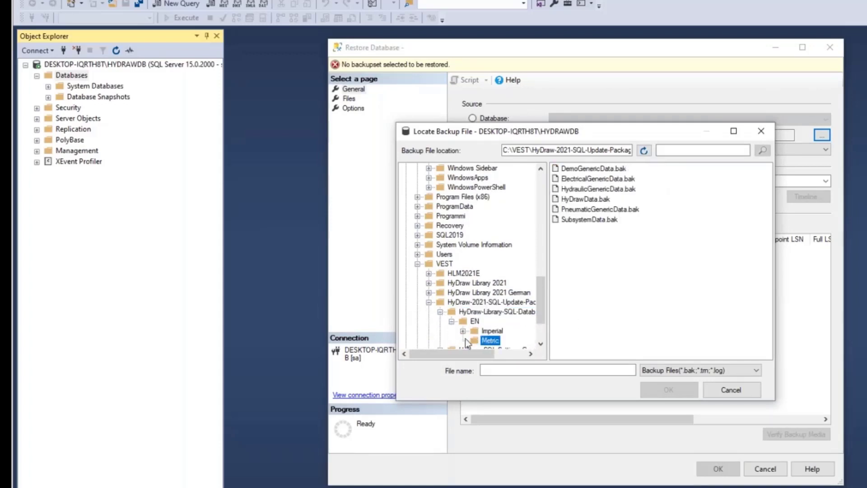
{"action": "left_click", "coordinate": [595, 202]}
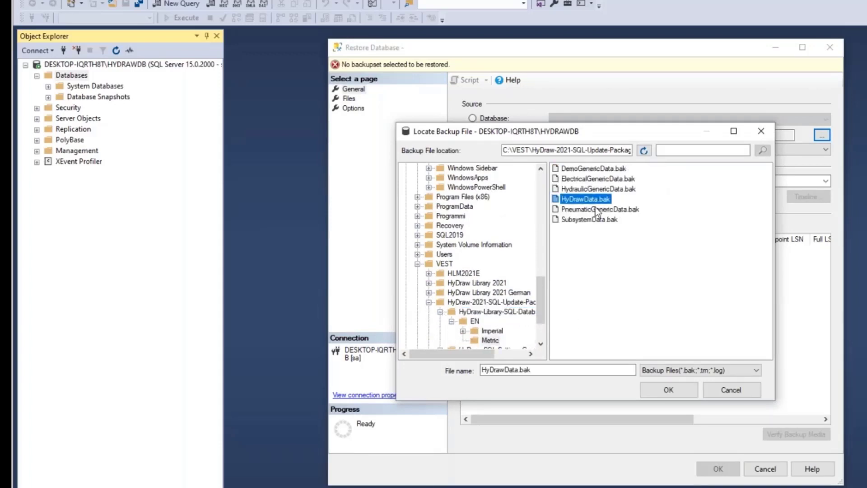
{"action": "left_click", "coordinate": [677, 389]}
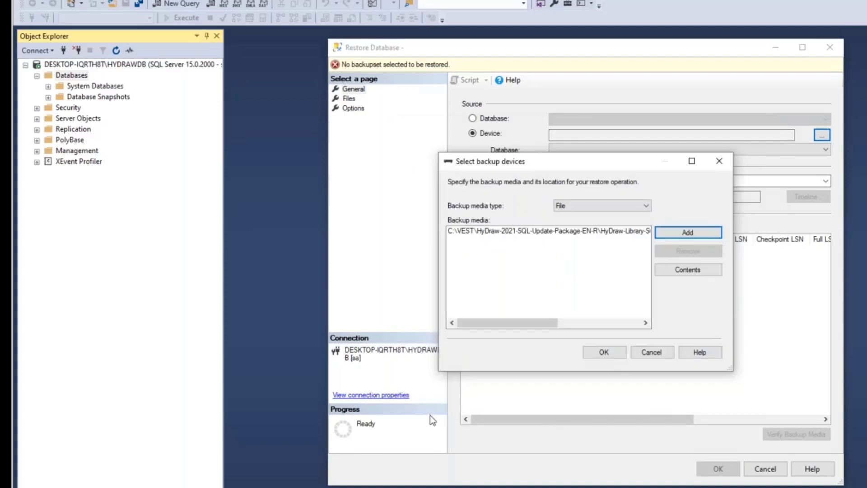
{"action": "left_click", "coordinate": [607, 348]}
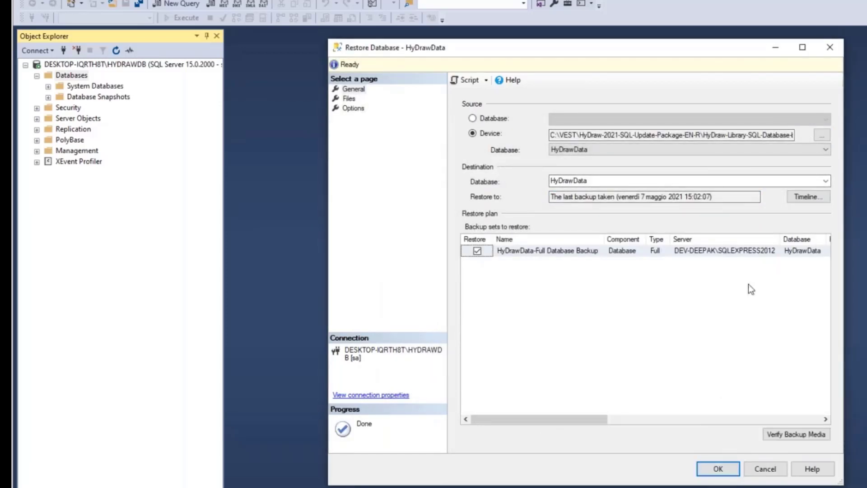
Step: Set the destination database name to WebinarData and restore the HyDrawData full backup into it
{"action": "double_click", "coordinate": [612, 181]}
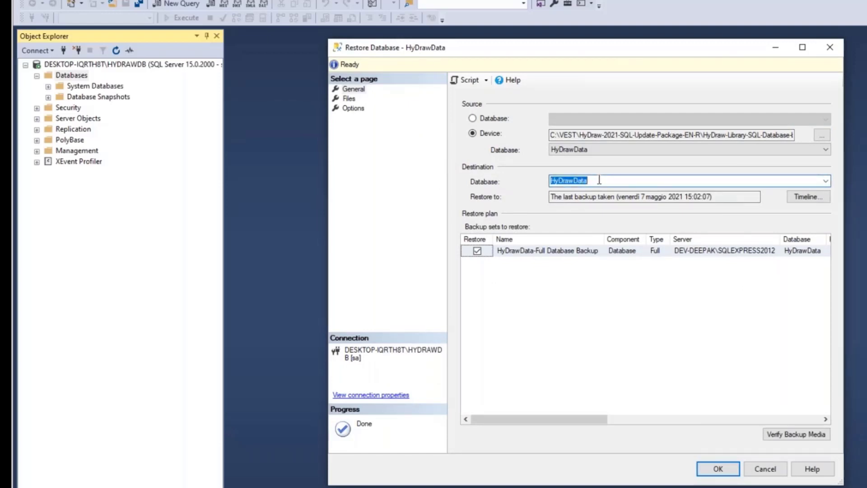
{"action": "key", "text": "Left"}
{"action": "double_click", "coordinate": [622, 180]}
{"action": "type", "text": "WebinarData"}
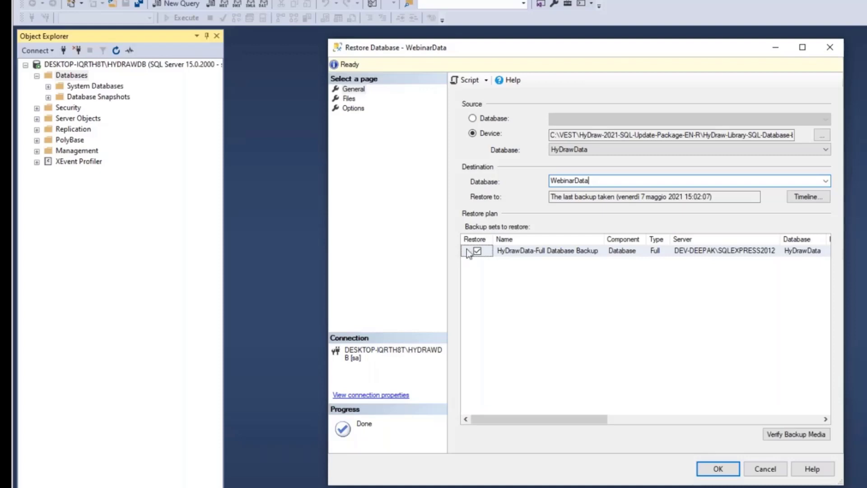
{"action": "left_click", "coordinate": [718, 470]}
{"action": "left_click", "coordinate": [718, 470]}
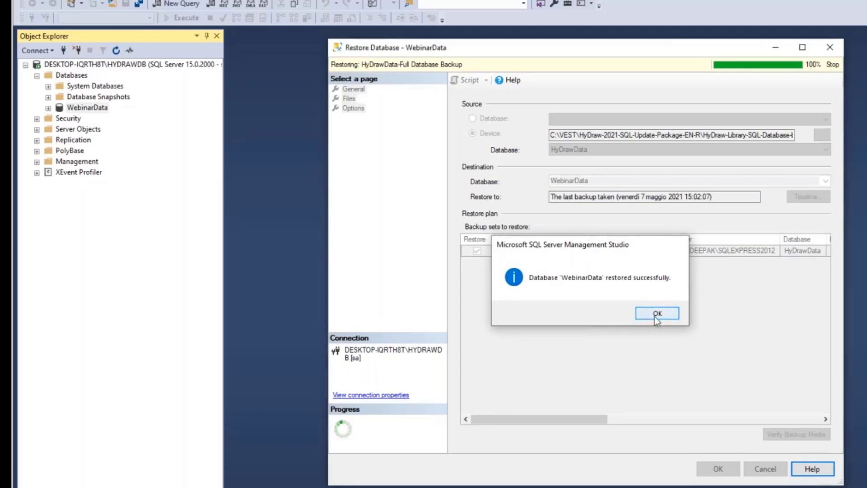
{"action": "left_click", "coordinate": [655, 315]}
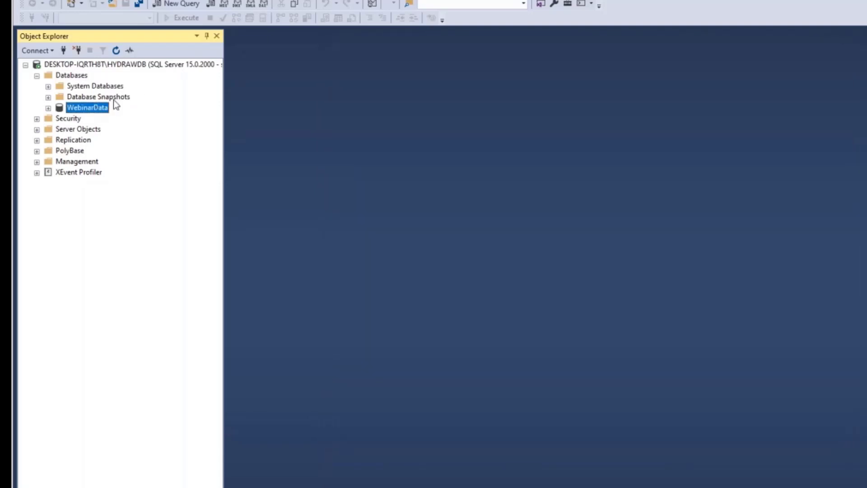
Step: Start another Restore Database on the Databases folder with Device as the source and open the backup file selection
{"action": "right_click", "coordinate": [71, 74]}
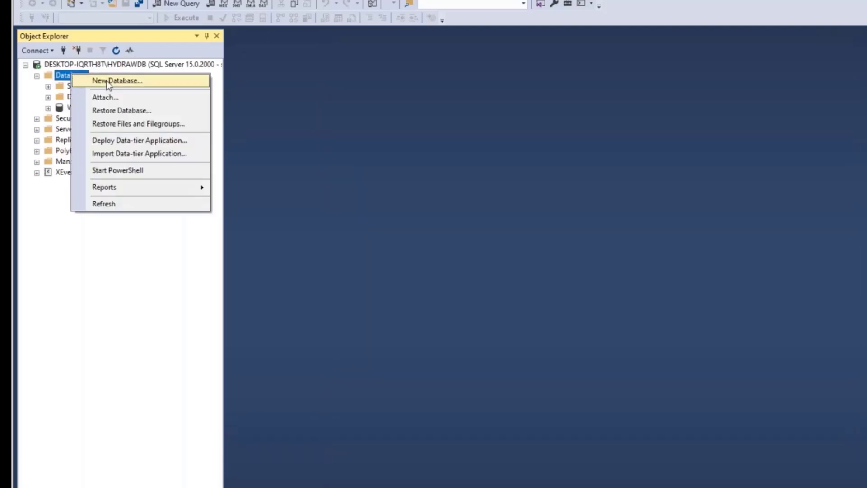
{"action": "left_click", "coordinate": [131, 110]}
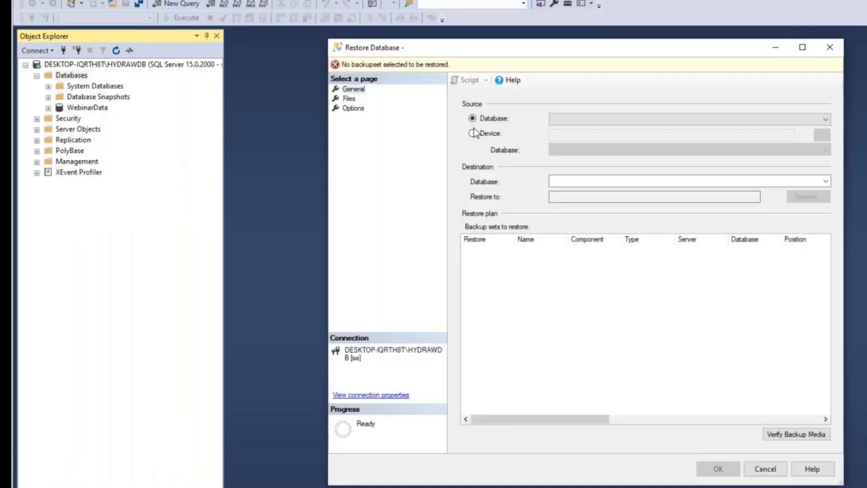
{"action": "left_click", "coordinate": [473, 133]}
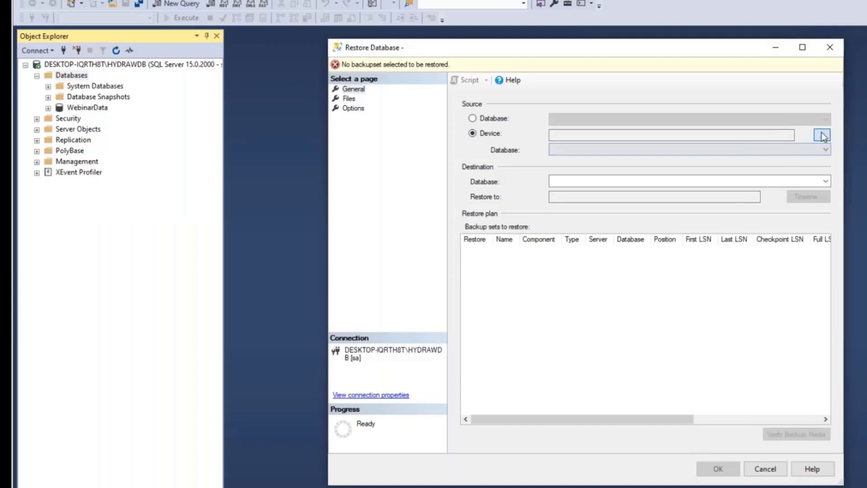
{"action": "left_click", "coordinate": [822, 135]}
{"action": "left_click", "coordinate": [689, 237]}
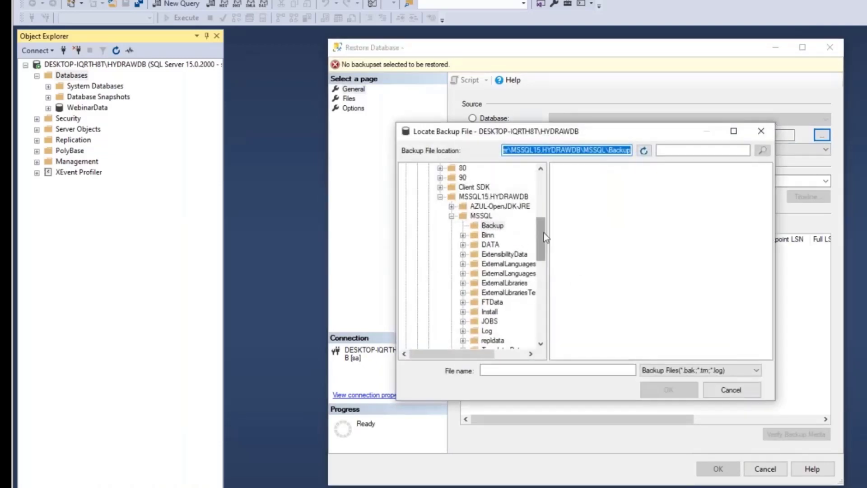
Step: Add HydraulicGenericData.bak from the HyDraw-2021-SQL-Update-Package-EN-R library backups' EN\Metric folder under C:\VEST as the backup media
{"action": "left_click_drag", "start_coordinate": [545, 237], "coordinate": [484, 337]}
{"action": "left_click", "coordinate": [444, 321]}
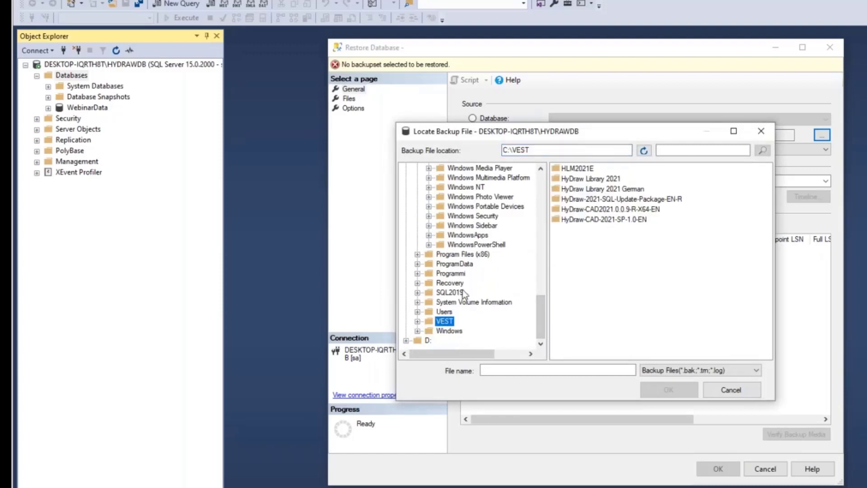
{"action": "double_click", "coordinate": [597, 199]}
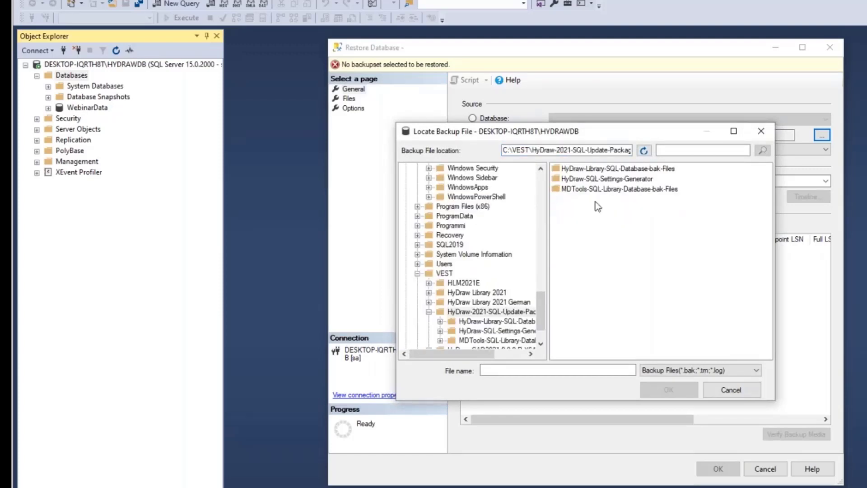
{"action": "double_click", "coordinate": [603, 168]}
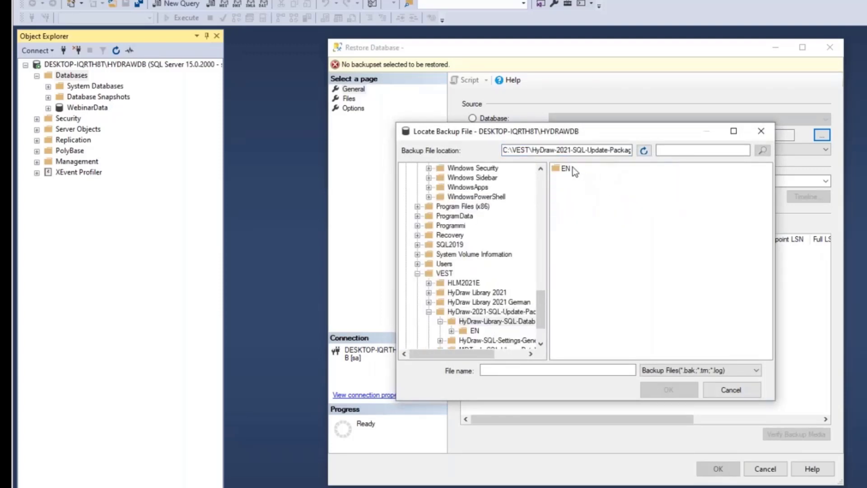
{"action": "double_click", "coordinate": [568, 170]}
{"action": "double_click", "coordinate": [570, 181]}
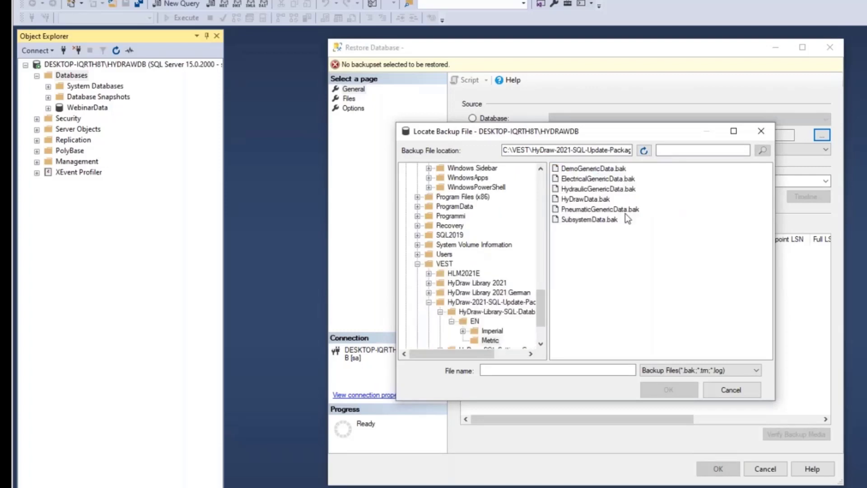
{"action": "left_click", "coordinate": [601, 189]}
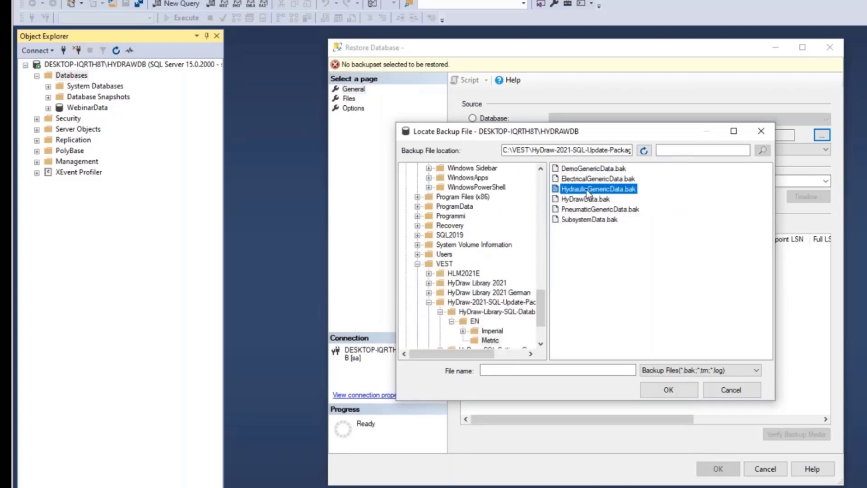
{"action": "left_click", "coordinate": [673, 391]}
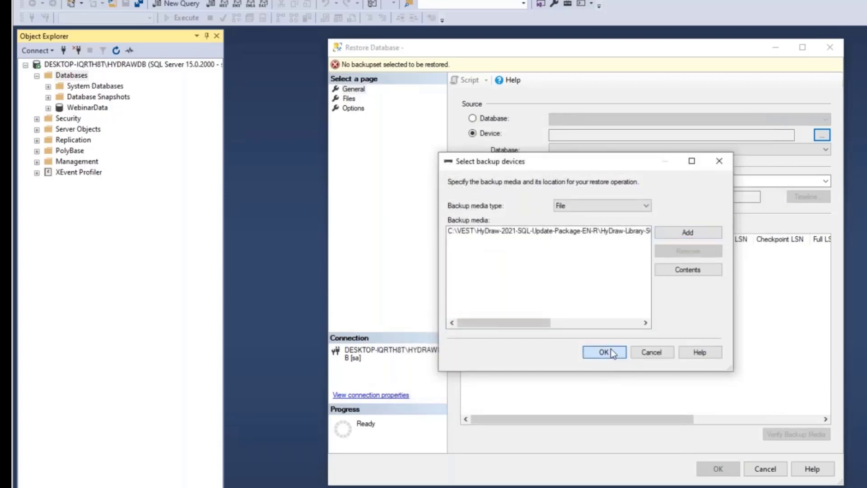
Step: Accept the backup device and restore it as the HydraulicGenericData database
{"action": "left_click", "coordinate": [611, 349]}
{"action": "left_click", "coordinate": [718, 469]}
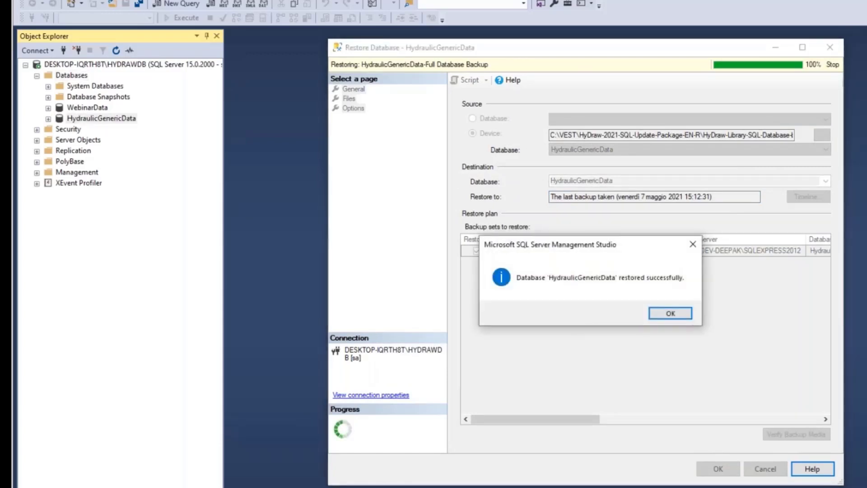
{"action": "left_click", "coordinate": [683, 314]}
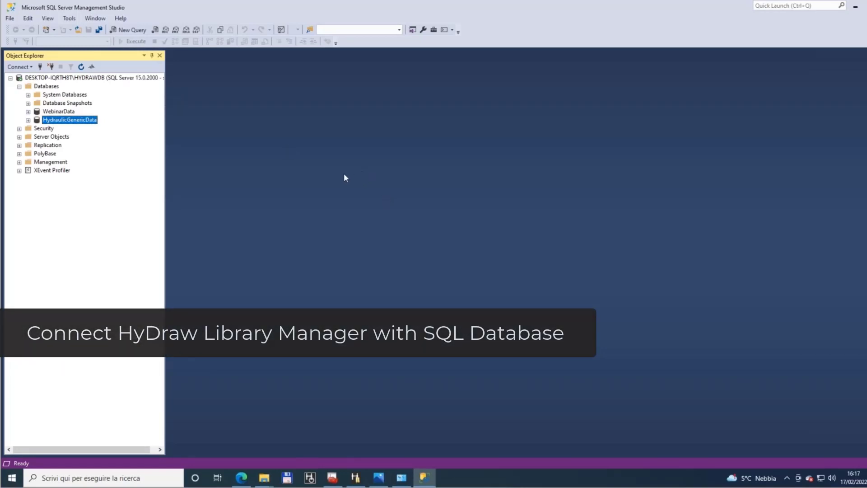
Step: Switch to HyDraw Library Manager 2021 and review the Data, Symbols and Sub-Systems library paths in its options without changing them
{"action": "left_click", "coordinate": [356, 477]}
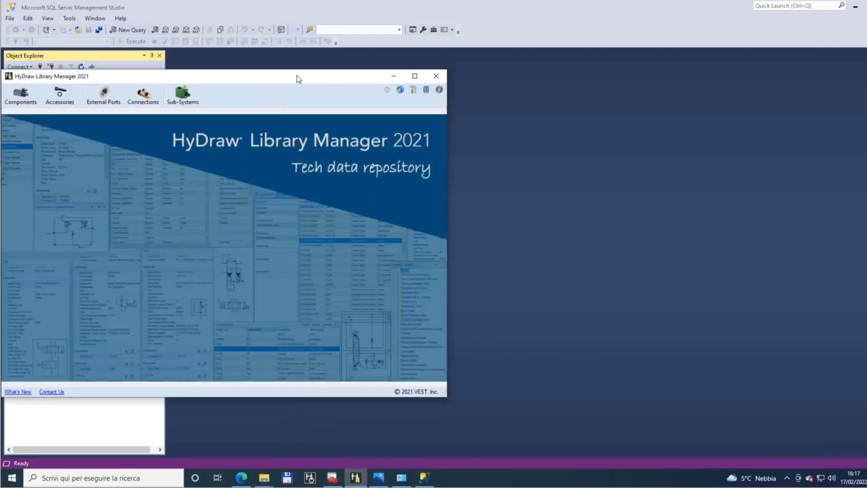
{"action": "left_click_drag", "start_coordinate": [292, 75], "coordinate": [513, 35]}
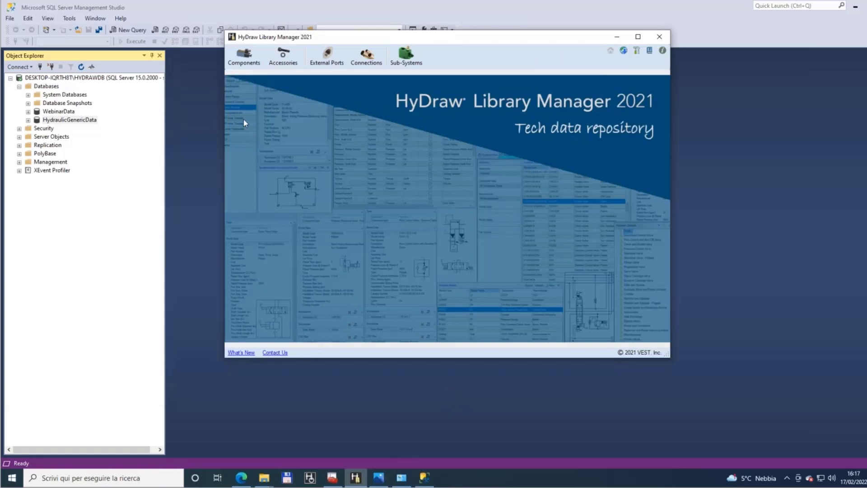
{"action": "left_click", "coordinate": [638, 50]}
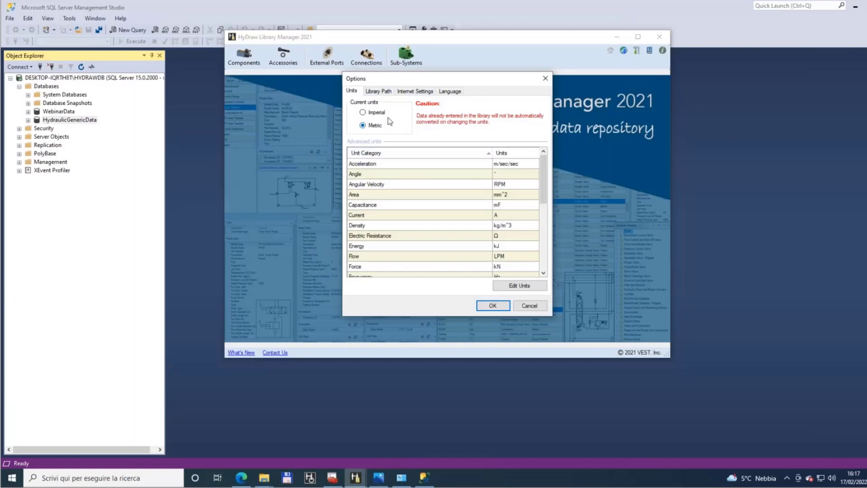
{"action": "left_click", "coordinate": [385, 92]}
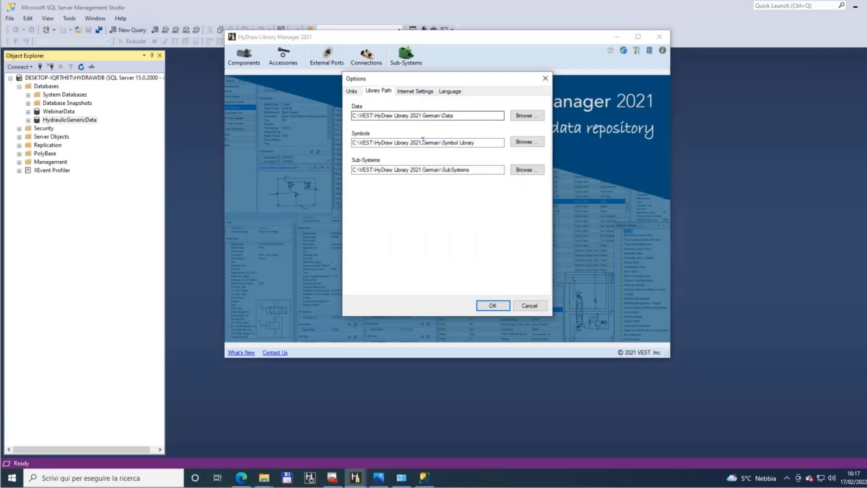
{"action": "left_click", "coordinate": [470, 142]}
{"action": "left_click", "coordinate": [480, 169]}
{"action": "left_click", "coordinate": [465, 115]}
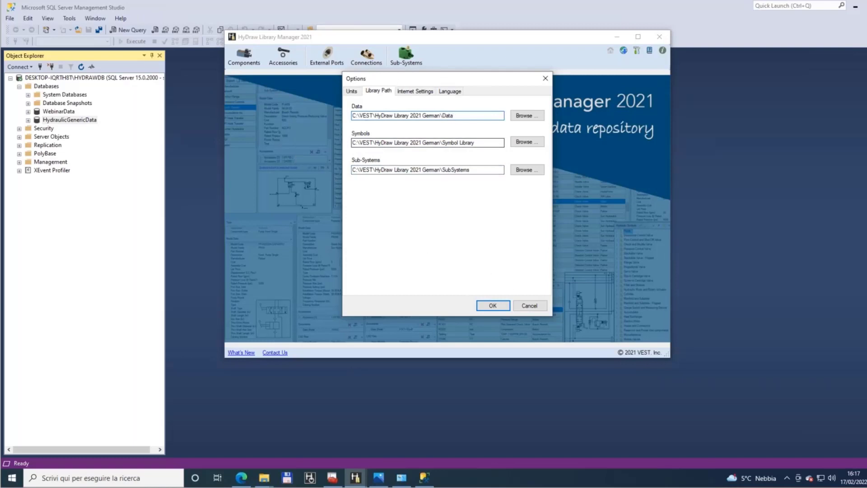
{"action": "left_click", "coordinate": [529, 305]}
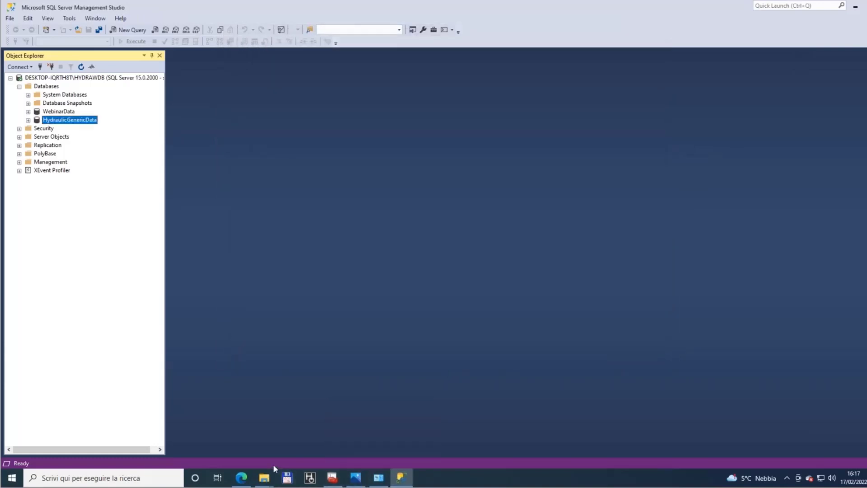
Step: Switch to the Metric folder in File Explorer and go to the HyDraw-SQL-Settings-Generator folder of the HyDraw-2021-SQL-Update-Package-EN-R package
{"action": "mouse_move", "coordinate": [264, 480]}
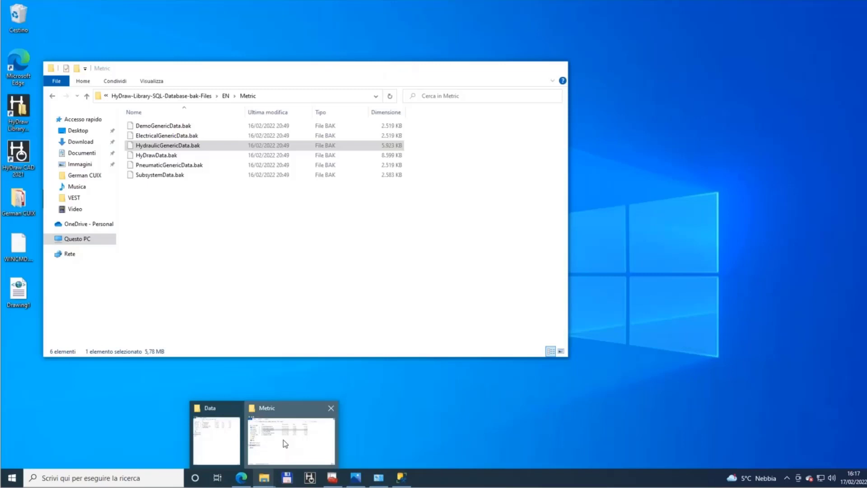
{"action": "left_click", "coordinate": [284, 443]}
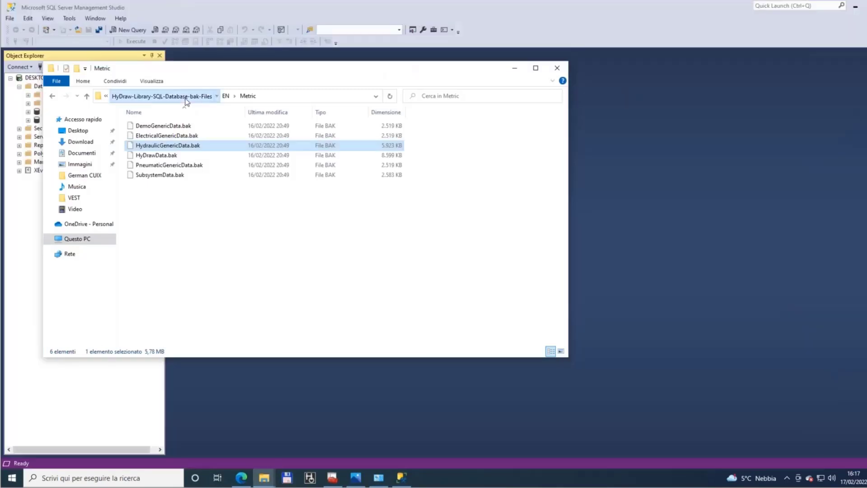
{"action": "left_click", "coordinate": [186, 97]}
{"action": "left_click", "coordinate": [163, 96]}
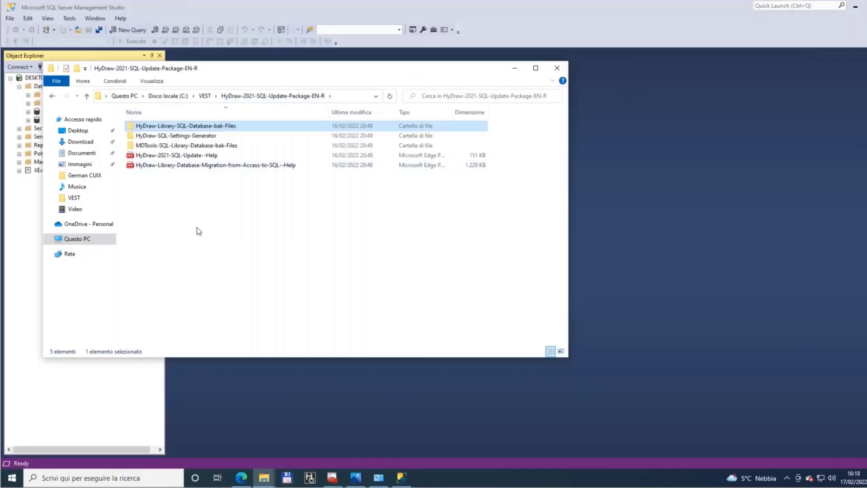
{"action": "double_click", "coordinate": [176, 136]}
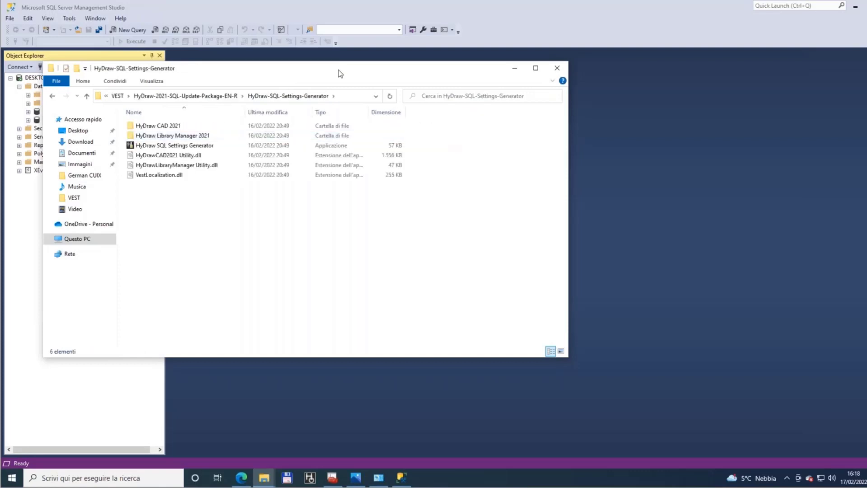
{"action": "left_click_drag", "start_coordinate": [340, 74], "coordinate": [538, 101]}
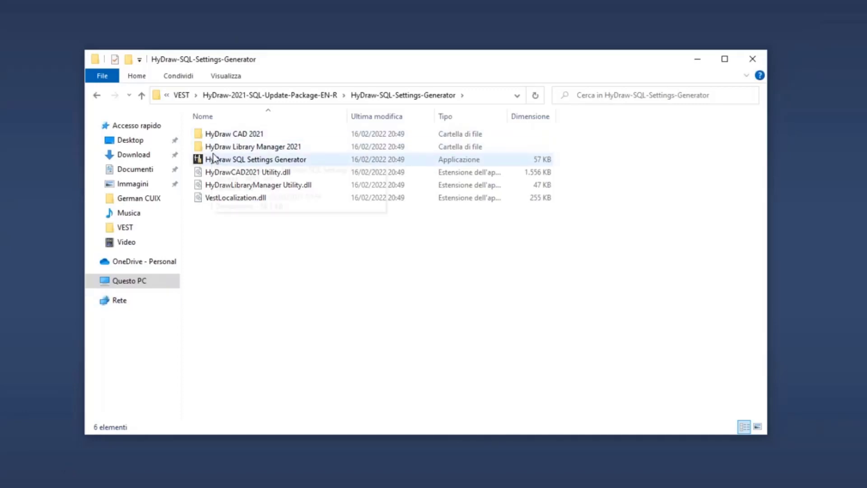
Step: Launch HyDraw SQL Settings Generator and reposition its window over the folder
{"action": "mouse_move", "coordinate": [242, 164]}
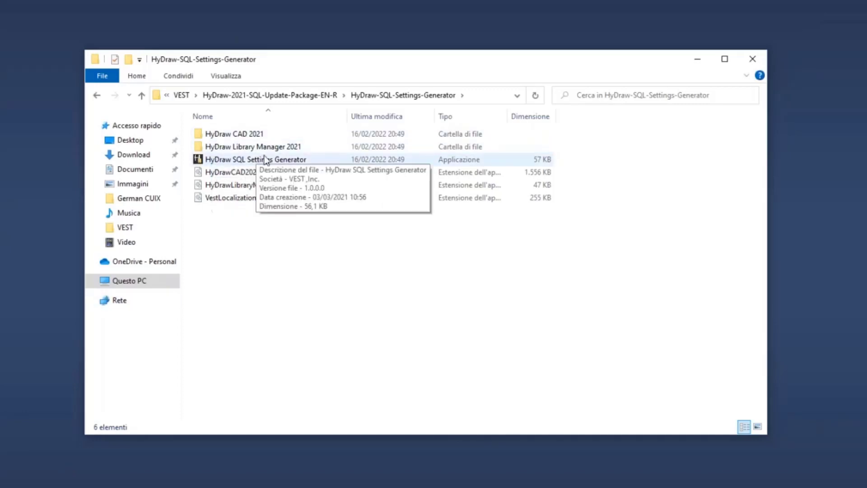
{"action": "left_click", "coordinate": [241, 163]}
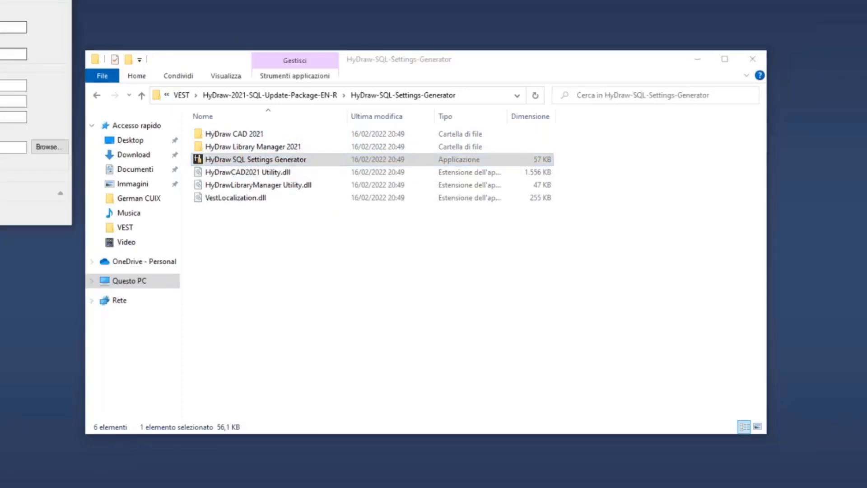
{"action": "left_click_drag", "start_coordinate": [0, 0], "coordinate": [434, 74]}
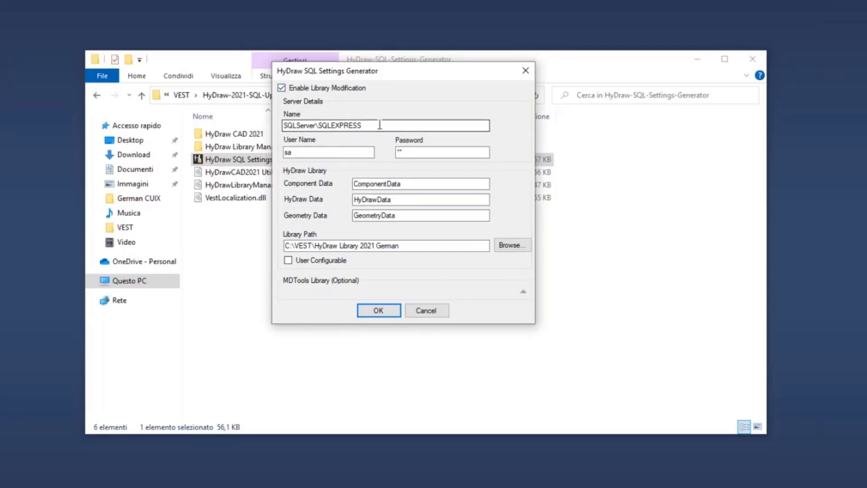
Step: Set the server name in the server details to lolcahost\HYDRAWDB
{"action": "left_click", "coordinate": [317, 125]}
{"action": "double_click", "coordinate": [316, 125]}
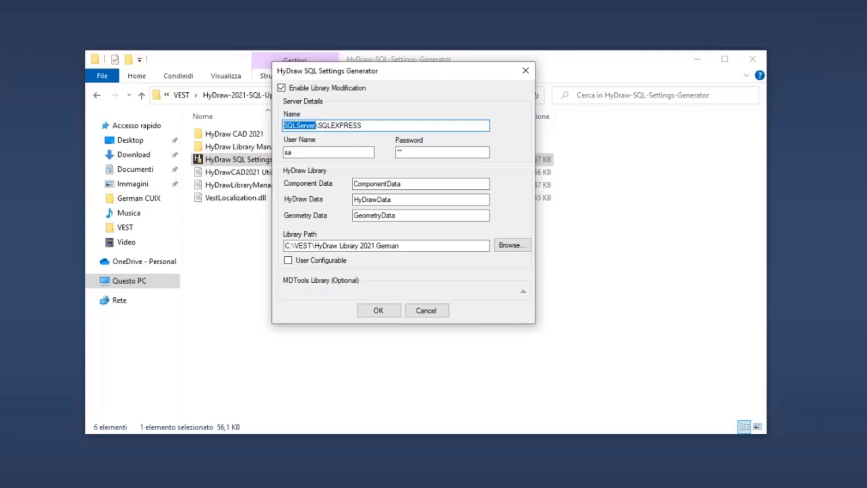
{"action": "type", "text": "lolcahost"}
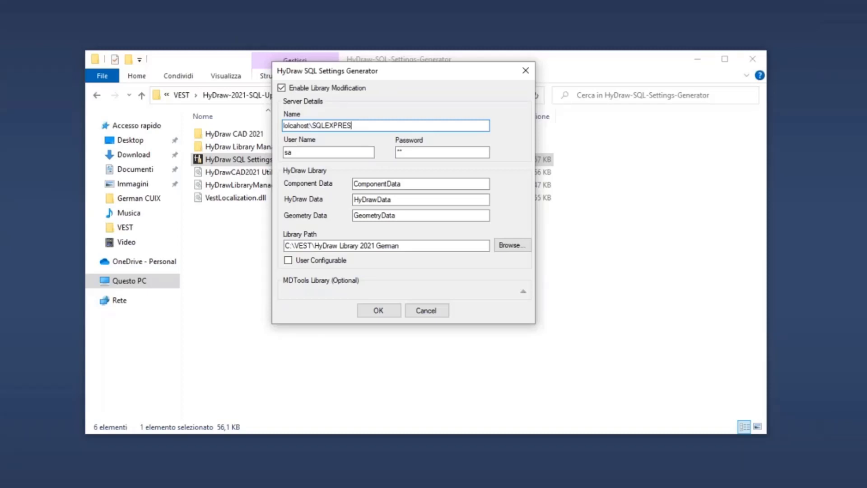
{"action": "key", "text": "BackSpace"}
{"action": "key", "text": "BackSpace"}
{"action": "key", "text": "BackSpace"}
{"action": "key", "text": "BackSpace"}
{"action": "key", "text": "BackSpace"}
{"action": "key", "text": "BackSpace"}
{"action": "key", "text": "BackSpace"}
{"action": "key", "text": "BackSpace"}
{"action": "key", "text": "BackSpace"}
{"action": "type", "text": "HYDRAW"}
{"action": "key", "text": "Tab"}
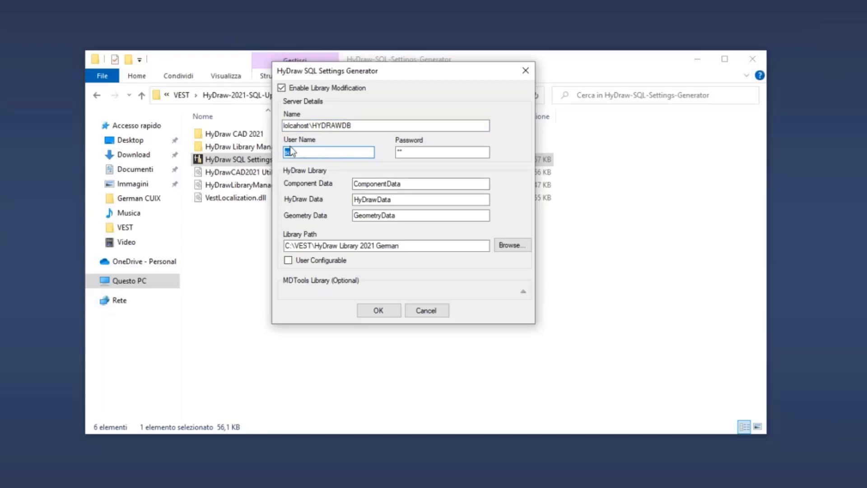
Step: Set the server login to user name sa and enter its password in the server details
{"action": "left_click", "coordinate": [315, 153]}
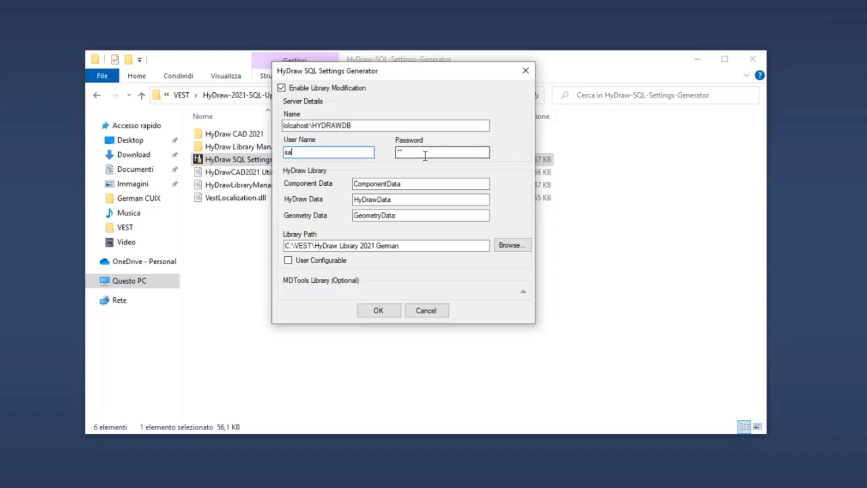
{"action": "key", "text": "Tab"}
{"action": "key", "text": "Caps_Lock"}
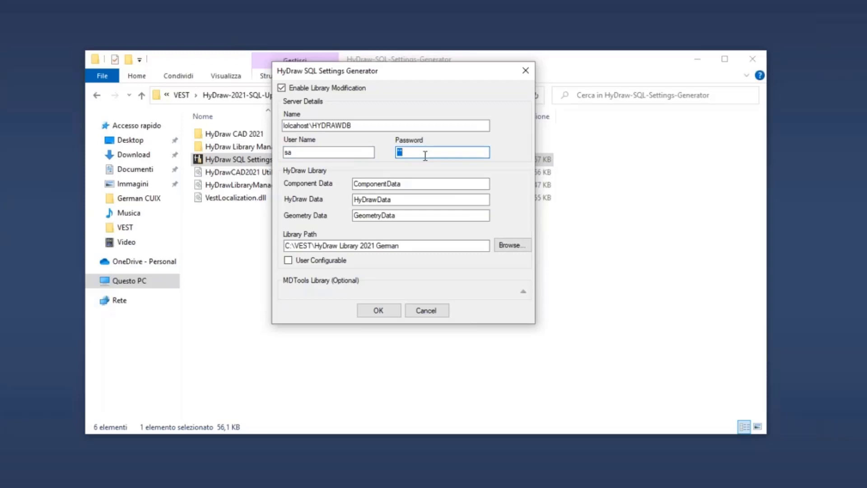
{"action": "type", "text": "**"}
Step: Set the Component Data, HyDraw Data and Geometry Data database names all to WebinarData
{"action": "double_click", "coordinate": [406, 200]}
{"action": "type", "text": "Webina"}
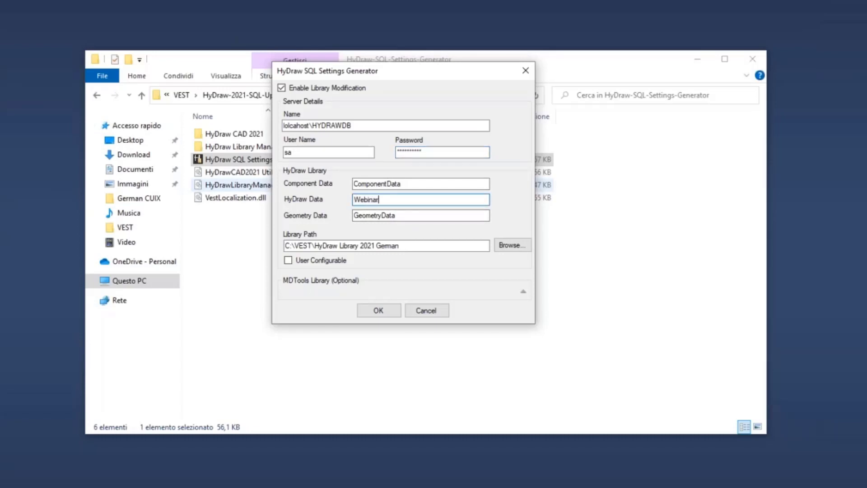
{"action": "key", "text": "ctrl+a"}
{"action": "key", "text": "ctrl+c"}
{"action": "double_click", "coordinate": [412, 184]}
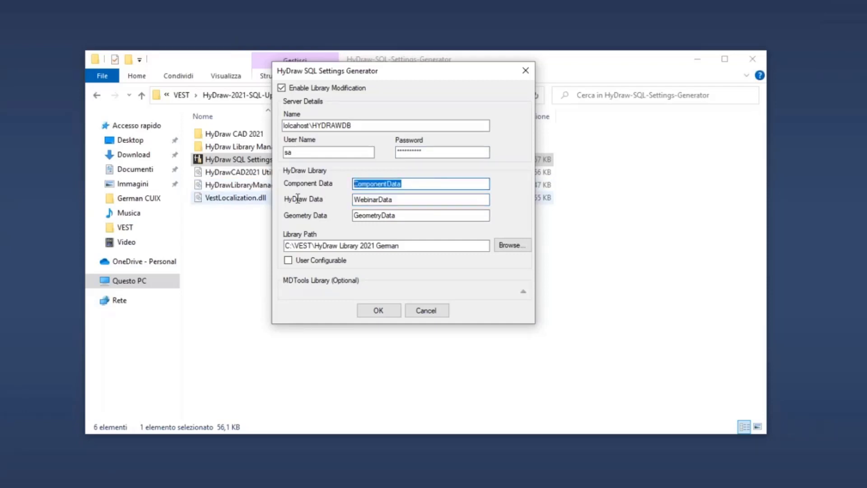
{"action": "key", "text": "ctrl+v"}
{"action": "double_click", "coordinate": [375, 219]}
{"action": "key", "text": "ctrl+v"}
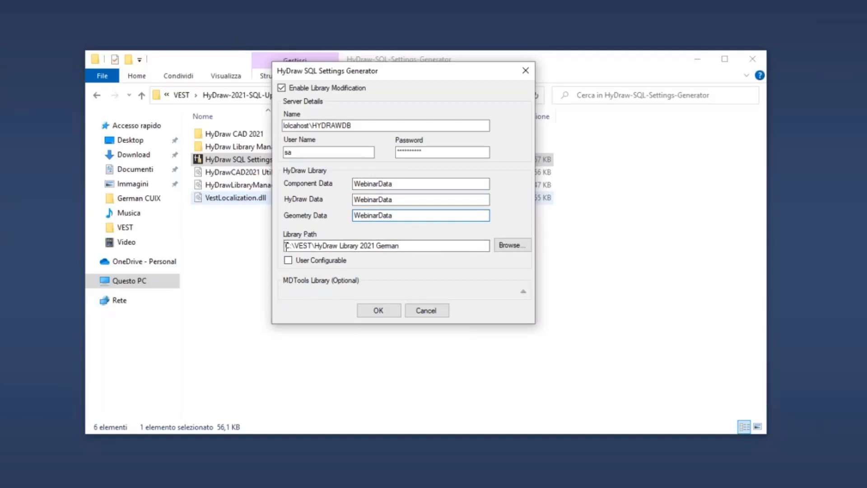
Step: Set the library path to C:\VEST\HyDraw Library 2021 and make it user configurable
{"action": "left_click", "coordinate": [514, 245]}
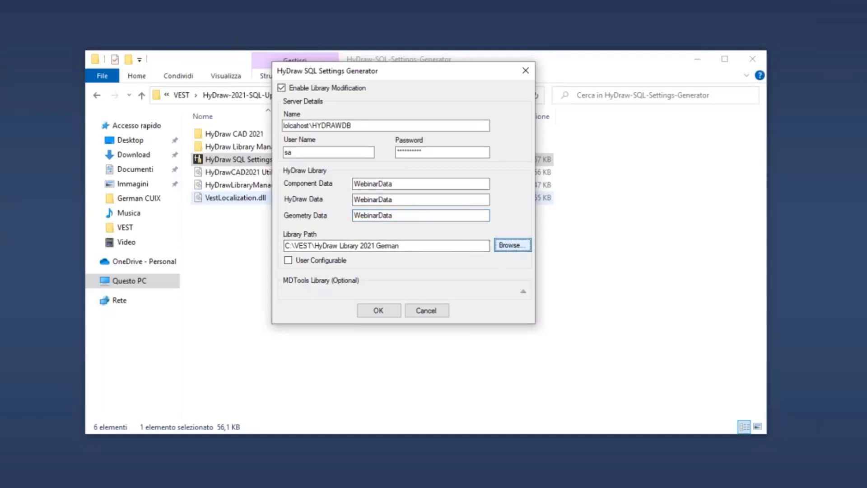
{"action": "left_click", "coordinate": [307, 233]}
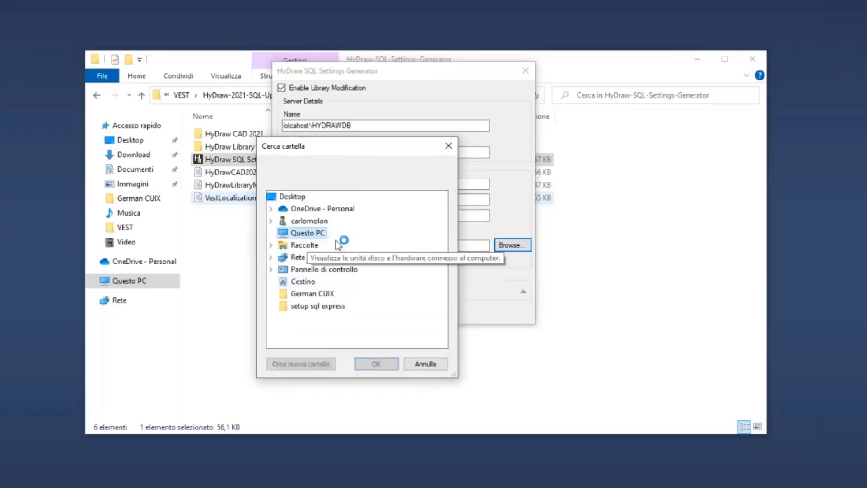
{"action": "double_click", "coordinate": [340, 294]}
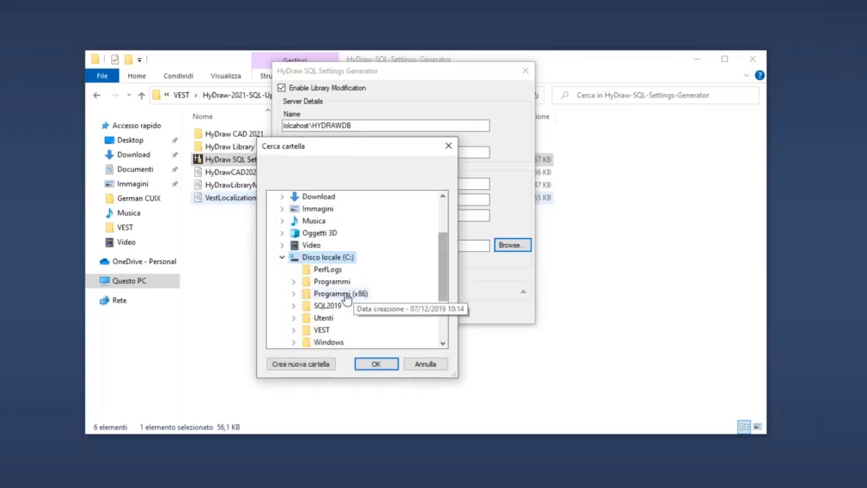
{"action": "scroll", "coordinate": [323, 271], "scroll_direction": "down", "scroll_amount": 2}
{"action": "double_click", "coordinate": [318, 264]}
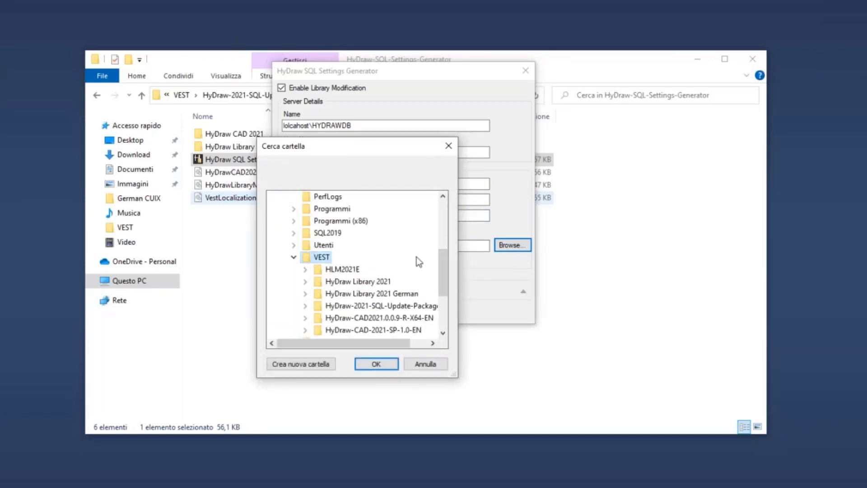
{"action": "double_click", "coordinate": [357, 282]}
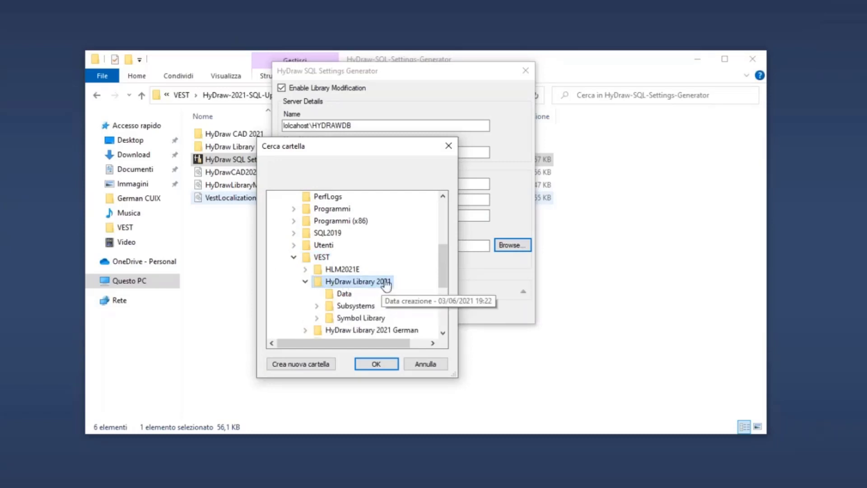
{"action": "left_click", "coordinate": [382, 364]}
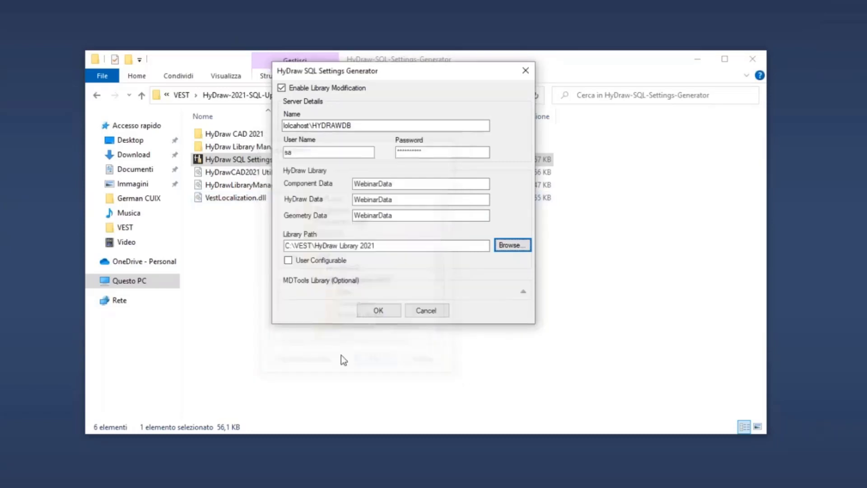
{"action": "left_click", "coordinate": [289, 261]}
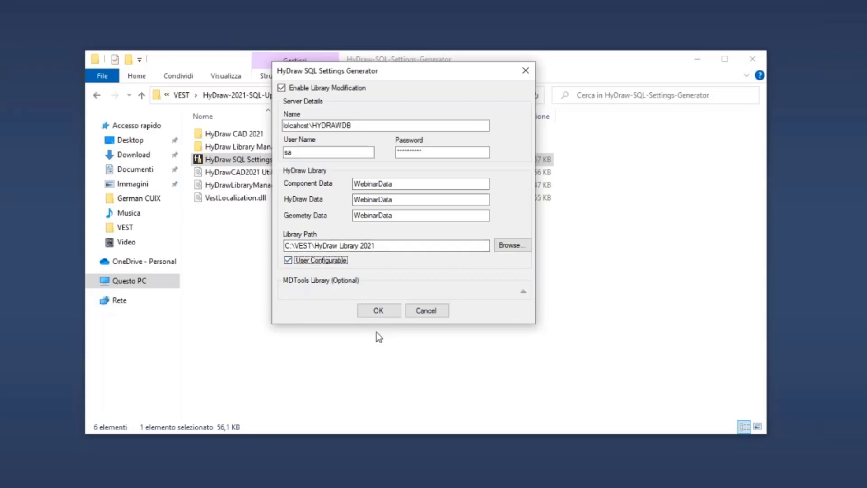
Step: Correct the server name to localhost\HYDRAWDB and generate the configuration files
{"action": "left_click", "coordinate": [384, 311]}
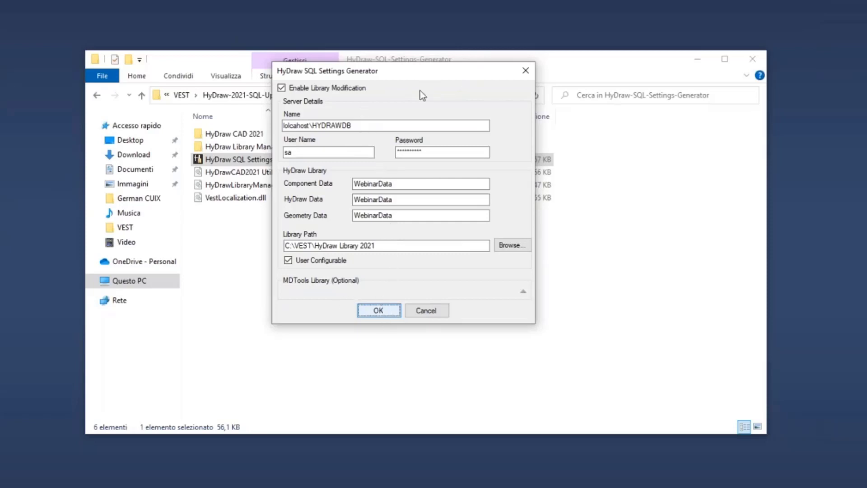
{"action": "key", "text": "Return"}
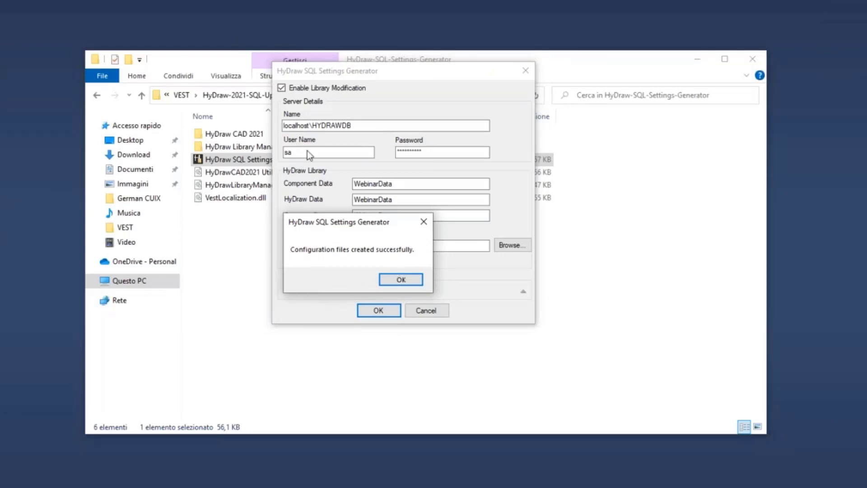
{"action": "left_click", "coordinate": [406, 284]}
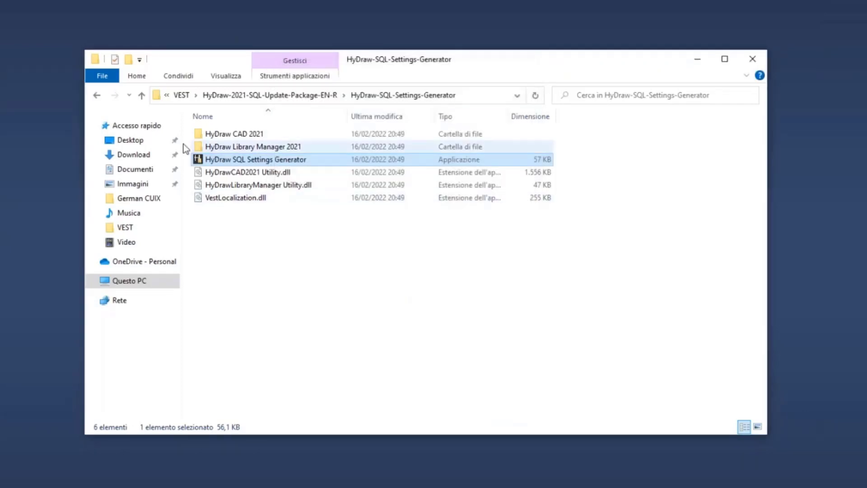
Step: Copy the generated Config file from the generator's HyDraw Library Manager 2021 folder
{"action": "double_click", "coordinate": [274, 147]}
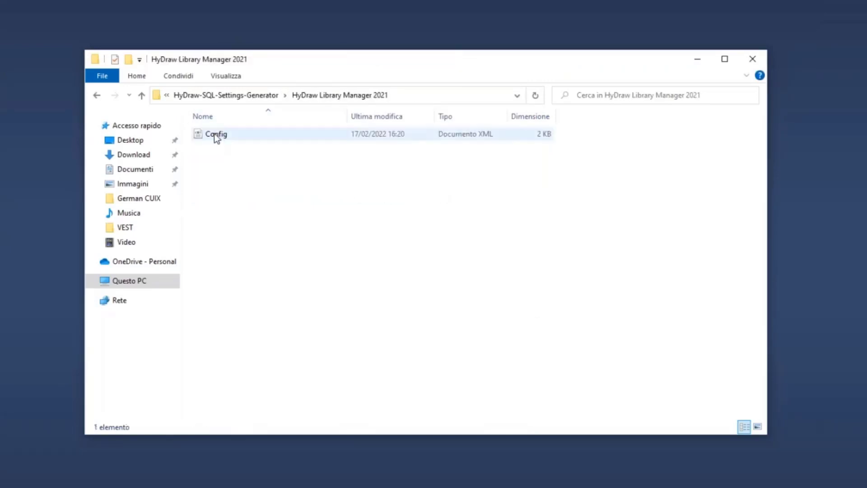
{"action": "left_click", "coordinate": [214, 134]}
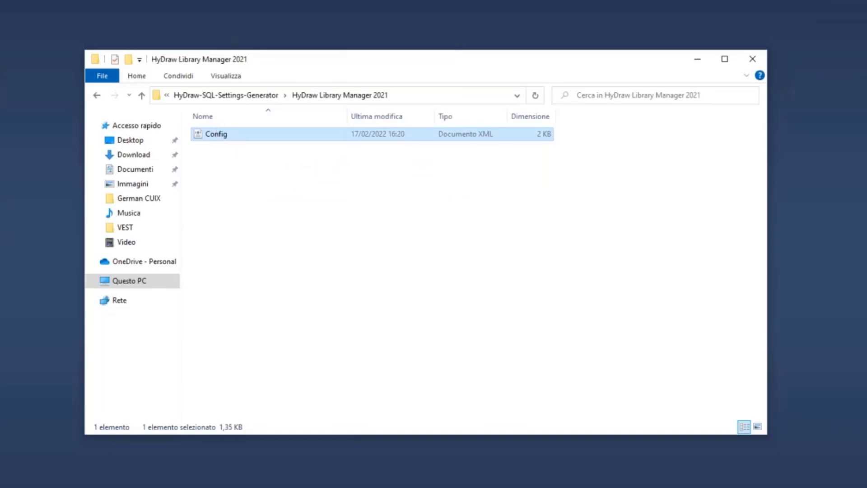
{"action": "right_click", "coordinate": [219, 133]}
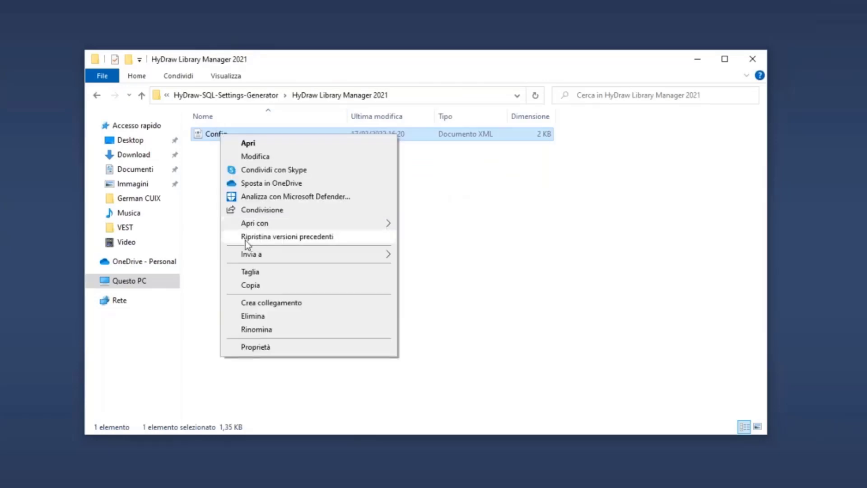
{"action": "left_click", "coordinate": [271, 286]}
Step: Go to the C:\ProgramData\VEST\HyDraw Library Manager 2021 folder
{"action": "left_click", "coordinate": [122, 284]}
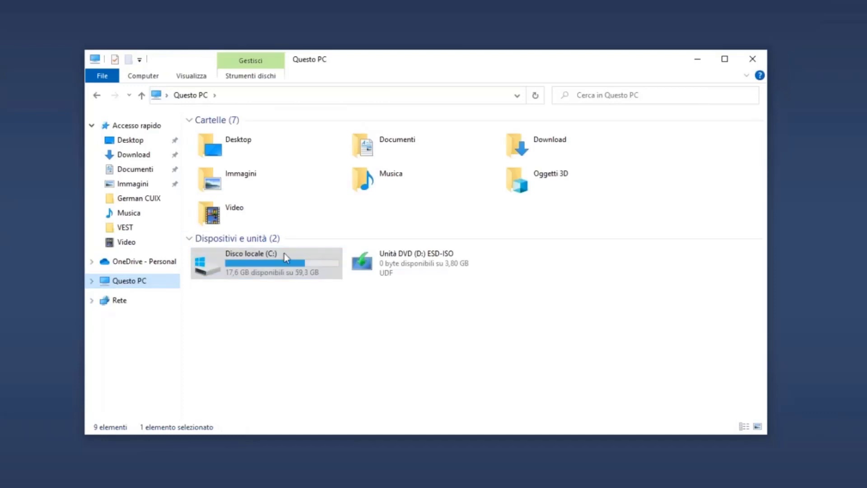
{"action": "double_click", "coordinate": [244, 269]}
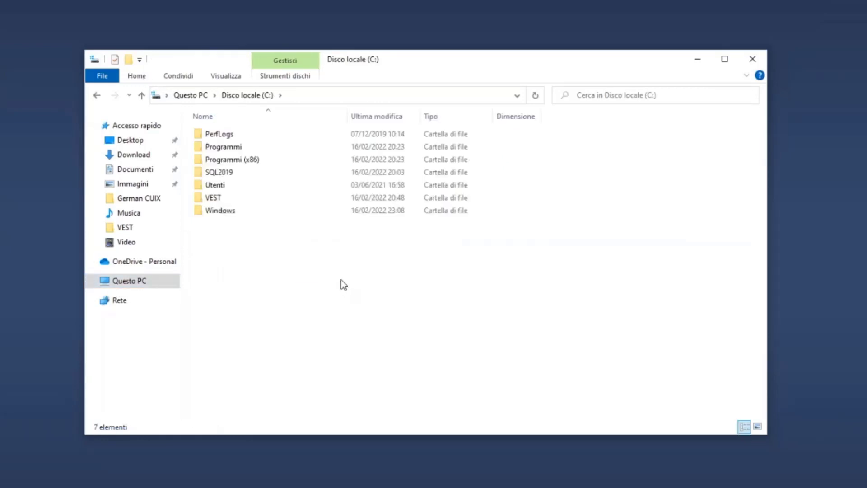
{"action": "left_click", "coordinate": [332, 91]}
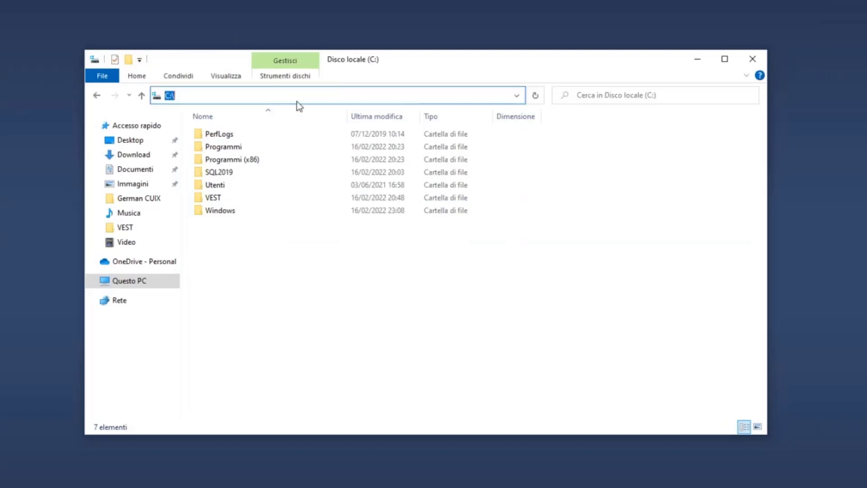
{"action": "left_click", "coordinate": [270, 100]}
{"action": "type", "text": "pro"}
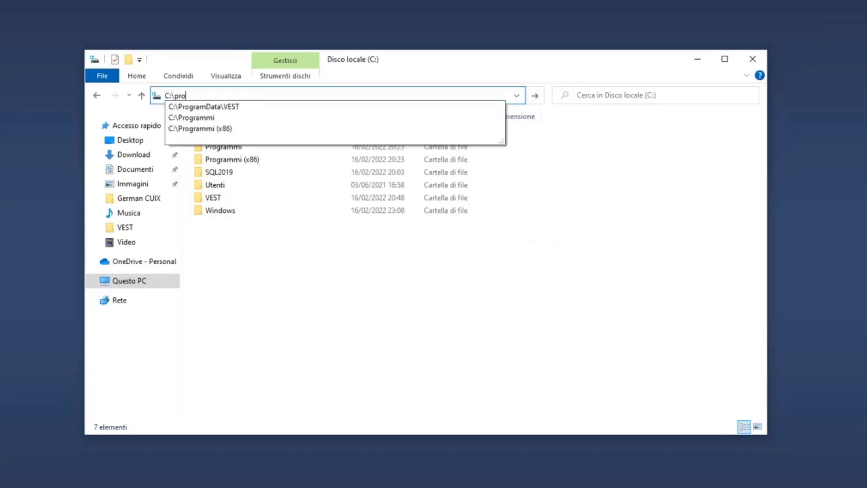
{"action": "type", "text": "gramdata\\"}
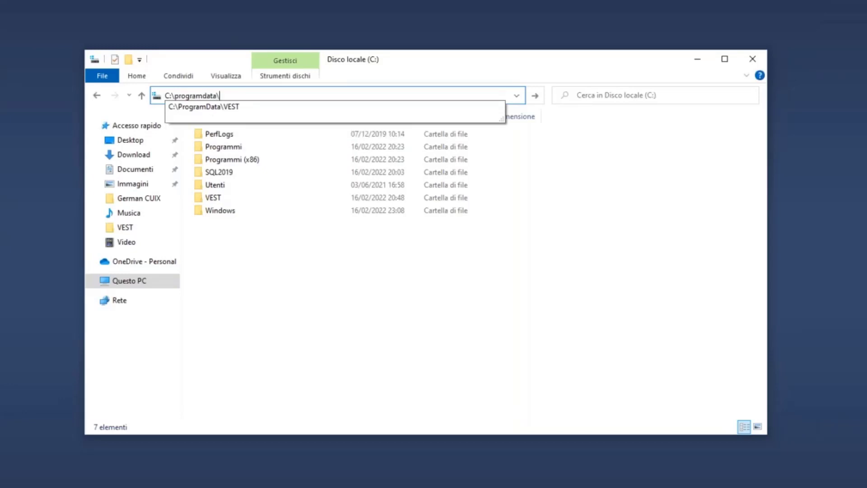
{"action": "type", "text": "vest"}
{"action": "key", "text": "Return"}
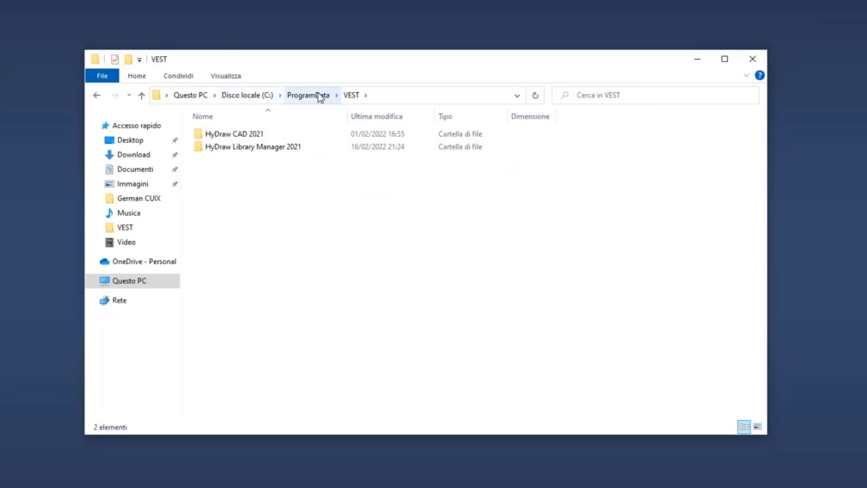
{"action": "double_click", "coordinate": [240, 146]}
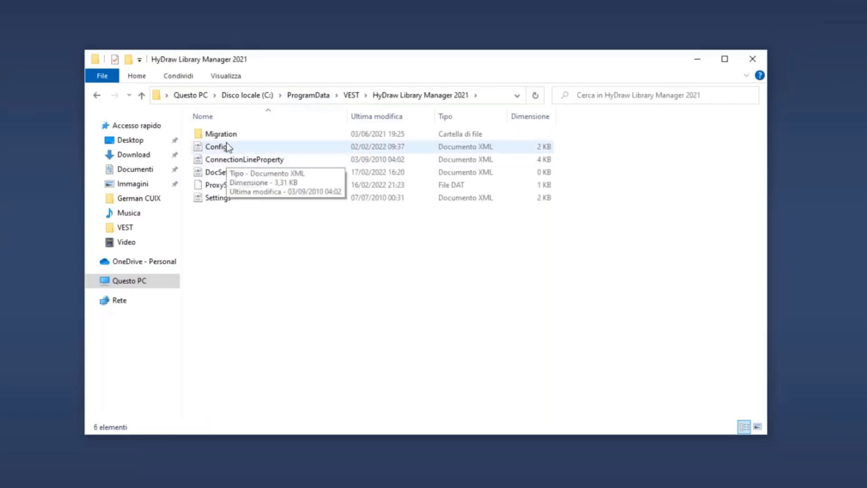
Step: Rename the existing Config file to ConfigACCESS and paste the copied Config file into the same folder
{"action": "left_click", "coordinate": [217, 147]}
{"action": "left_click", "coordinate": [226, 146]}
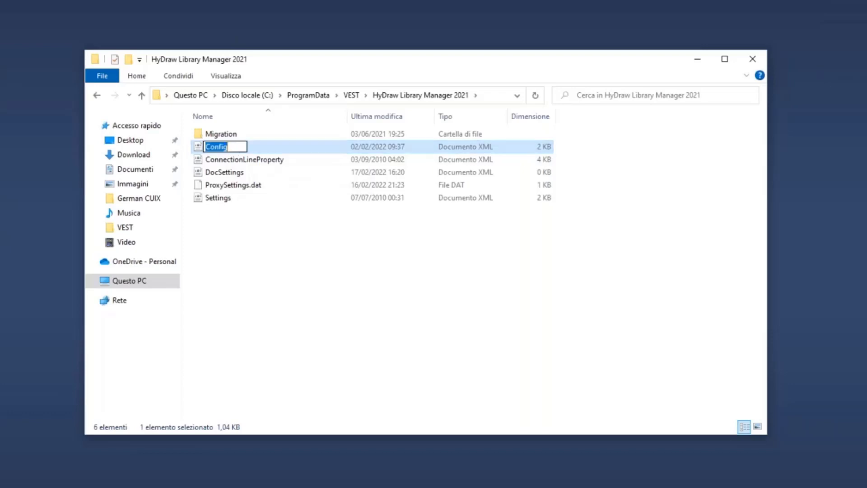
{"action": "key", "text": "End"}
{"action": "type", "text": "ACCESS"}
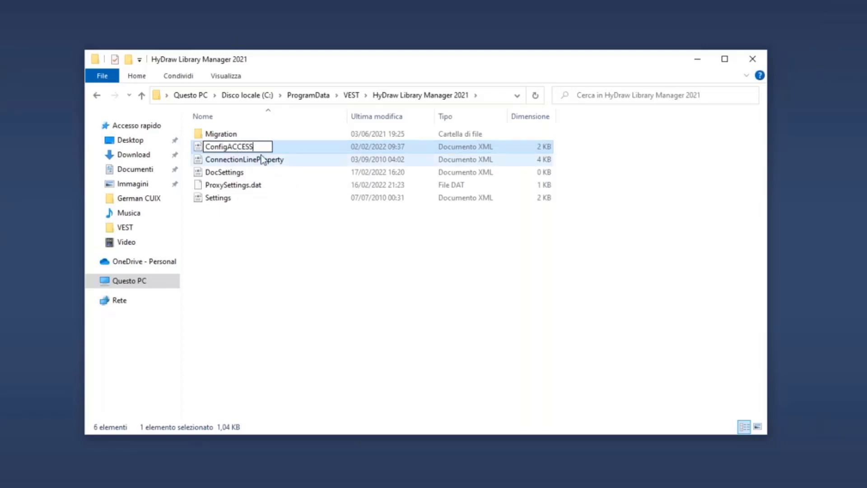
{"action": "key", "text": "Return"}
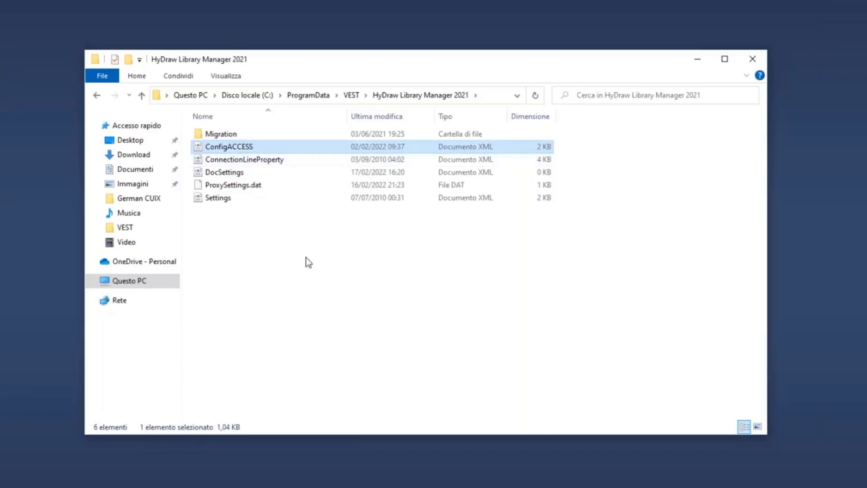
{"action": "right_click", "coordinate": [306, 256]}
{"action": "left_click", "coordinate": [346, 340]}
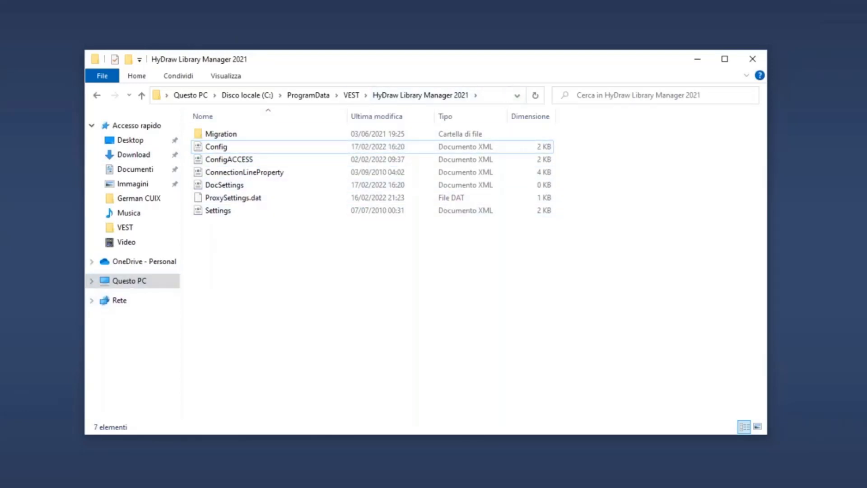
Step: Go to the AppData\Roaming folder inside the Windows user's profile folder on drive C
{"action": "left_click", "coordinate": [129, 281]}
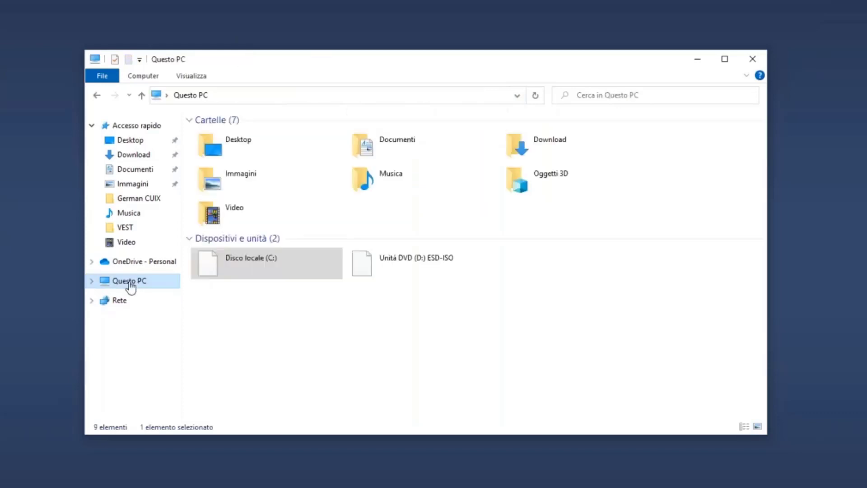
{"action": "double_click", "coordinate": [281, 270]}
{"action": "double_click", "coordinate": [219, 184]}
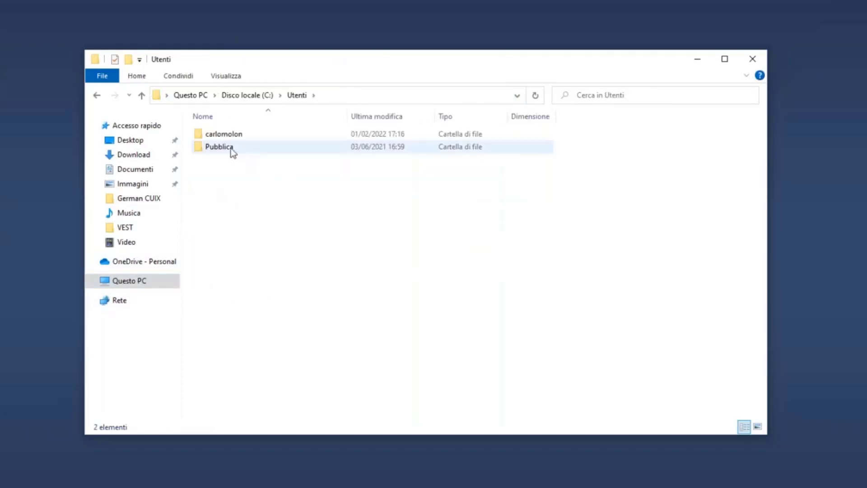
{"action": "double_click", "coordinate": [223, 134]}
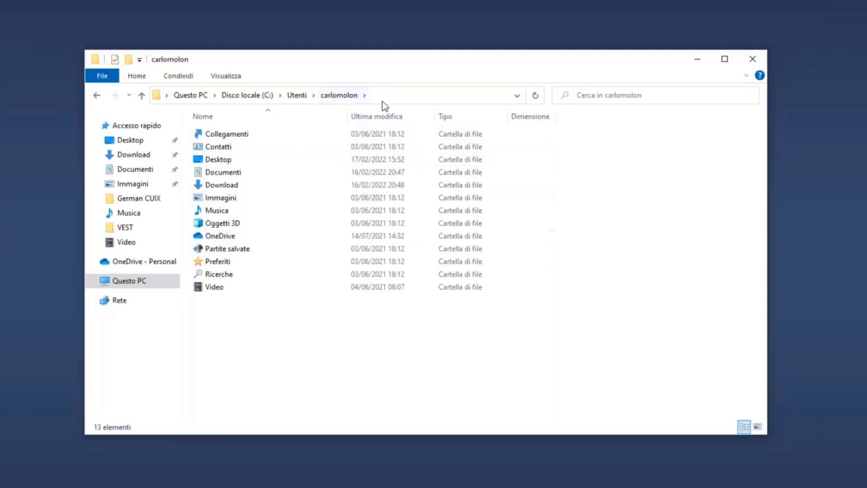
{"action": "left_click", "coordinate": [412, 97]}
{"action": "left_click", "coordinate": [412, 98]}
{"action": "type", "text": "\\ap"}
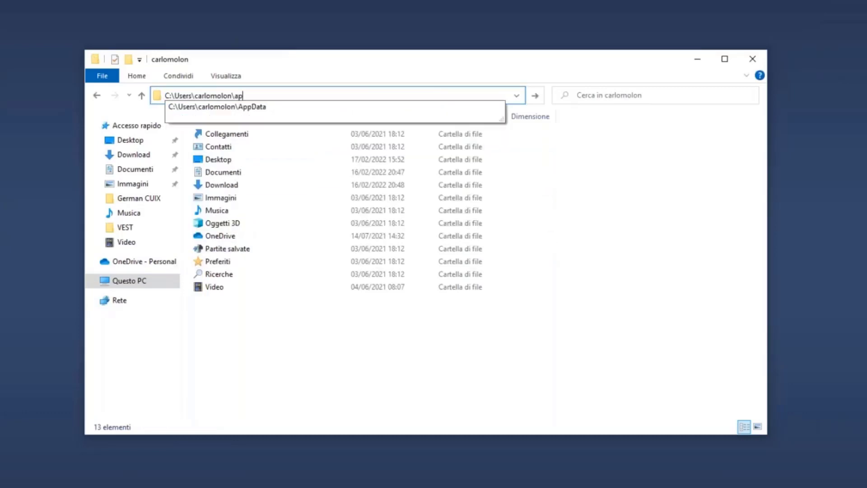
{"action": "type", "text": "pdata\\romain"}
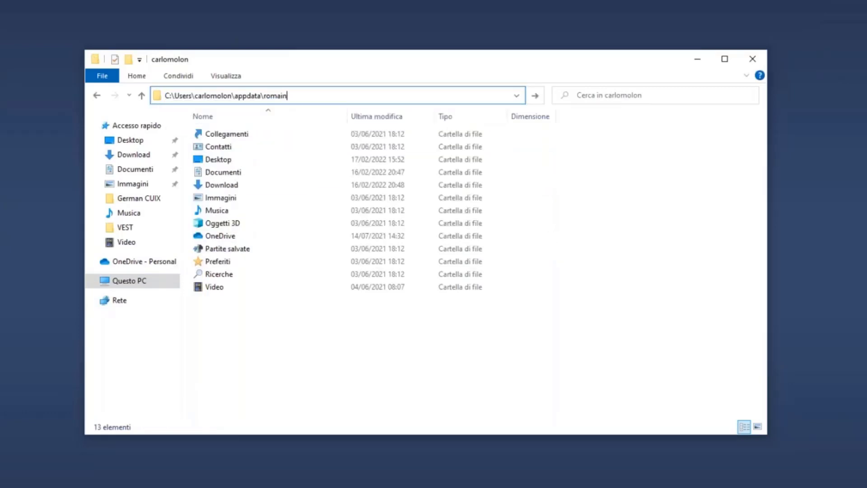
{"action": "key", "text": "BackSpace"}
{"action": "key", "text": "BackSpace"}
{"action": "key", "text": "BackSpace"}
{"action": "key", "text": "BackSpace"}
{"action": "type", "text": "aming"}
{"action": "key", "text": "Return"}
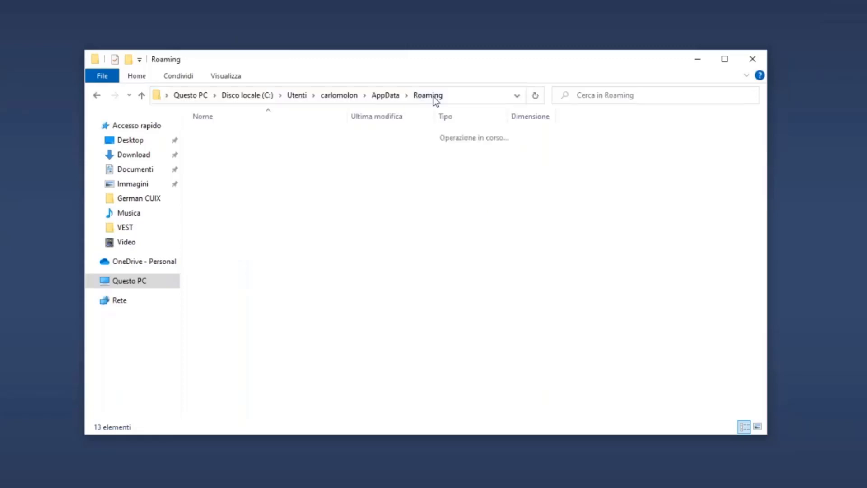
Step: Open the HyDraw CAD 2021 folder inside the VEST folder of AppData\Roaming
{"action": "double_click", "coordinate": [210, 185]}
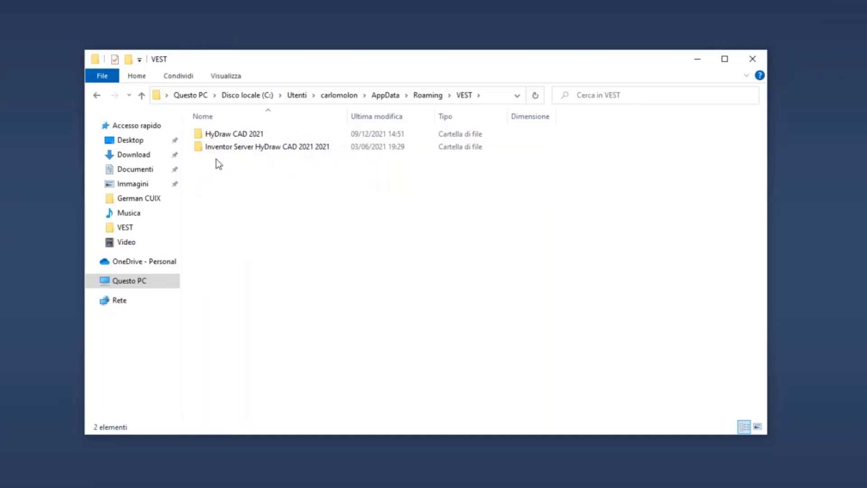
{"action": "double_click", "coordinate": [217, 134]}
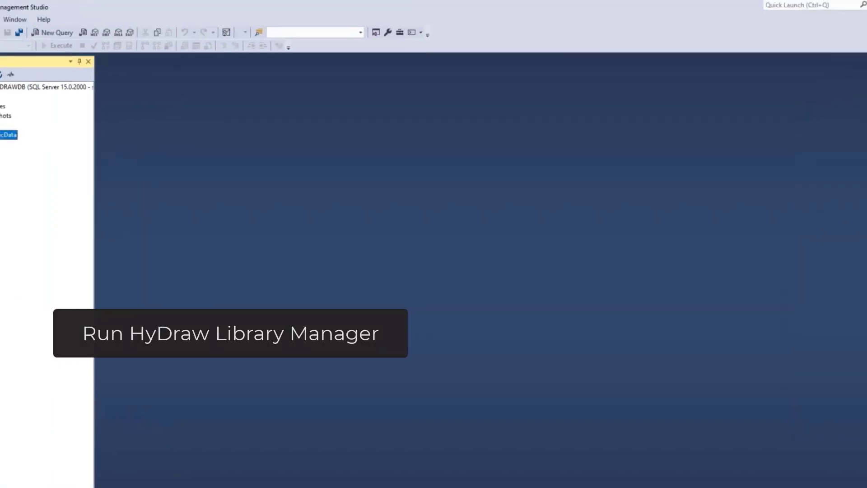
Step: Launch HyDraw Library Manager 2021
{"action": "key", "text": "super"}
{"action": "type", "text": "hydraw"}
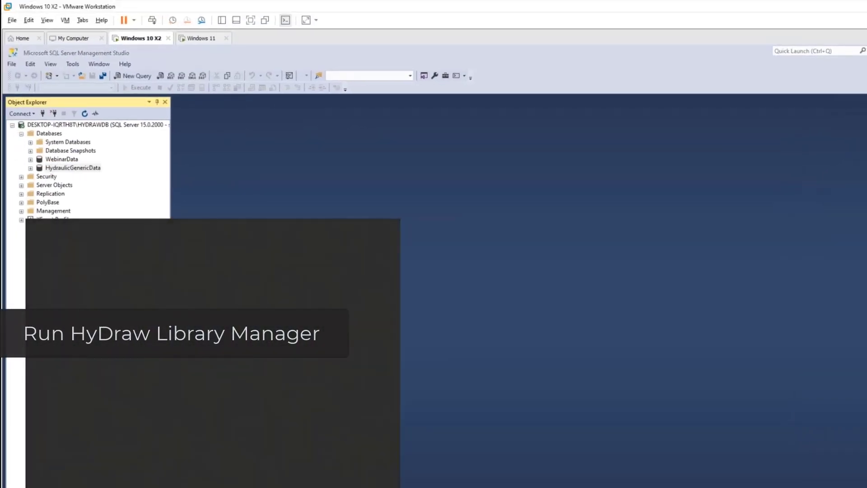
{"action": "key", "text": "Return"}
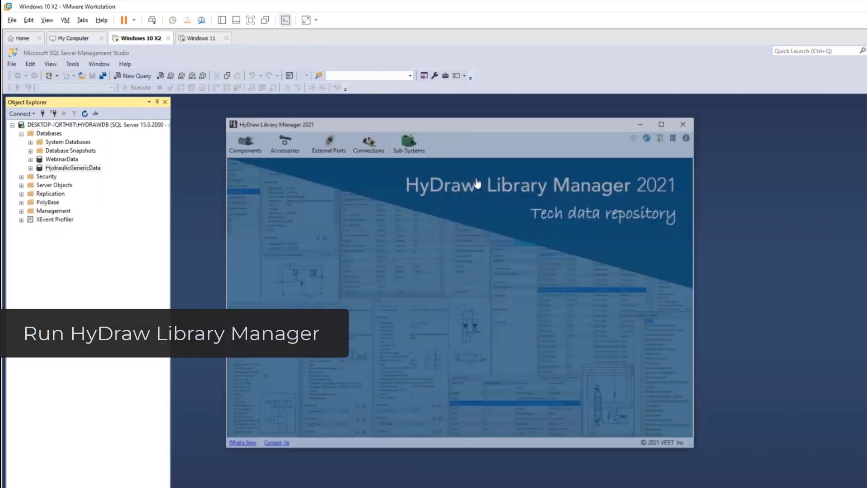
Step: Check the SQL Server and symbol library locations under the Library Path options of HyDraw Library Manager, and close the options
{"action": "left_click", "coordinate": [664, 136]}
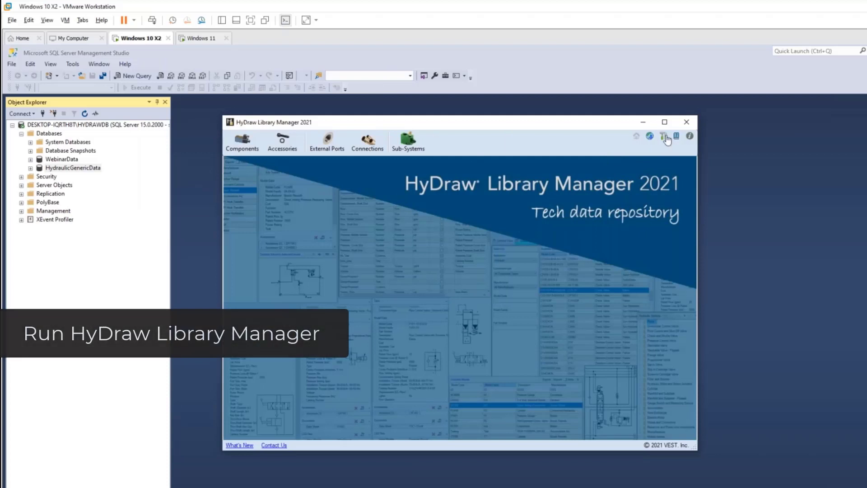
{"action": "left_click", "coordinate": [389, 178]}
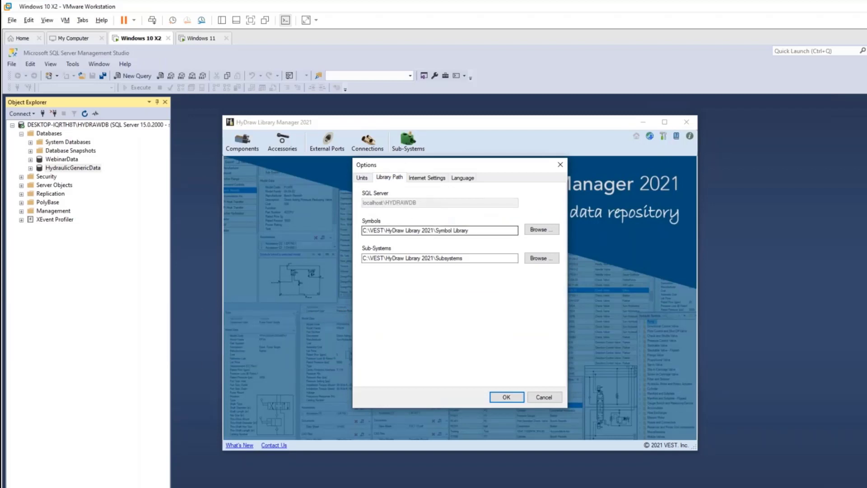
{"action": "left_click_drag", "start_coordinate": [485, 230], "coordinate": [362, 231]}
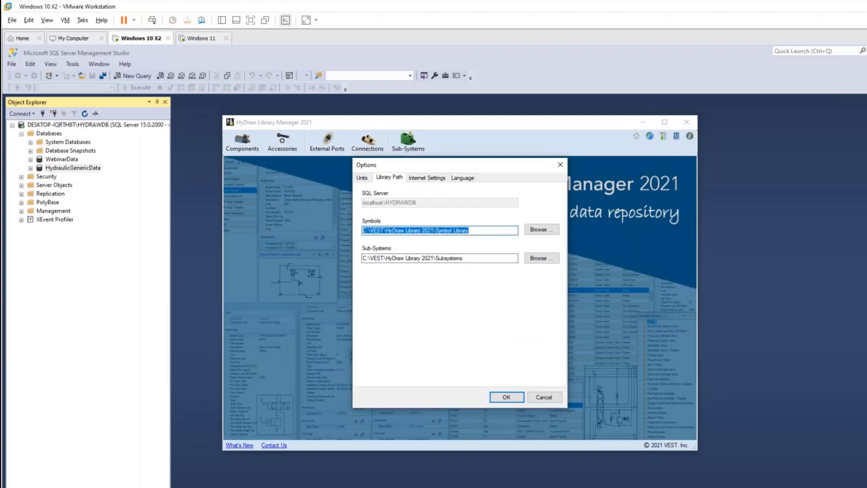
{"action": "left_click", "coordinate": [507, 397]}
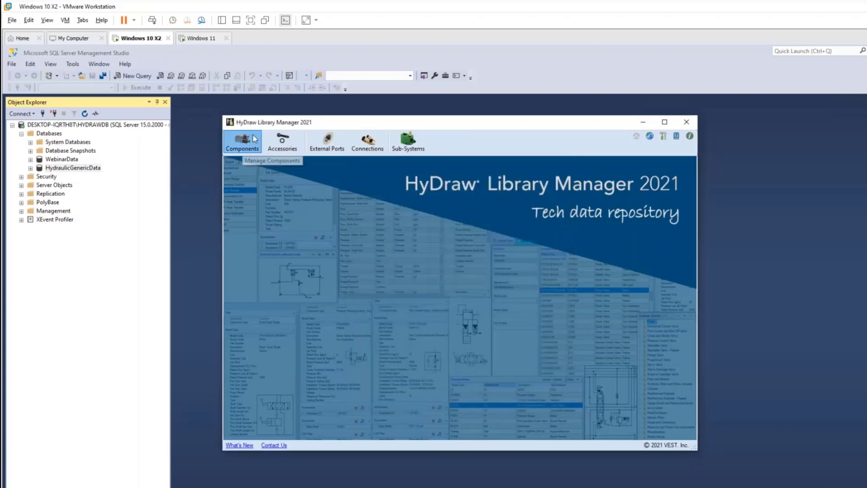
Step: Browse the Intensifier and Electric Motor component symbols and the model-linking choices, and switch the symbol list to Electrical Symbols
{"action": "left_click", "coordinate": [226, 150]}
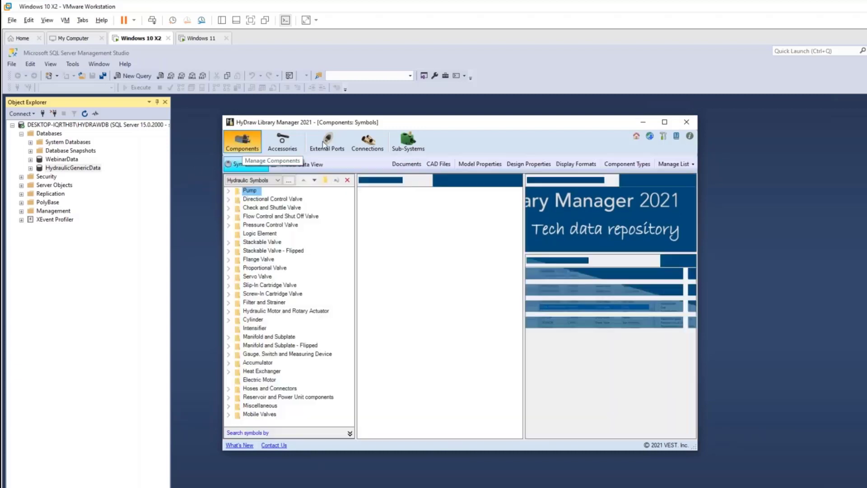
{"action": "left_click", "coordinate": [252, 327]}
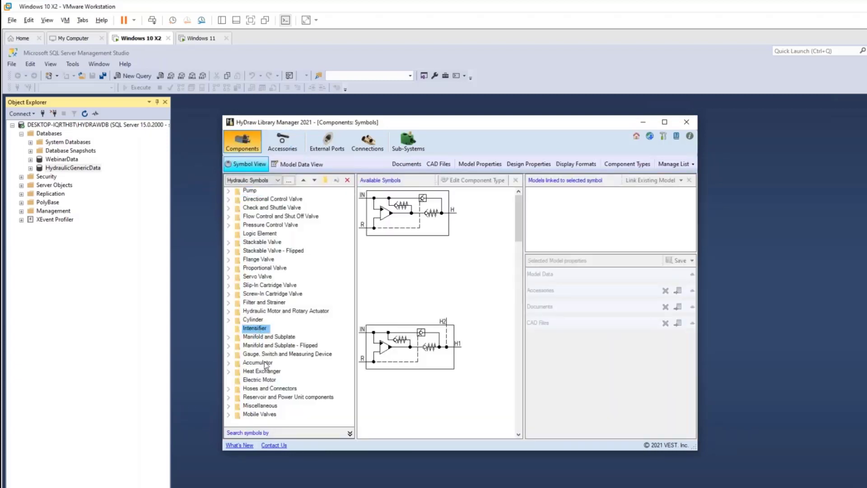
{"action": "left_click", "coordinate": [258, 380]}
{"action": "left_click", "coordinate": [376, 202]}
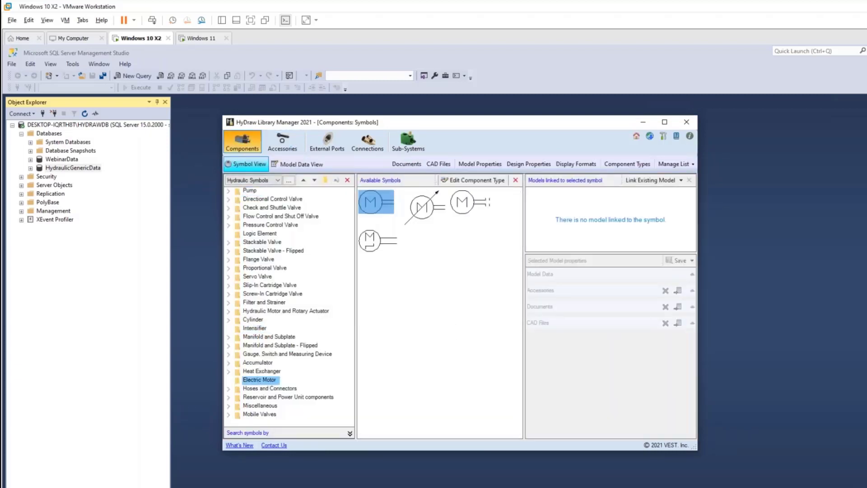
{"action": "left_click", "coordinate": [424, 207]}
{"action": "left_click", "coordinate": [469, 202]}
{"action": "left_click", "coordinate": [681, 180]}
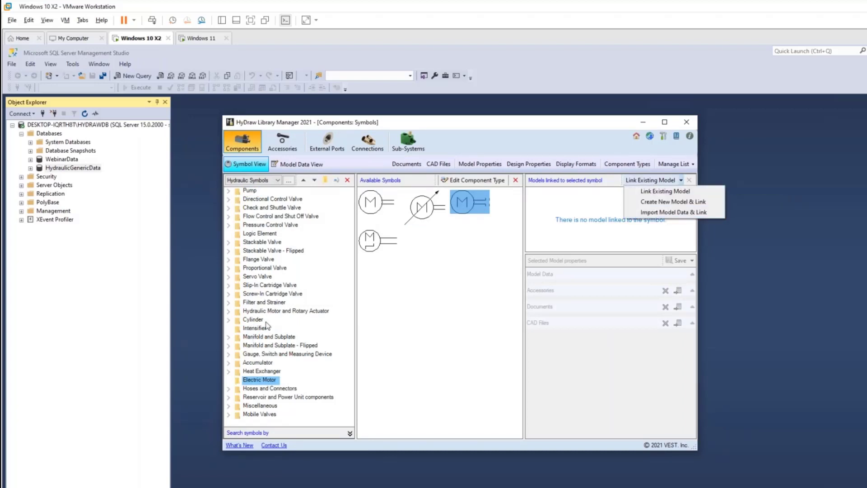
{"action": "left_click_drag", "start_coordinate": [453, 123], "coordinate": [455, 123]}
{"action": "left_click", "coordinate": [276, 181]}
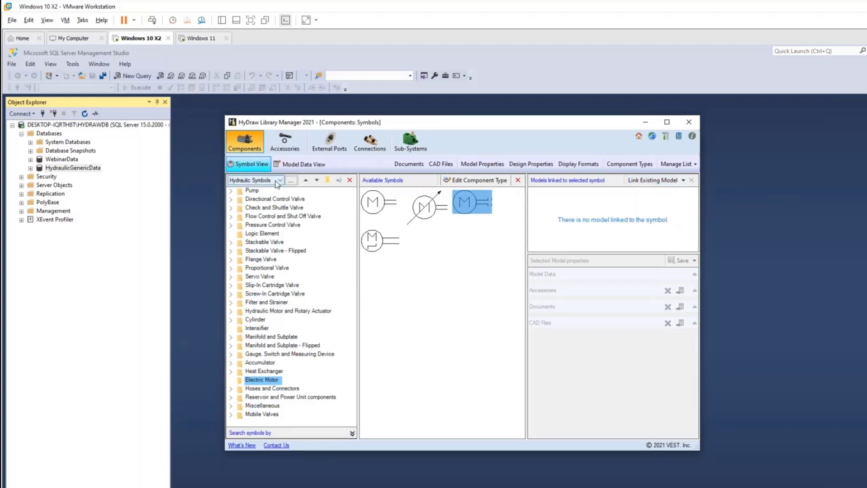
{"action": "left_click", "coordinate": [250, 201]}
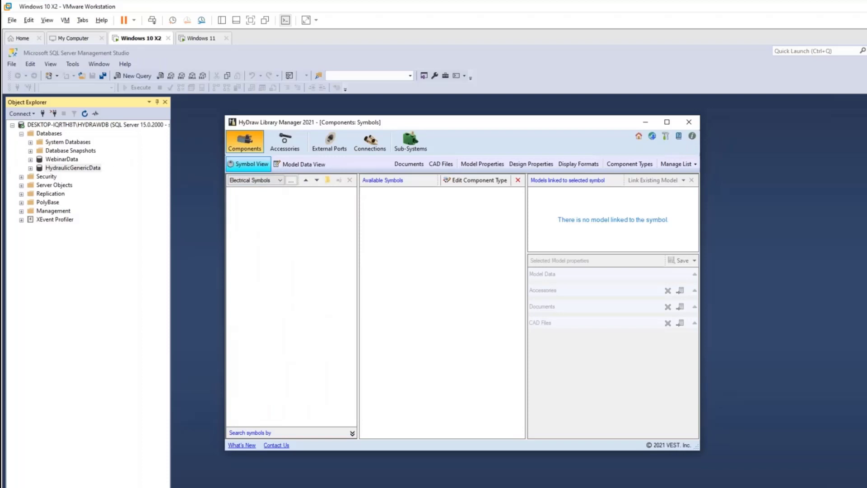
Step: In SQL Server Management Studio, start a database restore on HYDRAWDB with a device as source and begin adding a backup file
{"action": "left_click", "coordinate": [198, 209]}
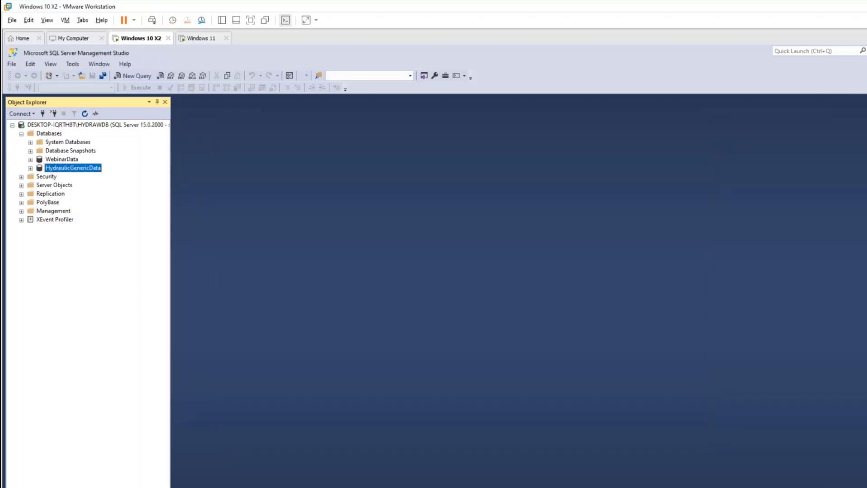
{"action": "right_click", "coordinate": [41, 135]}
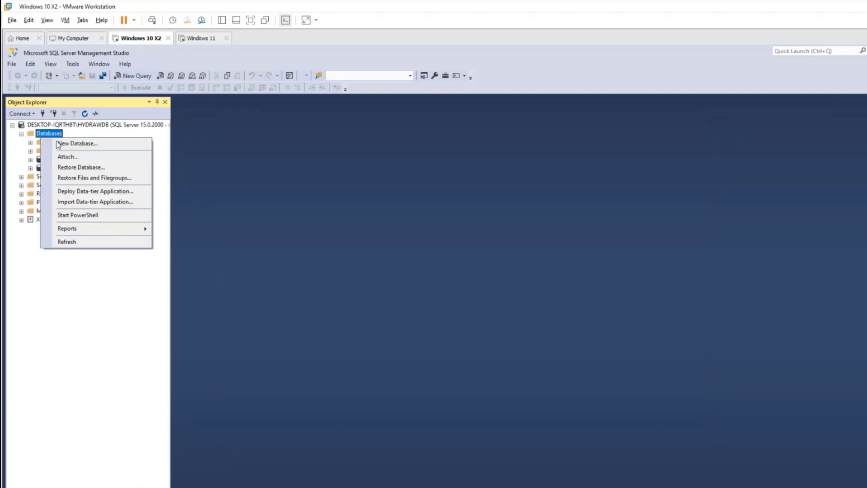
{"action": "left_click", "coordinate": [102, 168]}
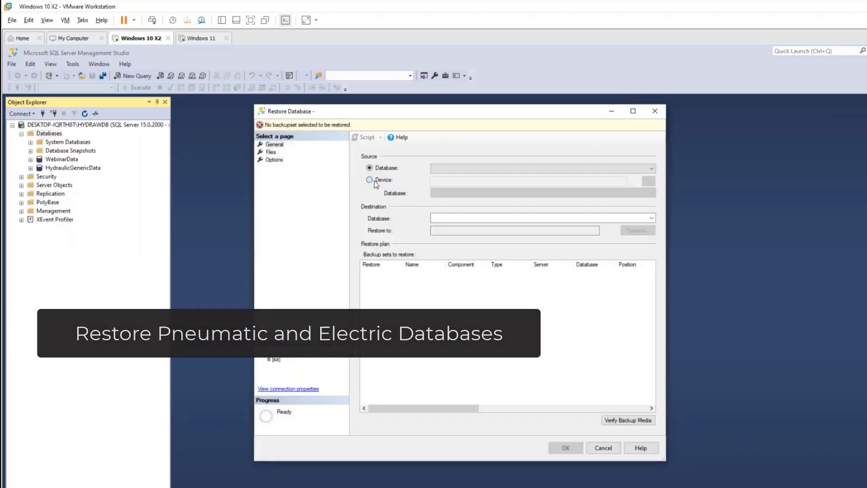
{"action": "left_click", "coordinate": [375, 181]}
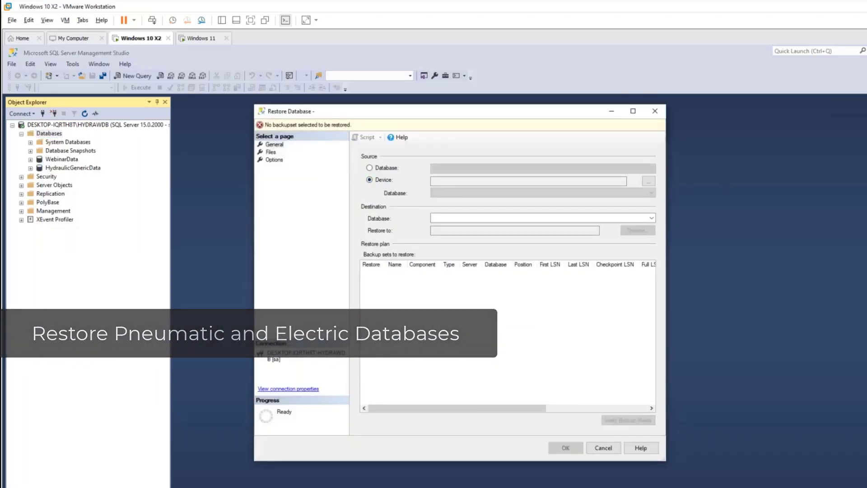
{"action": "left_click", "coordinate": [649, 181]}
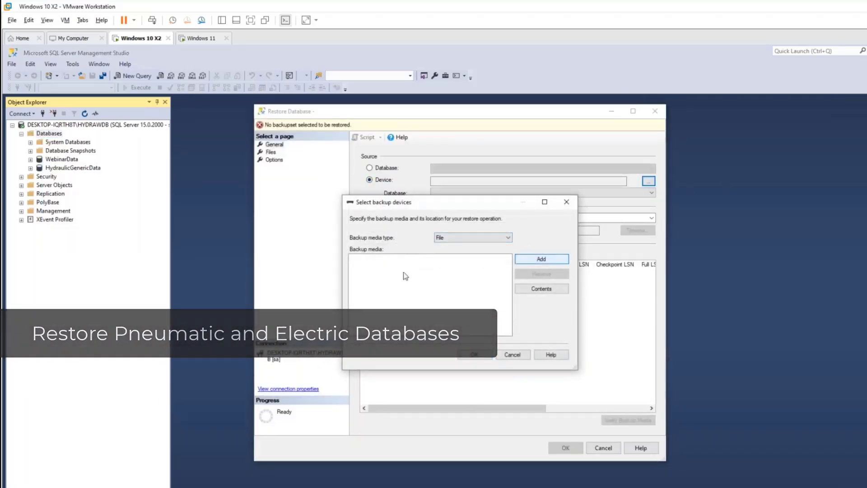
{"action": "left_click", "coordinate": [545, 261]}
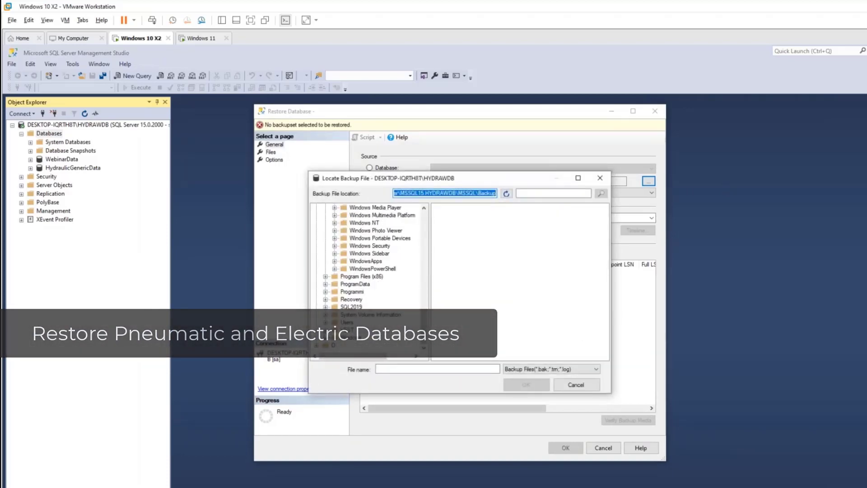
Step: Select PneumaticGenericData.bak from the HyDraw 2021 SQL update package in the VEST folder and restore the PneumaticGenericData database
{"action": "left_click", "coordinate": [325, 330]}
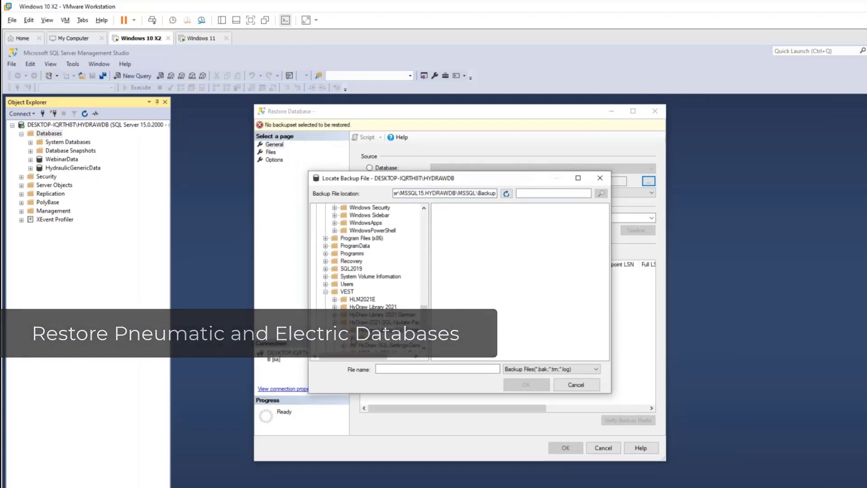
{"action": "left_click", "coordinate": [385, 346]}
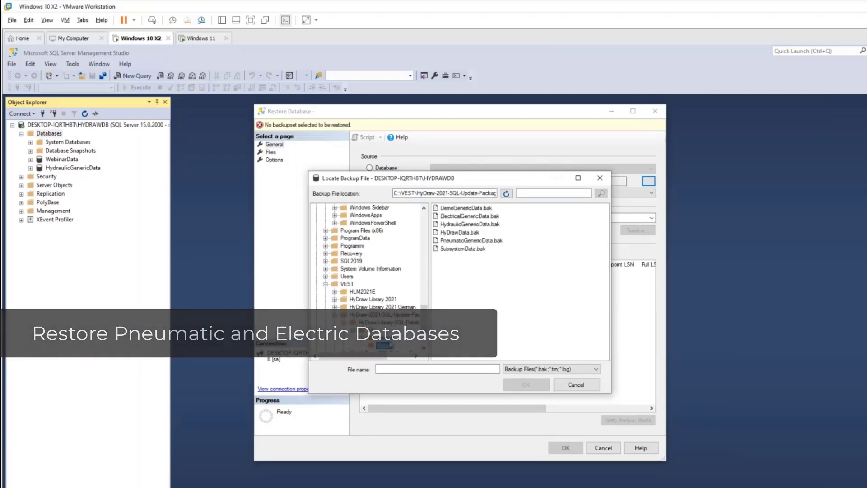
{"action": "left_click", "coordinate": [474, 242]}
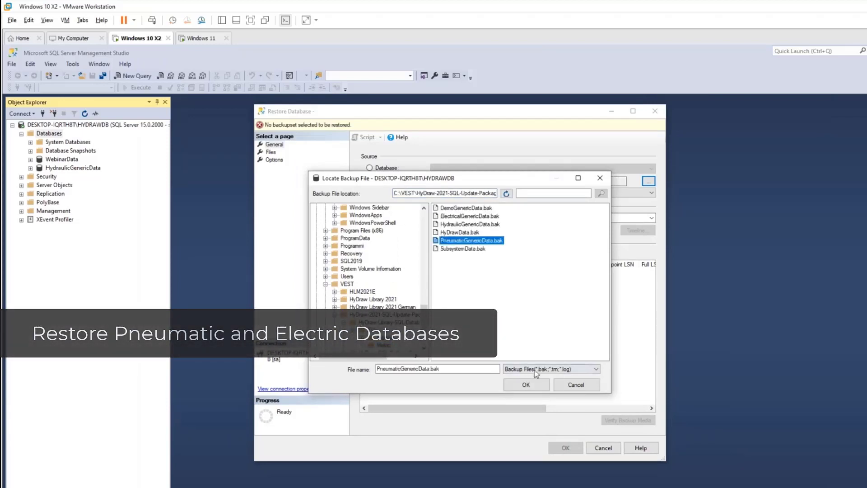
{"action": "left_click", "coordinate": [526, 384]}
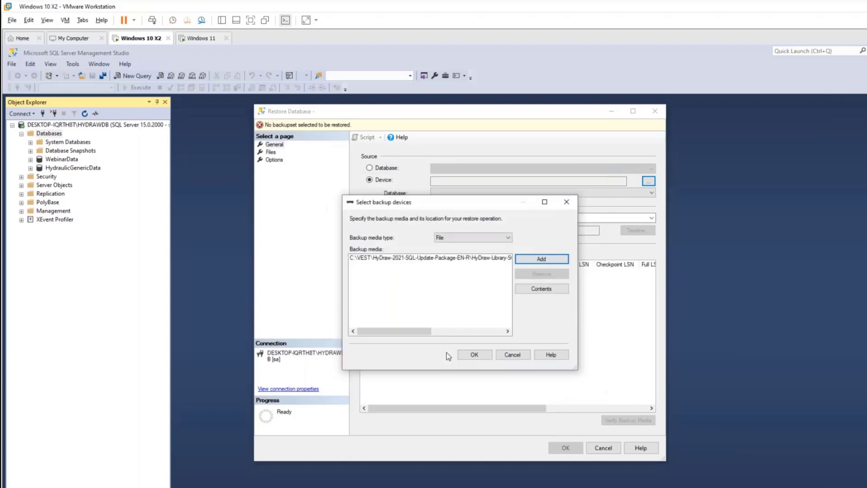
{"action": "left_click", "coordinate": [474, 355]}
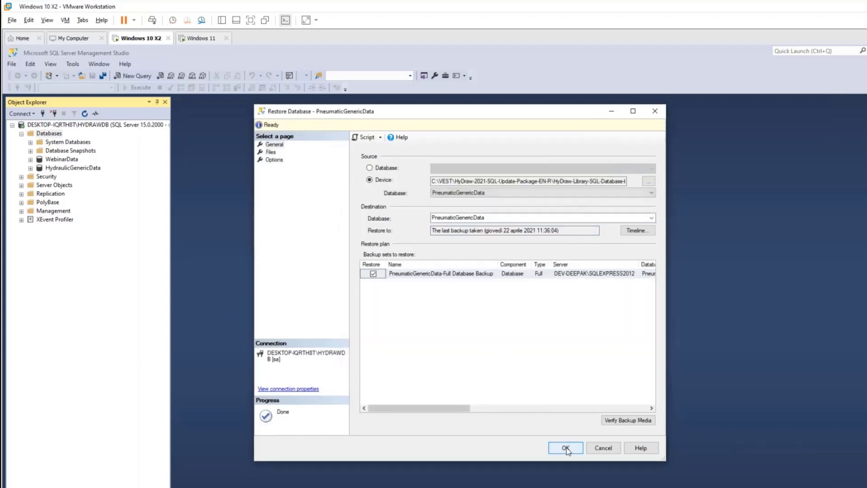
{"action": "left_click", "coordinate": [566, 449]}
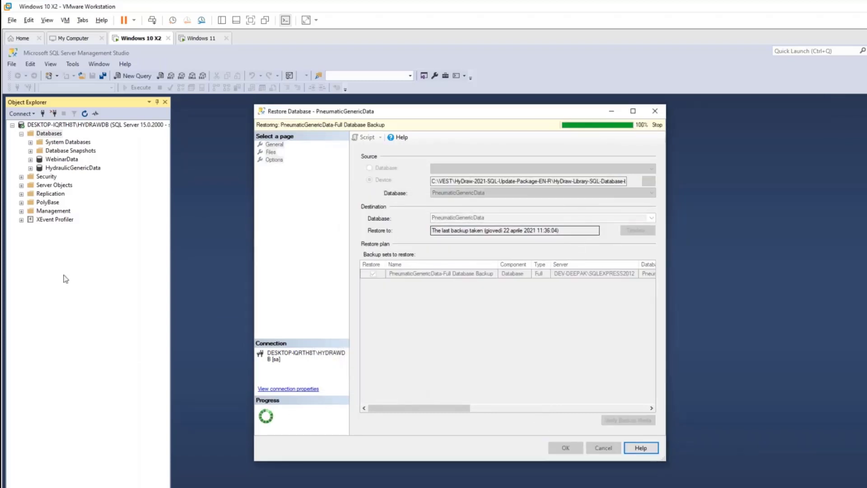
{"action": "left_click", "coordinate": [540, 327]}
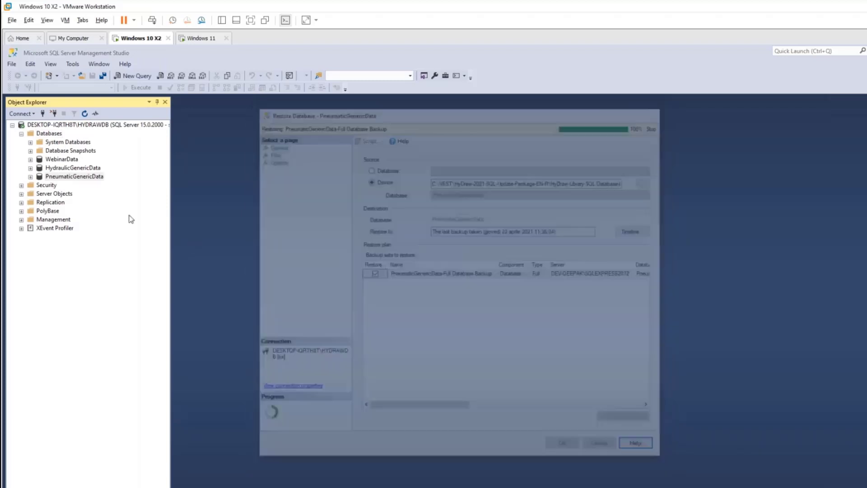
Step: Switch to HyDraw Library Manager and show the Pneumatic Symbols categories
{"action": "left_click", "coordinate": [91, 177]}
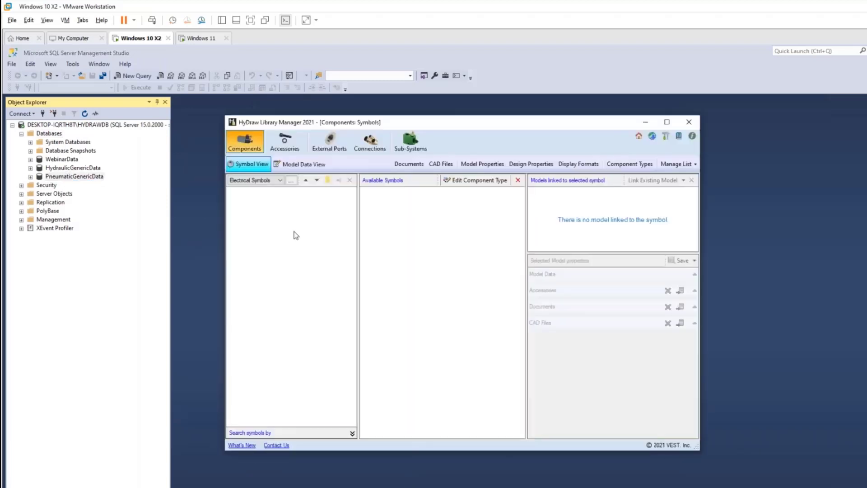
{"action": "left_click", "coordinate": [278, 180]}
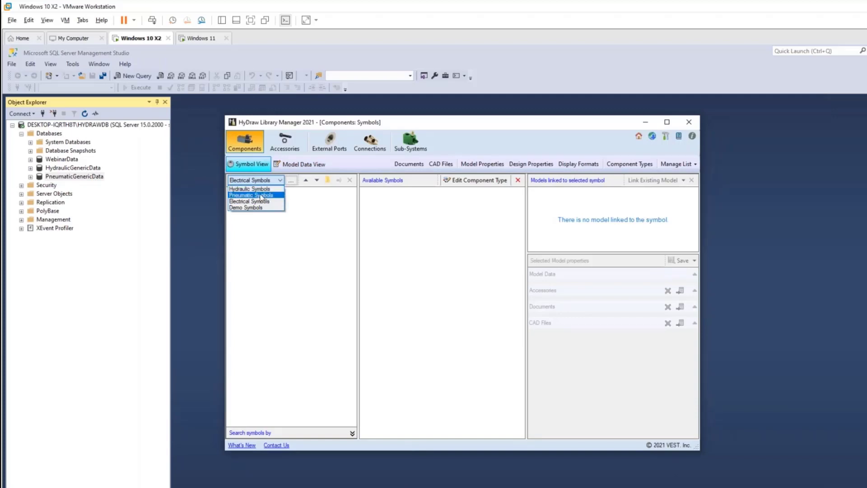
{"action": "left_click", "coordinate": [266, 195]}
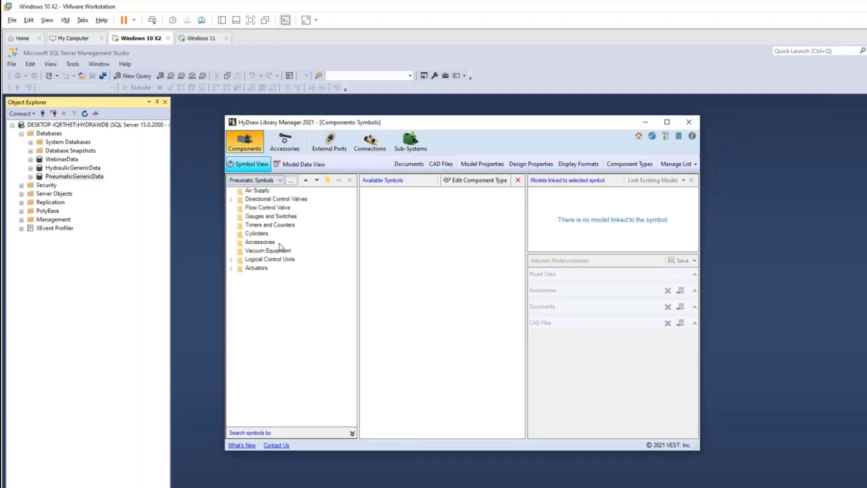
Step: In SQL Server Management Studio, start another database restore on HYDRAWDB from a device and begin adding a backup file
{"action": "right_click", "coordinate": [57, 133]}
{"action": "left_click", "coordinate": [123, 165]}
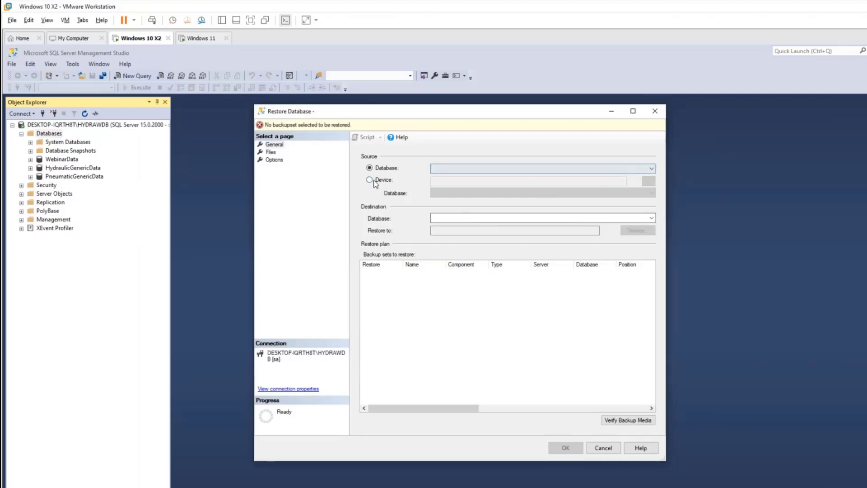
{"action": "left_click", "coordinate": [369, 180]}
{"action": "left_click", "coordinate": [649, 181]}
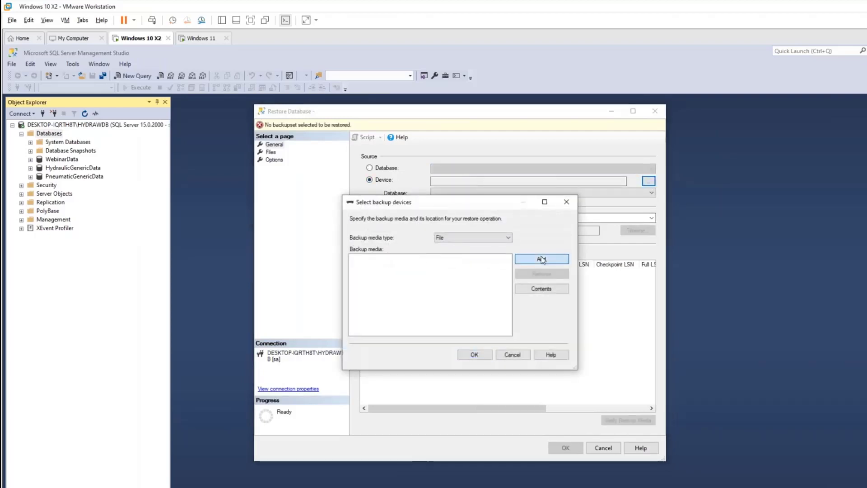
{"action": "left_click", "coordinate": [541, 259]}
Step: Add ElectricalGenericData.bak from the EN Metric folder of the HyDraw 2021 SQL update package in C:\VEST as backup media
{"action": "scroll", "coordinate": [361, 294], "scroll_direction": "down", "scroll_amount": 10}
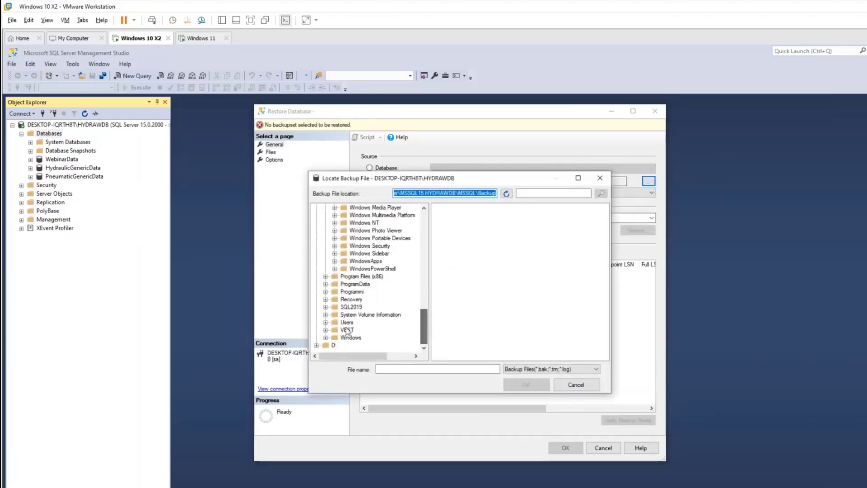
{"action": "left_click", "coordinate": [326, 330]}
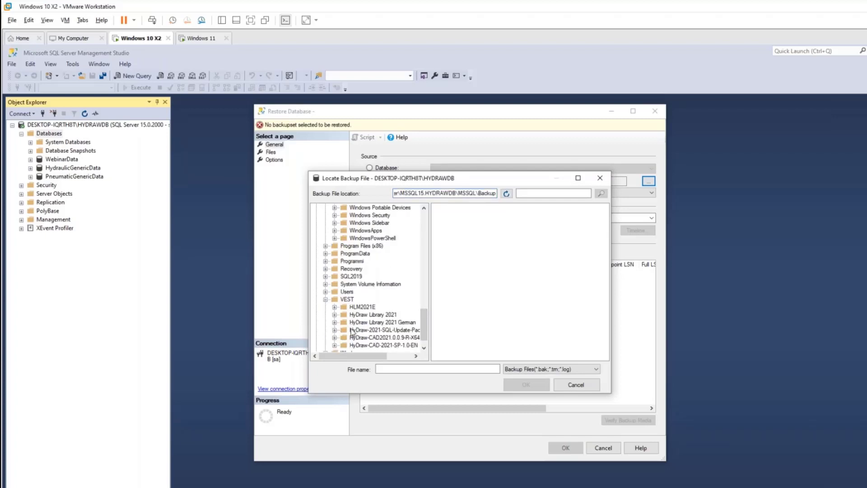
{"action": "left_click", "coordinate": [335, 330]}
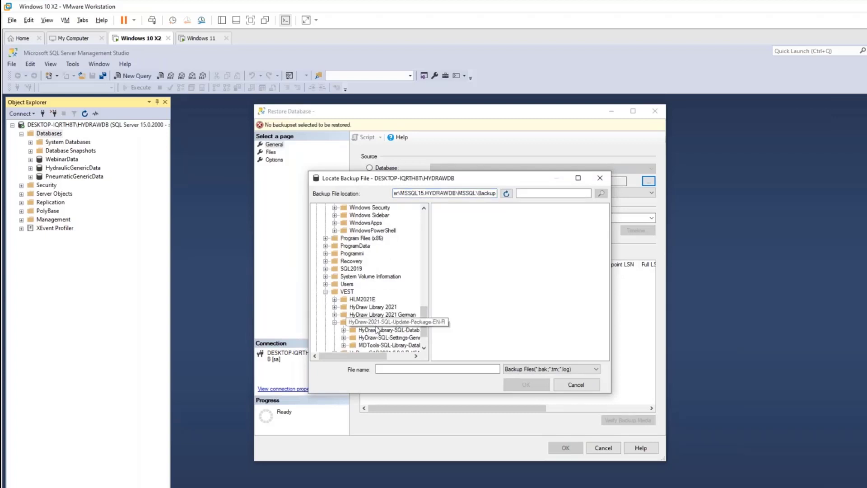
{"action": "left_click", "coordinate": [344, 339]}
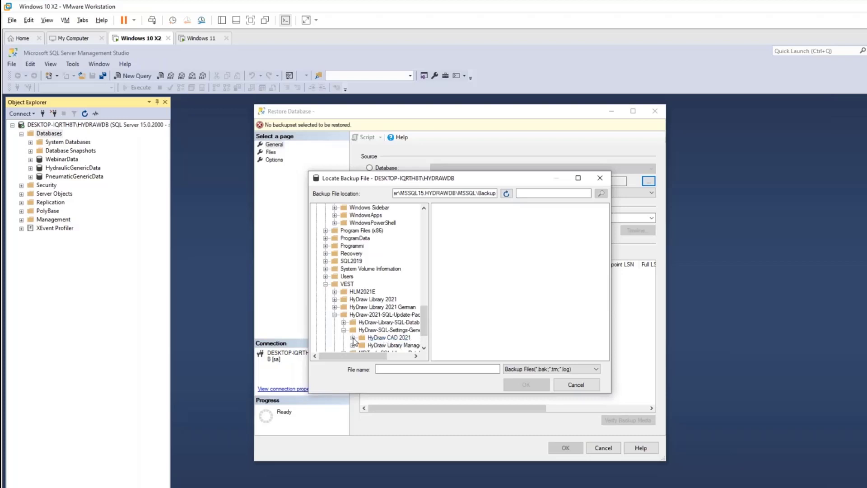
{"action": "left_click", "coordinate": [344, 323]}
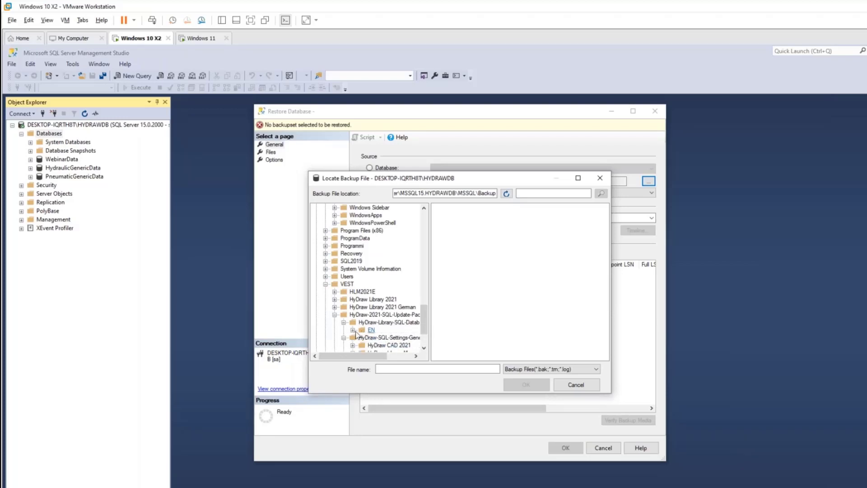
{"action": "left_click", "coordinate": [352, 330]}
{"action": "left_click", "coordinate": [383, 346]}
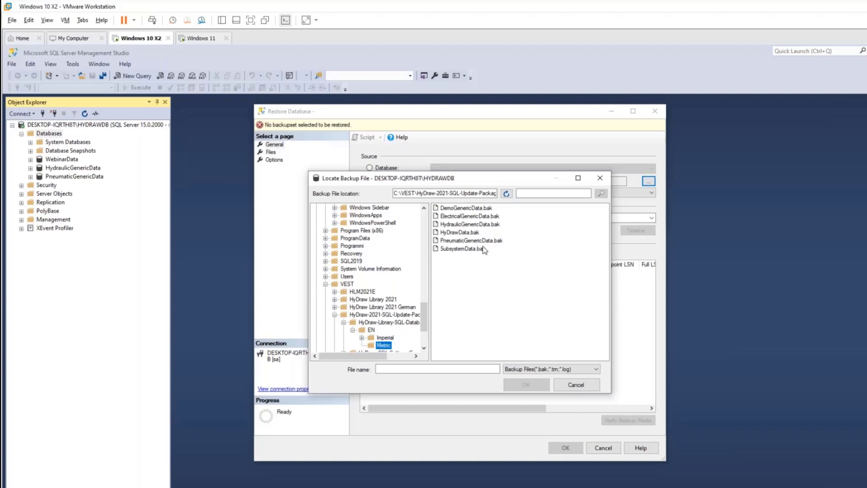
{"action": "left_click", "coordinate": [474, 219]}
{"action": "left_click", "coordinate": [526, 384]}
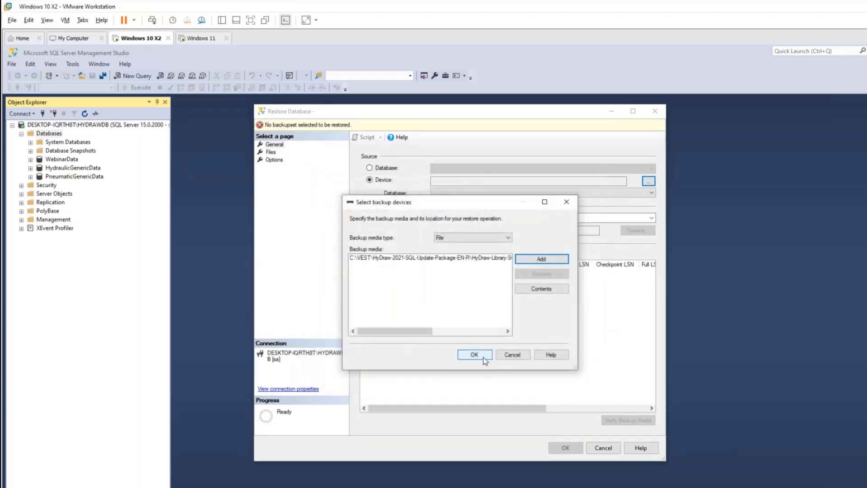
Step: Accept the backup device and restore the ElectricalGenericData database
{"action": "left_click", "coordinate": [483, 356]}
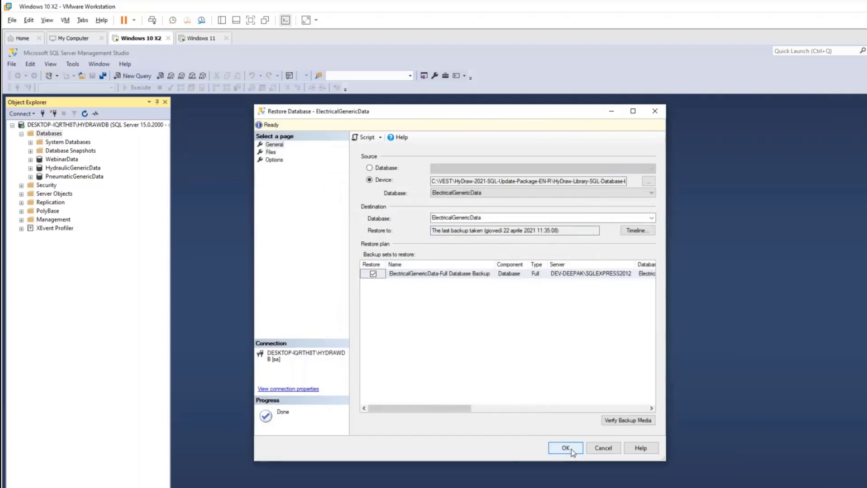
{"action": "left_click", "coordinate": [570, 449]}
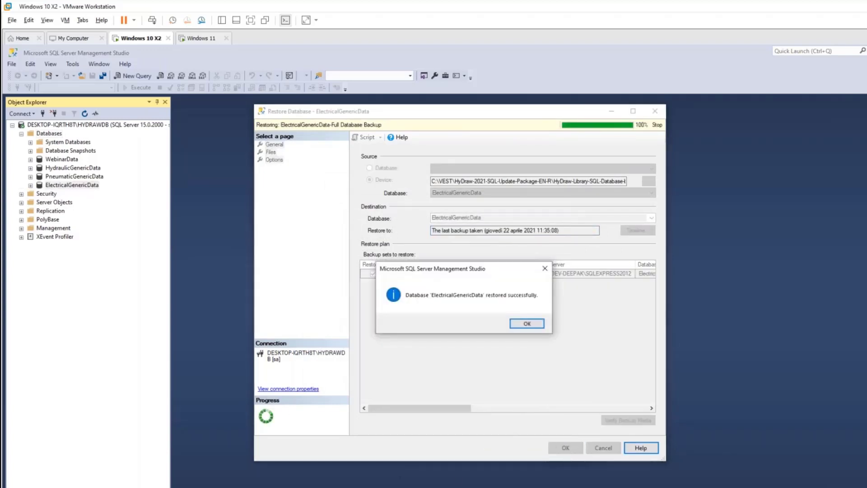
{"action": "left_click", "coordinate": [526, 323]}
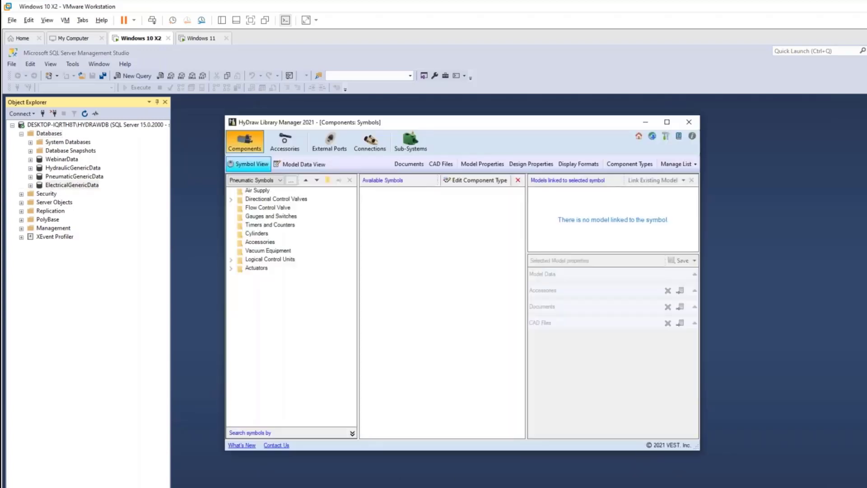
Step: In HyDraw Library Manager, show the Foot Switch symbols under Electrical Symbols and close the program
{"action": "left_click", "coordinate": [280, 179]}
{"action": "left_click", "coordinate": [256, 208]}
{"action": "left_click", "coordinate": [261, 217]}
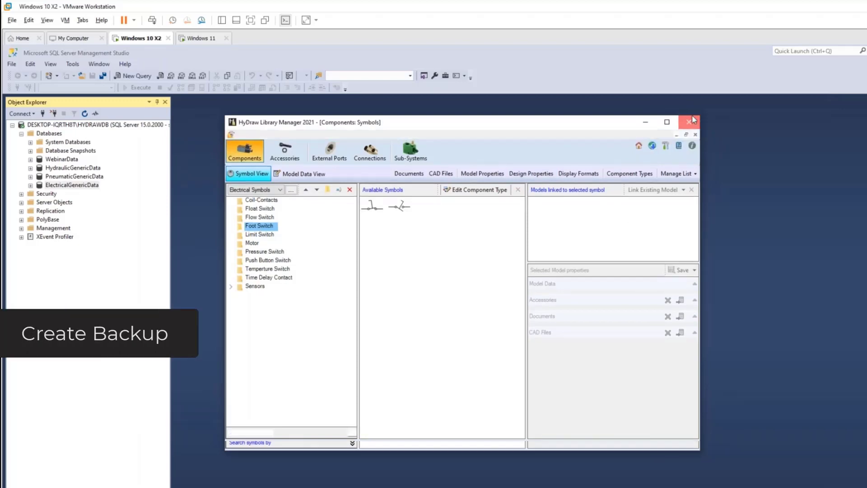
{"action": "left_click", "coordinate": [689, 122]}
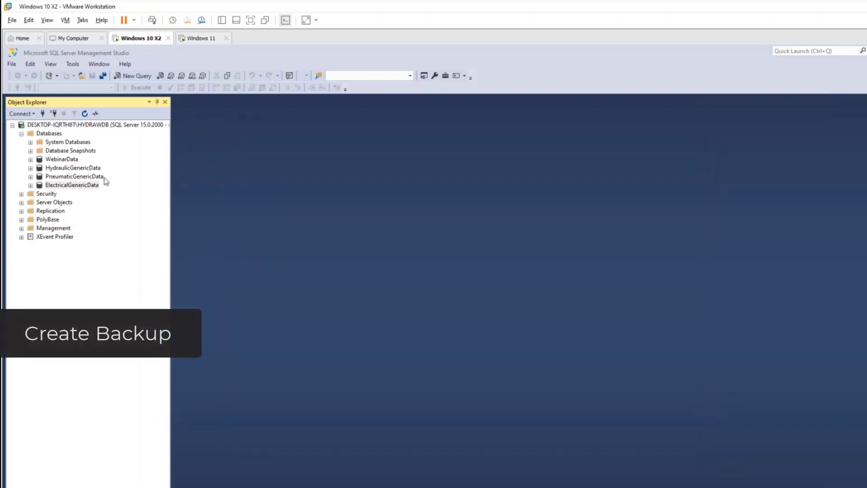
Step: Start a full backup of the WebinarData database and remove its default destination file
{"action": "right_click", "coordinate": [64, 160]}
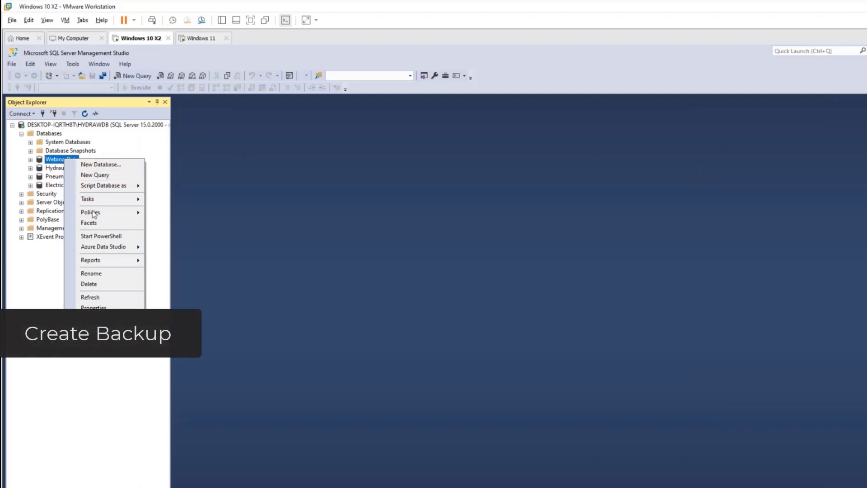
{"action": "mouse_move", "coordinate": [117, 202]}
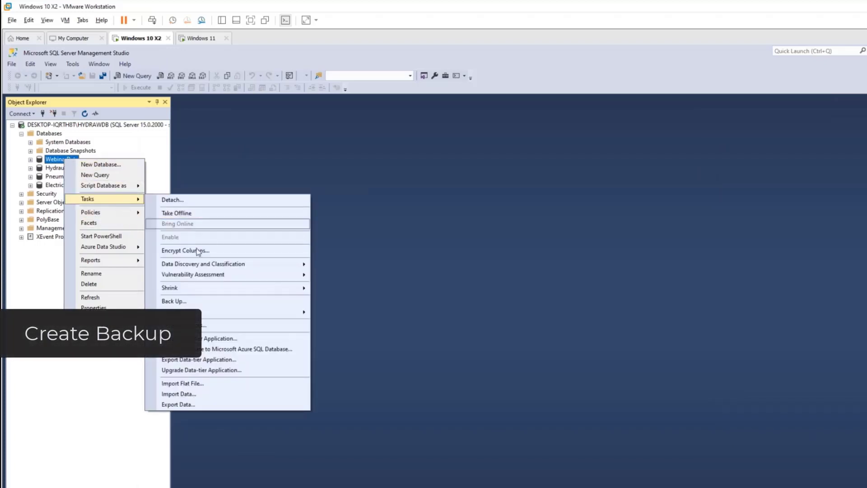
{"action": "left_click", "coordinate": [197, 304]}
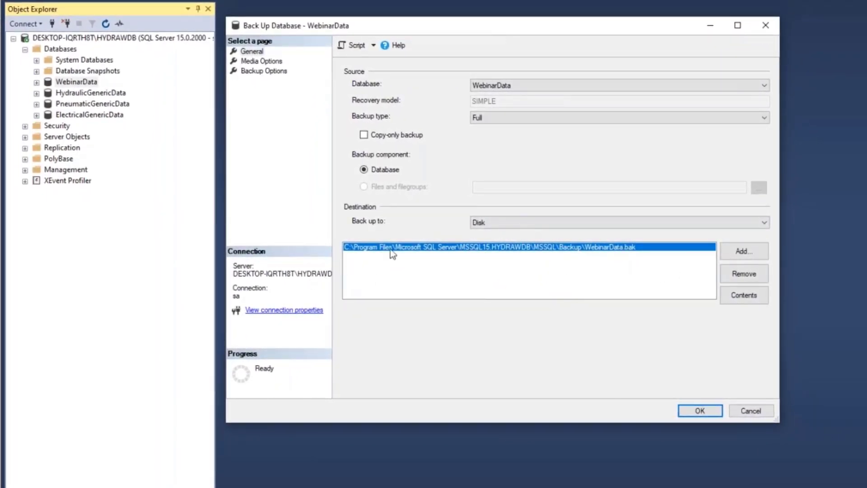
{"action": "left_click", "coordinate": [741, 276]}
Step: Add C:\VEST\DATA.bak as the disk destination and run the WebinarData backup
{"action": "left_click", "coordinate": [749, 244]}
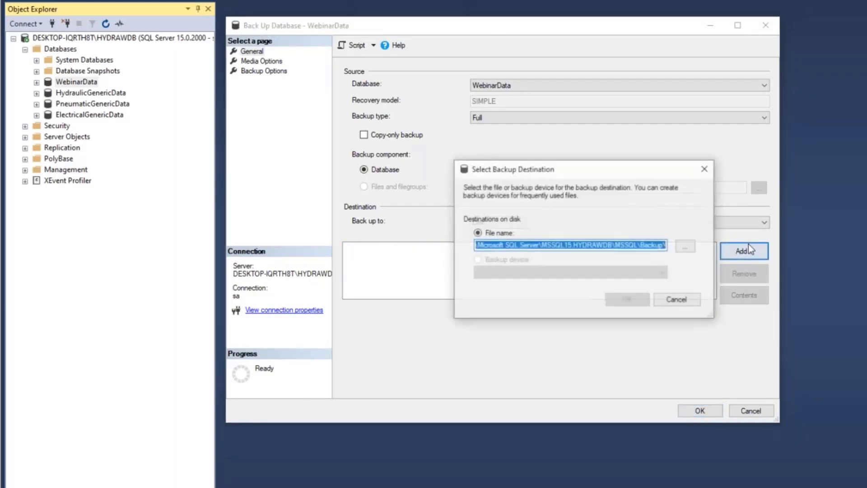
{"action": "left_click", "coordinate": [686, 246]}
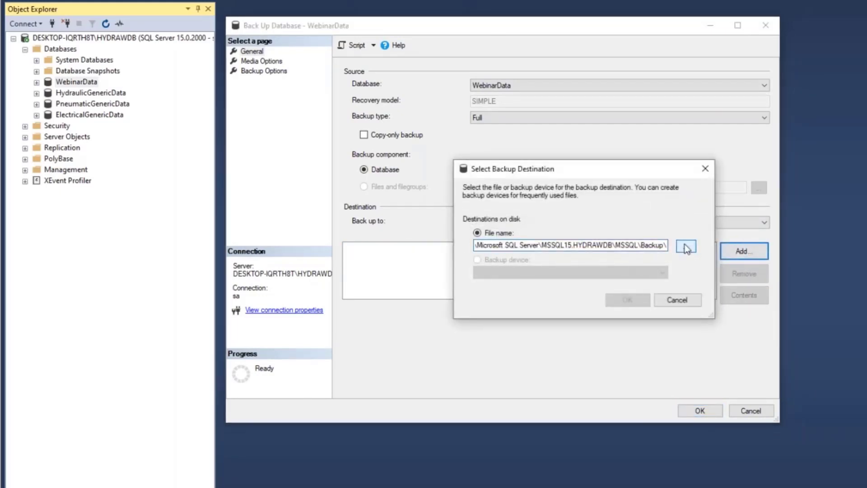
{"action": "scroll", "coordinate": [671, 209], "scroll_direction": "down", "scroll_amount": 10}
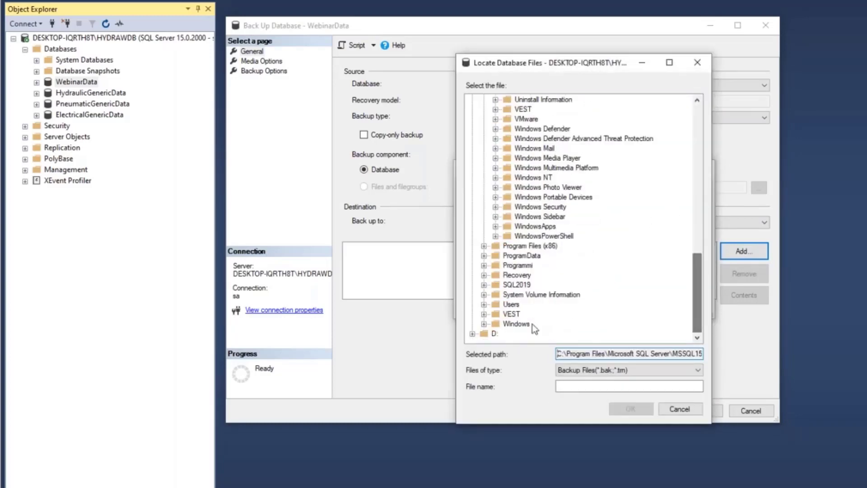
{"action": "left_click", "coordinate": [494, 334]}
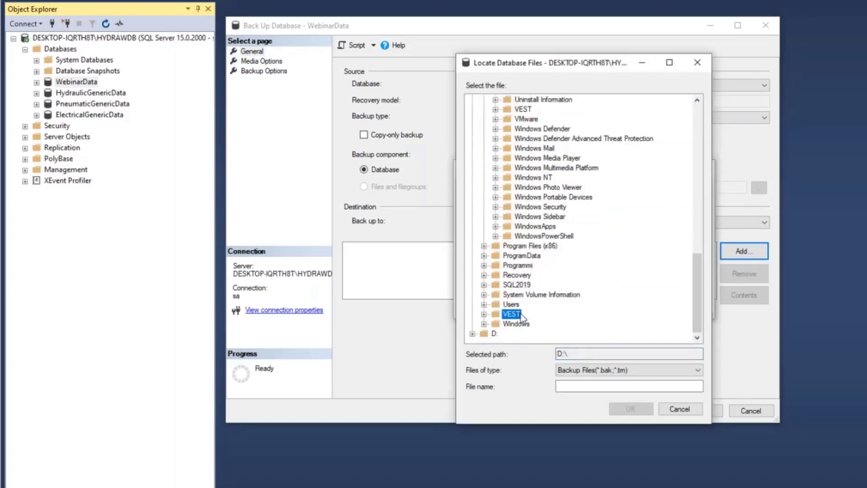
{"action": "left_click", "coordinate": [484, 314]}
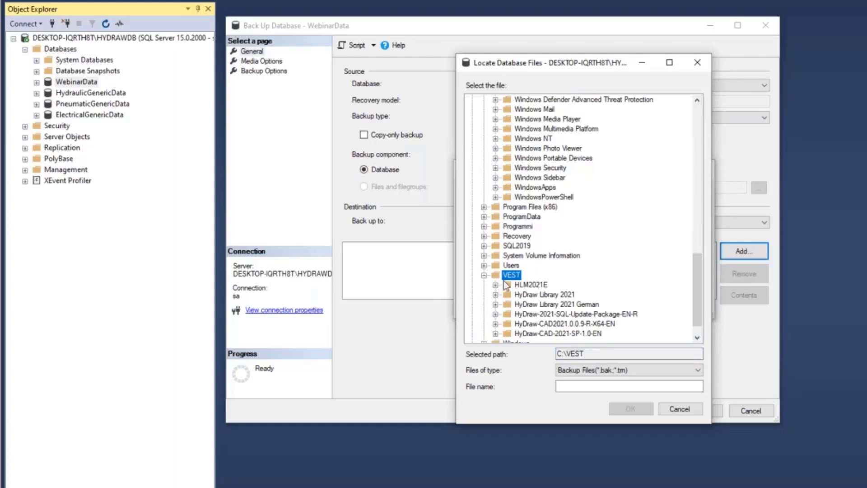
{"action": "left_click", "coordinate": [593, 385]}
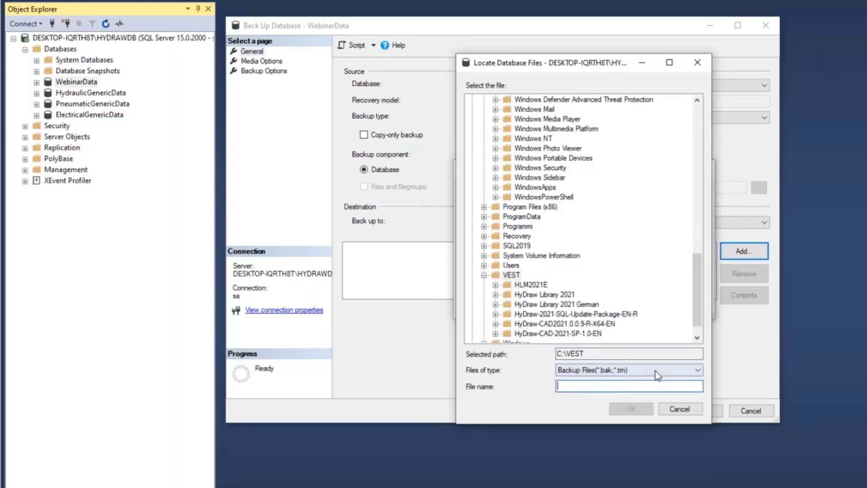
{"action": "type", "text": "DATA.bak"}
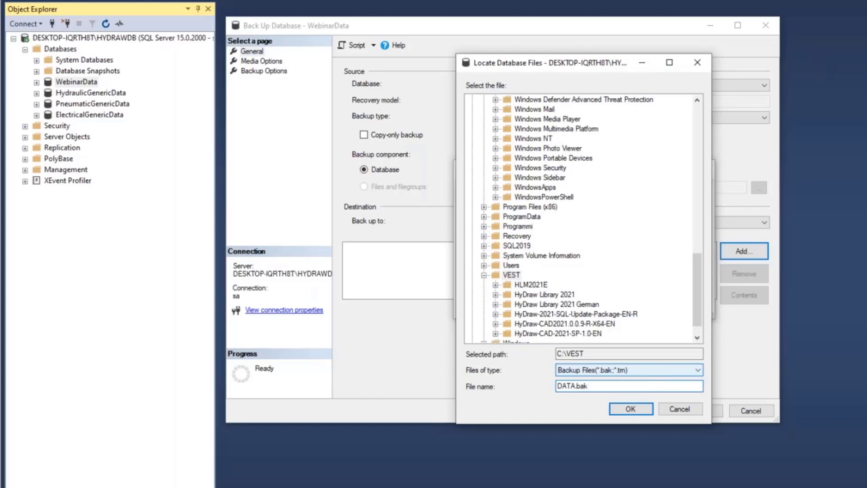
{"action": "left_click", "coordinate": [630, 410]}
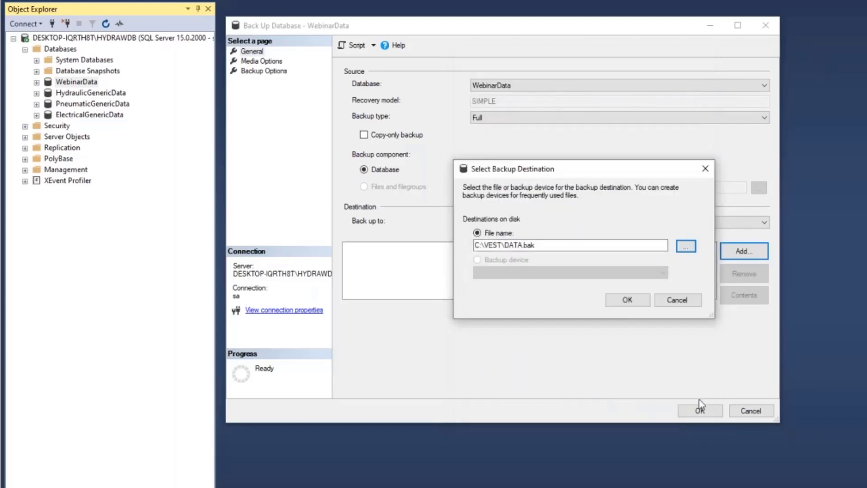
{"action": "left_click", "coordinate": [627, 302]}
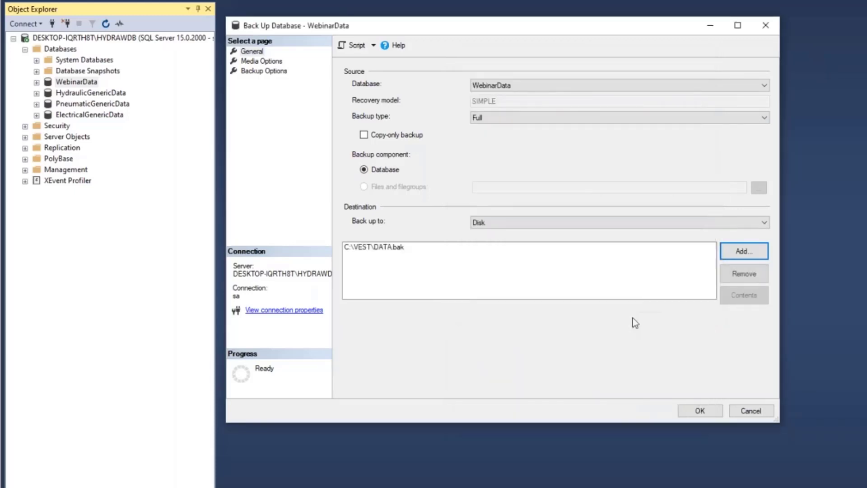
{"action": "left_click", "coordinate": [708, 409]}
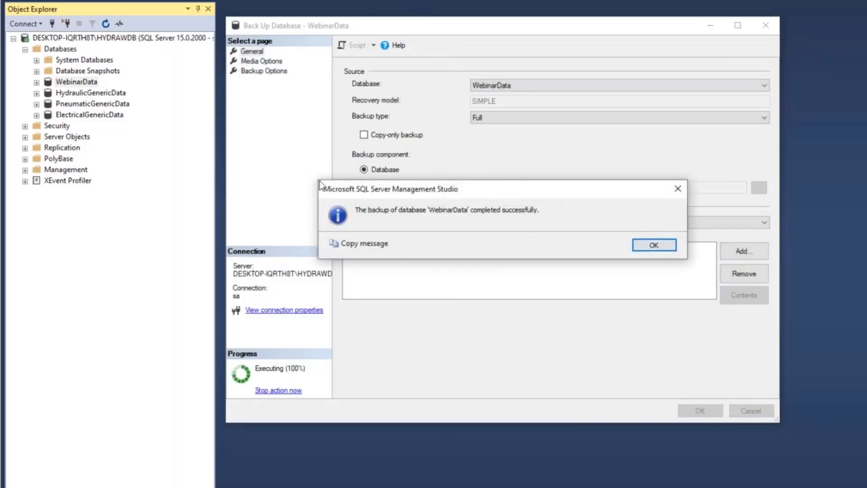
{"action": "left_click", "coordinate": [660, 248]}
Step: Switch to File Explorer and locate the DATA.bak backup file in C:\VEST
{"action": "left_click", "coordinate": [344, 487]}
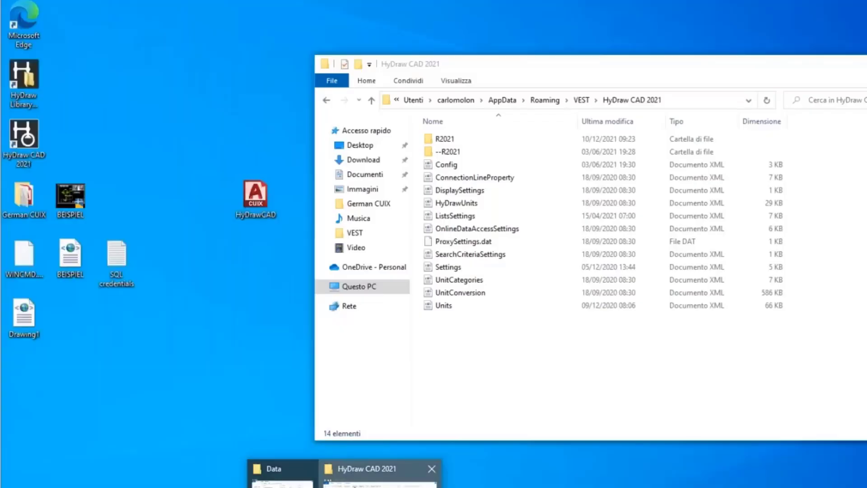
{"action": "left_click", "coordinate": [354, 486]}
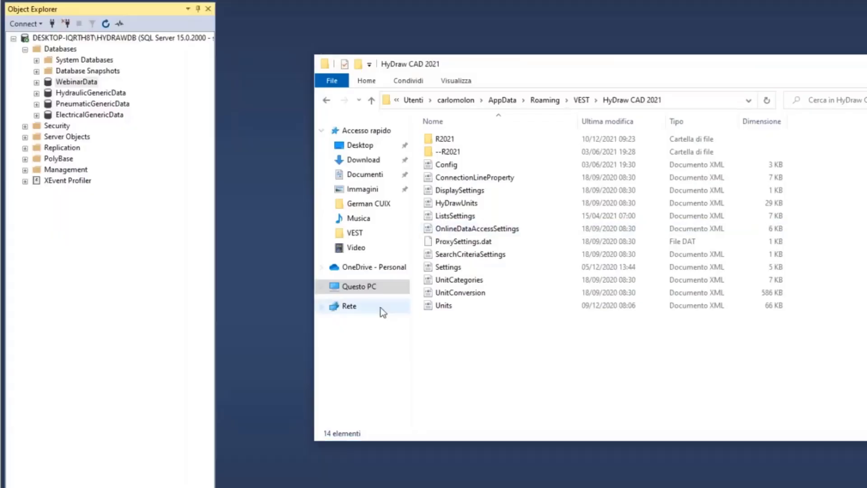
{"action": "left_click", "coordinate": [371, 290]}
{"action": "left_click", "coordinate": [467, 274]}
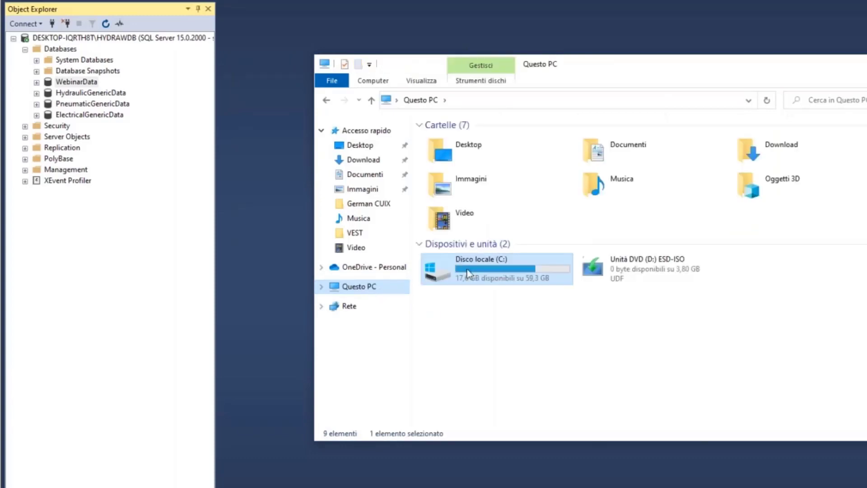
{"action": "double_click", "coordinate": [535, 274]}
{"action": "double_click", "coordinate": [446, 207]}
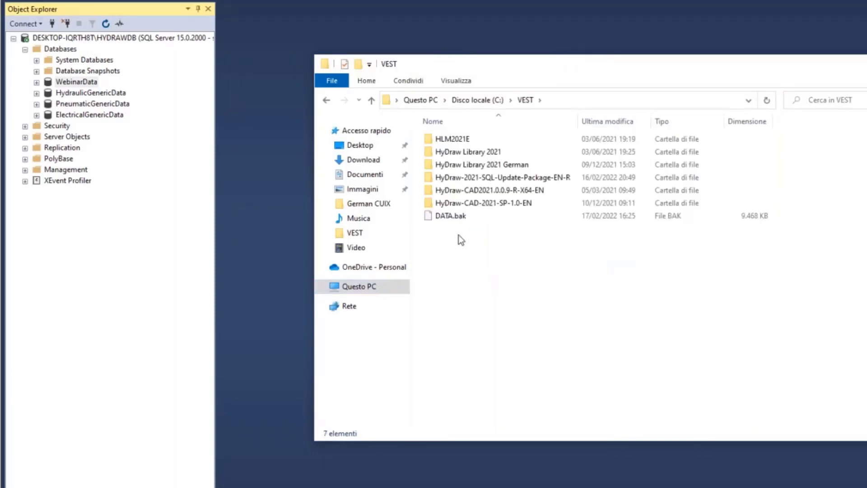
{"action": "left_click", "coordinate": [458, 215]}
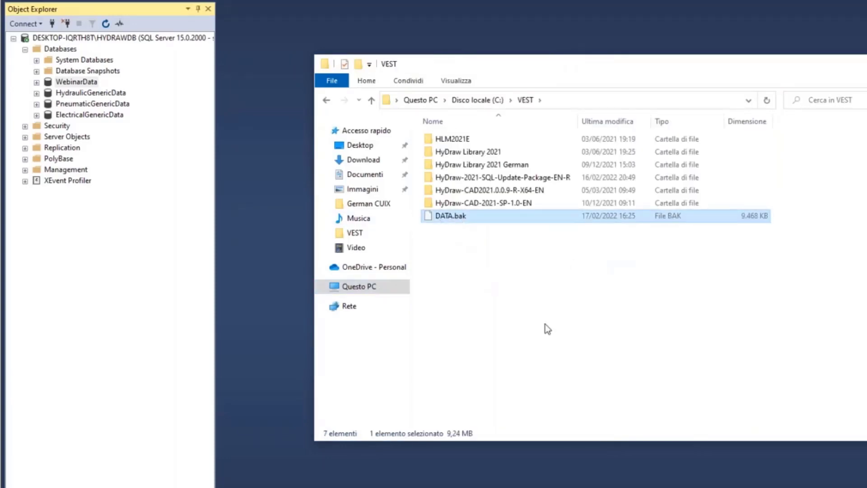
Step: Copy the generated Config file from the HyDraw CAD 2021 folder of HyDraw-SQL-Settings-Generator in the HyDraw-2021-SQL-Update-Package-EN-R folder
{"action": "double_click", "coordinate": [529, 178]}
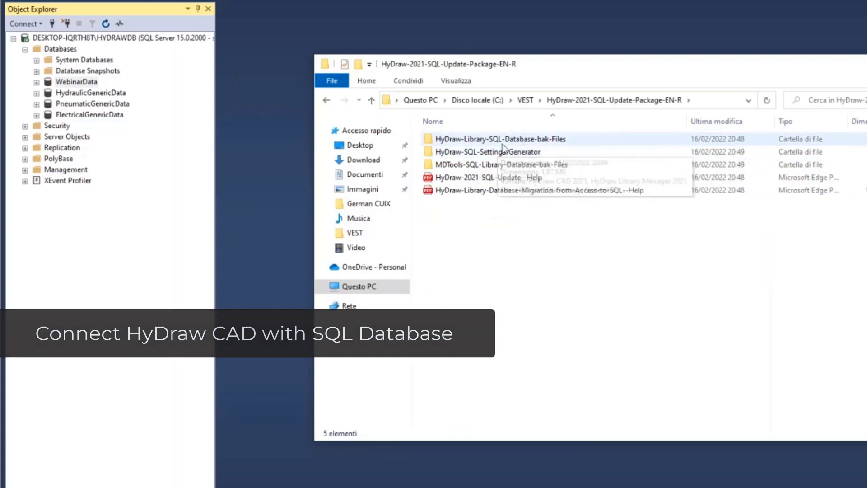
{"action": "double_click", "coordinate": [497, 151]}
{"action": "double_click", "coordinate": [480, 141]}
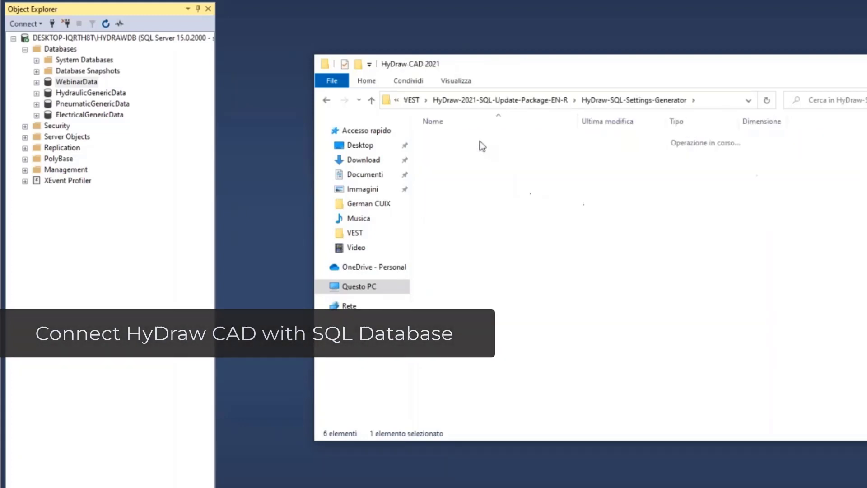
{"action": "left_click", "coordinate": [454, 142]}
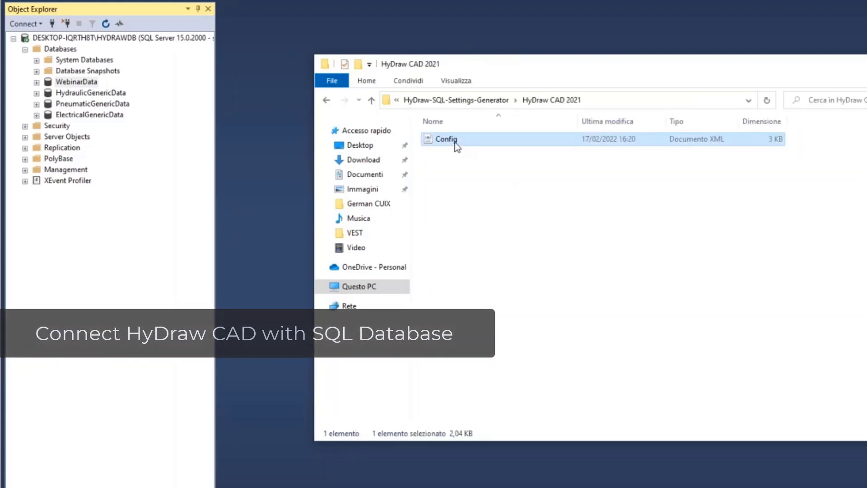
Step: Go to the folder C:\ProgramData\VEST\HyDraw CAD 2021
{"action": "left_click", "coordinate": [356, 287]}
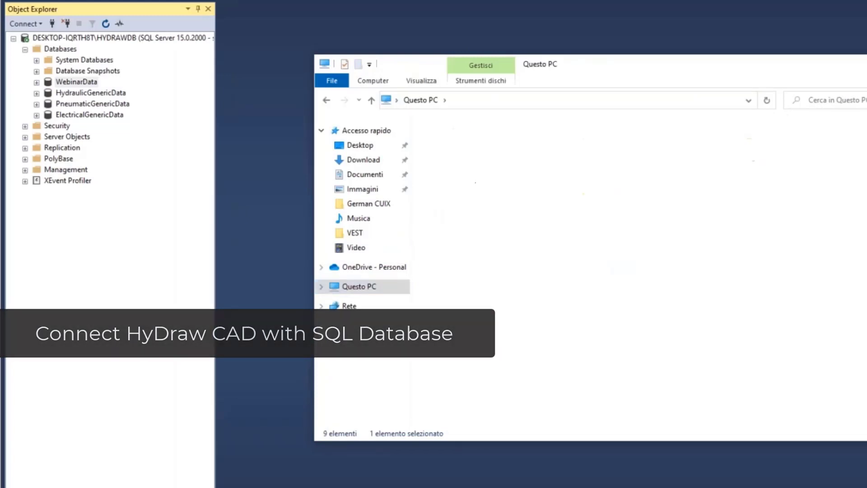
{"action": "double_click", "coordinate": [481, 268]}
{"action": "left_click", "coordinate": [571, 101]}
{"action": "left_click", "coordinate": [585, 98]}
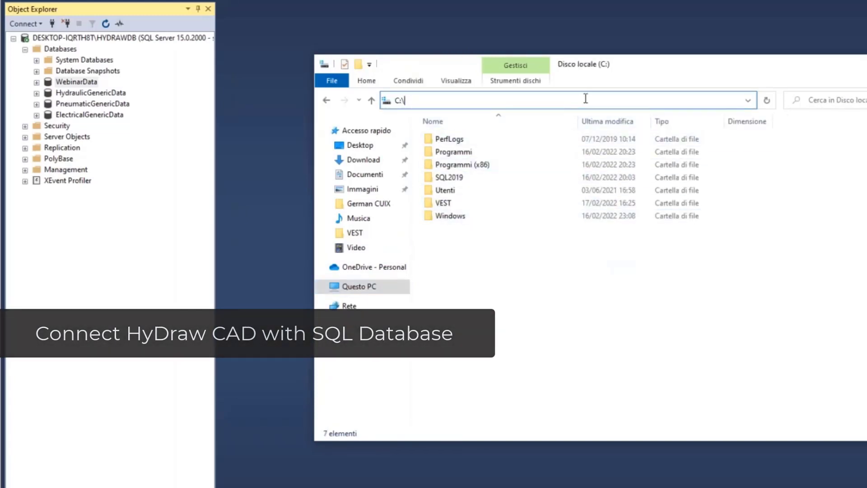
{"action": "type", "text": "programdata\\"}
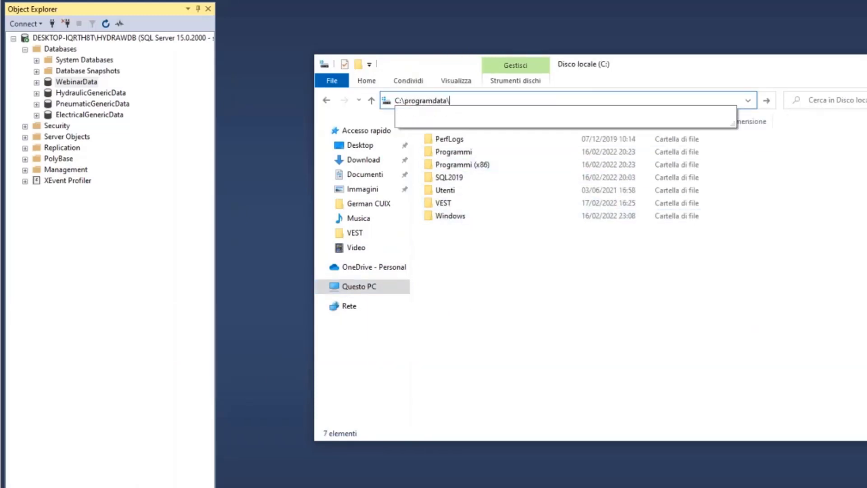
{"action": "type", "text": "vest"}
{"action": "key", "text": "Return"}
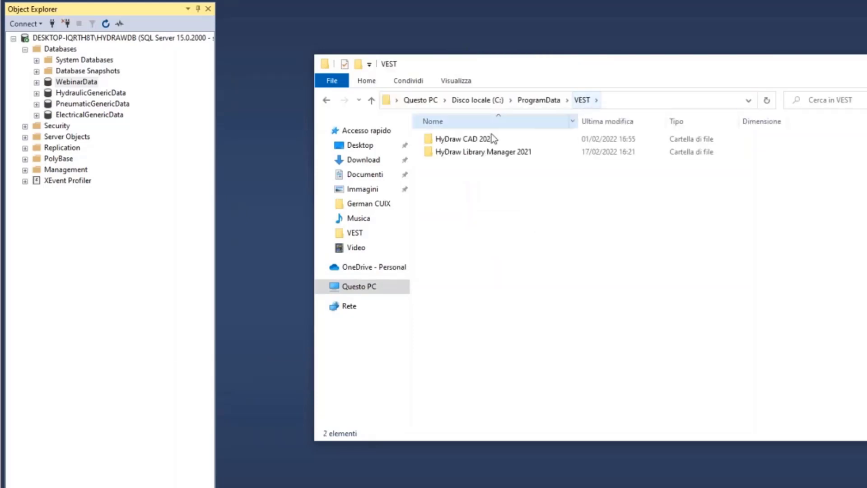
{"action": "double_click", "coordinate": [480, 139]}
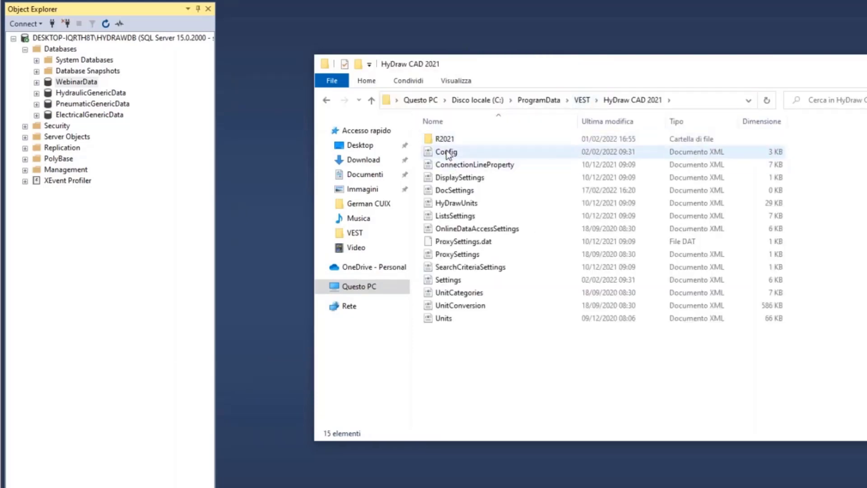
Step: Rename the existing Config file in the HyDraw CAD 2021 folder as ConfigACCESS
{"action": "left_click", "coordinate": [448, 154]}
{"action": "key", "text": "F2"}
{"action": "key", "text": "End"}
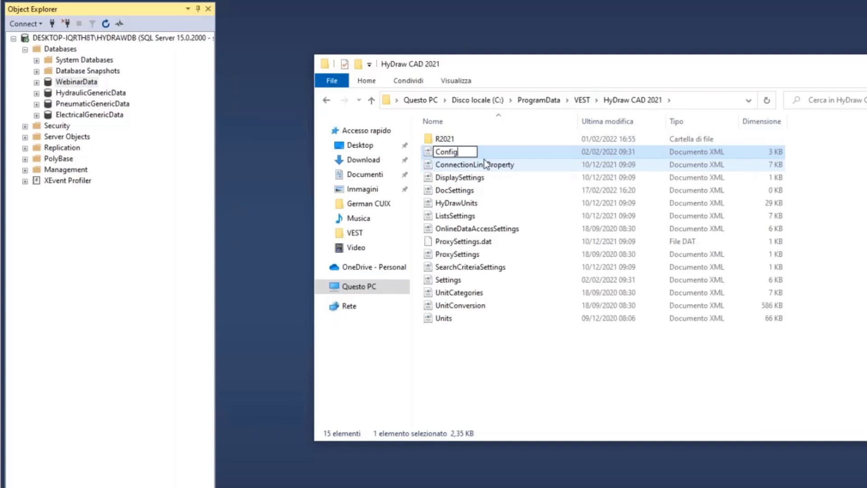
{"action": "type", "text": "ACCESS"}
{"action": "key", "text": "Return"}
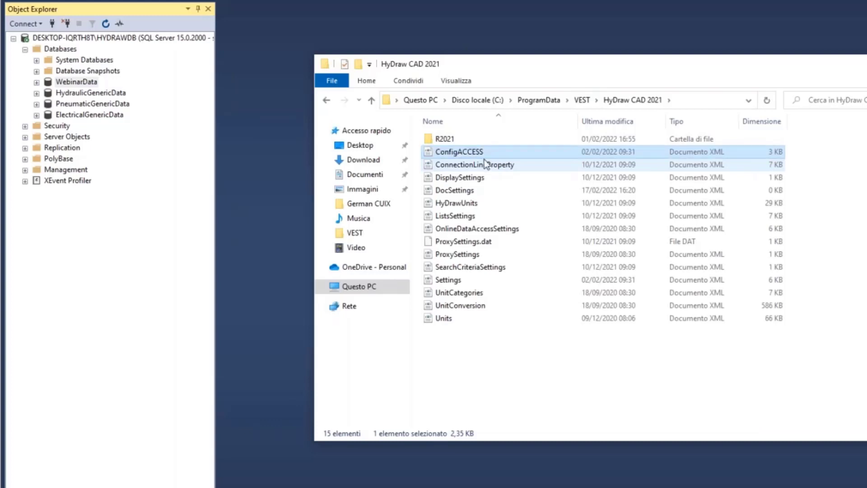
Step: Paste the copied Config file into the HyDraw CAD 2021 folder and open it
{"action": "left_click", "coordinate": [463, 372]}
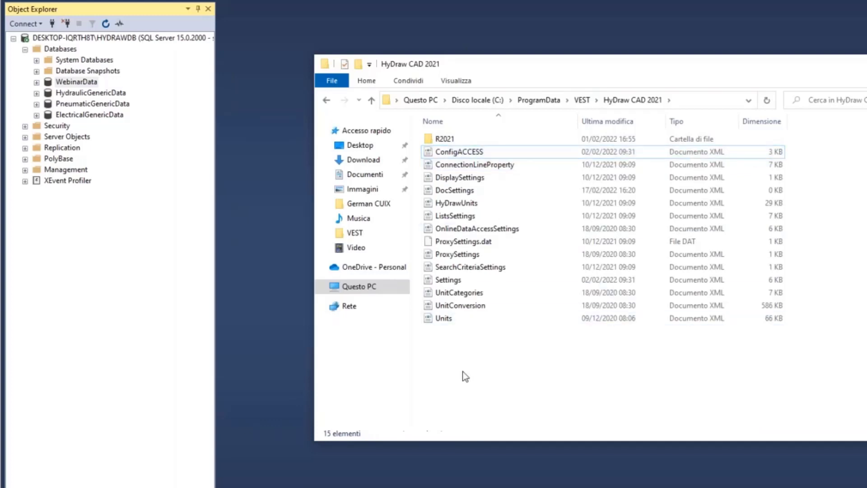
{"action": "key", "text": "ctrl+v"}
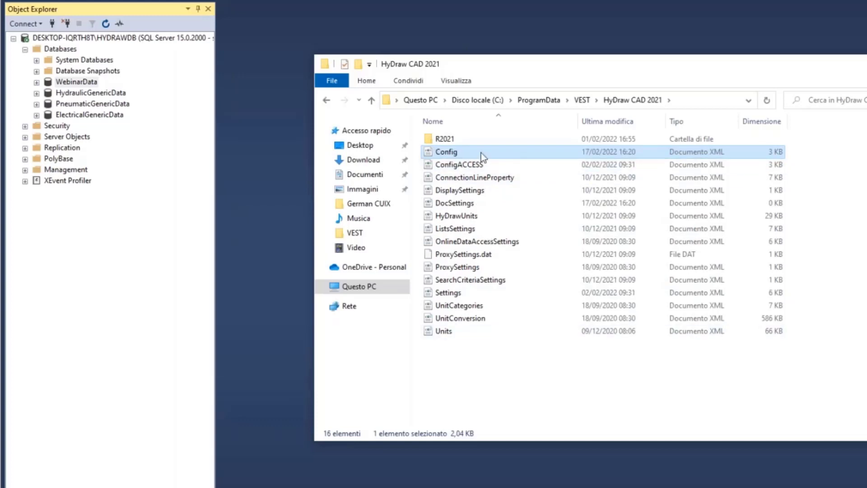
{"action": "double_click", "coordinate": [447, 151]}
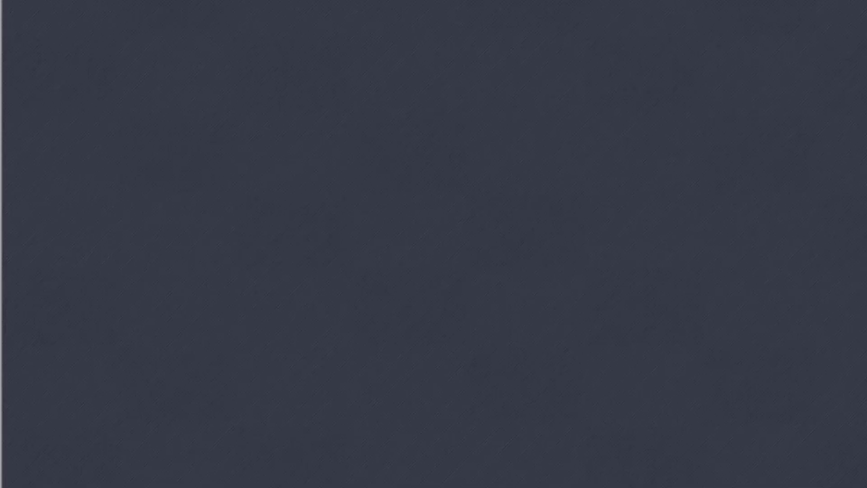
Step: Authorize HyDraw CAD 2021 with a network license from server P52MC on port 8087 and close the authorization dialog
{"action": "left_click", "coordinate": [230, 159]}
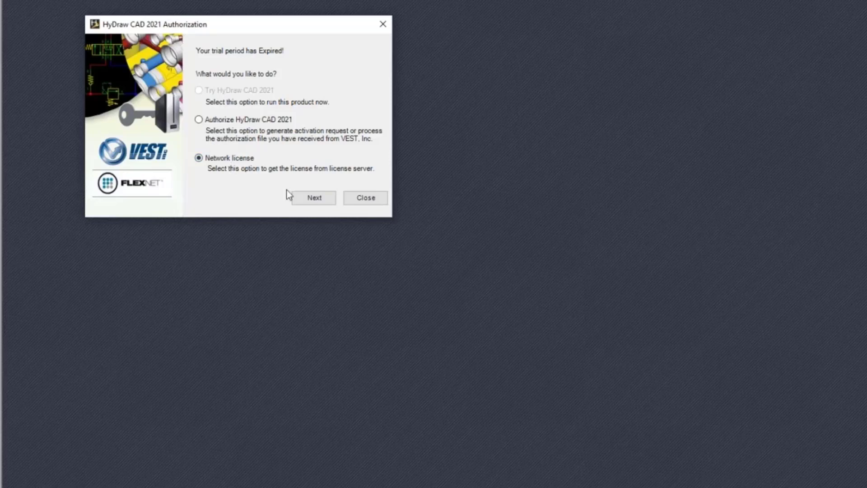
{"action": "left_click", "coordinate": [314, 199]}
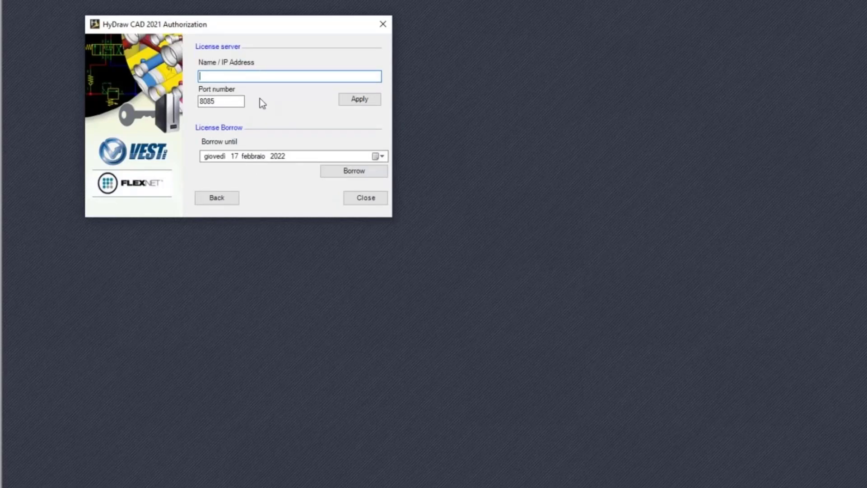
{"action": "type", "text": "pm"}
{"action": "type", "text": "2MC"}
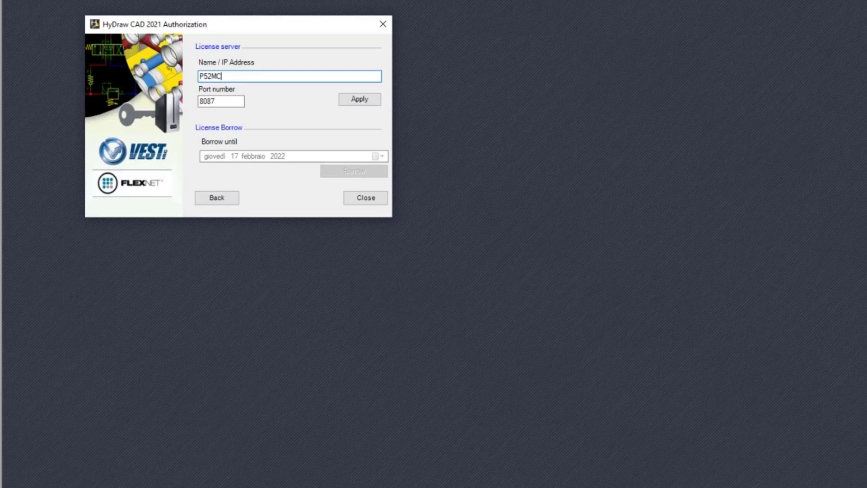
{"action": "left_click", "coordinate": [363, 97]}
{"action": "left_click", "coordinate": [368, 199]}
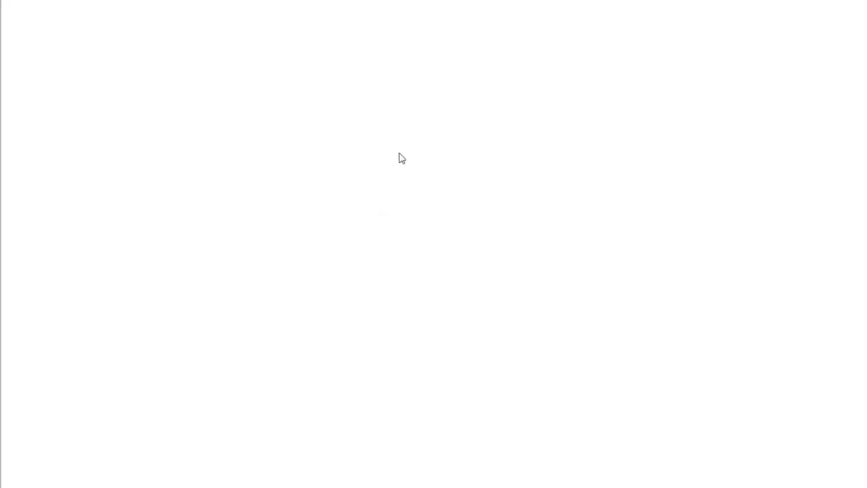
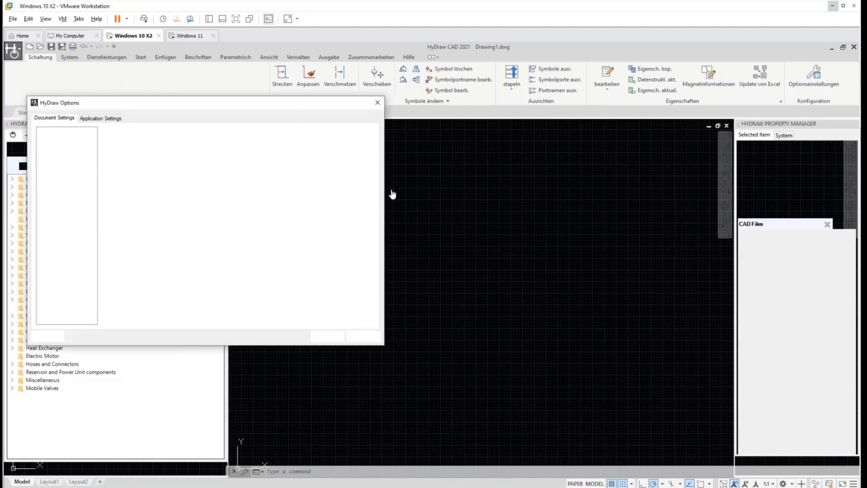
Step: Examine the SQL Server, Symbols and Sub-Systems library paths in the HyDraw application settings and leave the options without changes
{"action": "left_click", "coordinate": [110, 119]}
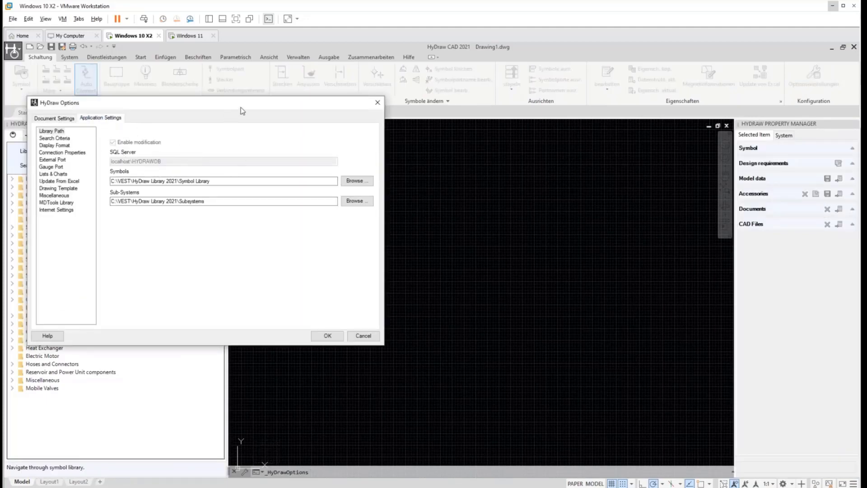
{"action": "left_click_drag", "start_coordinate": [253, 108], "coordinate": [495, 118]}
{"action": "left_click_drag", "start_coordinate": [459, 192], "coordinate": [359, 195]}
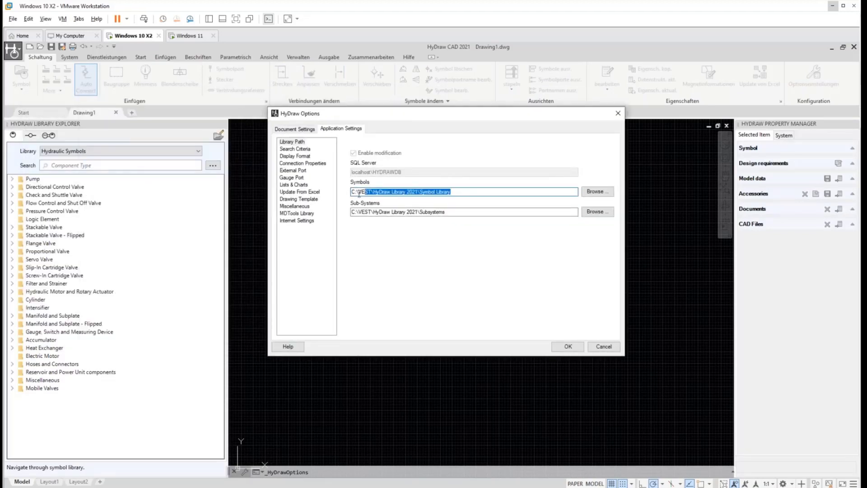
{"action": "left_click_drag", "start_coordinate": [467, 212], "coordinate": [352, 213]}
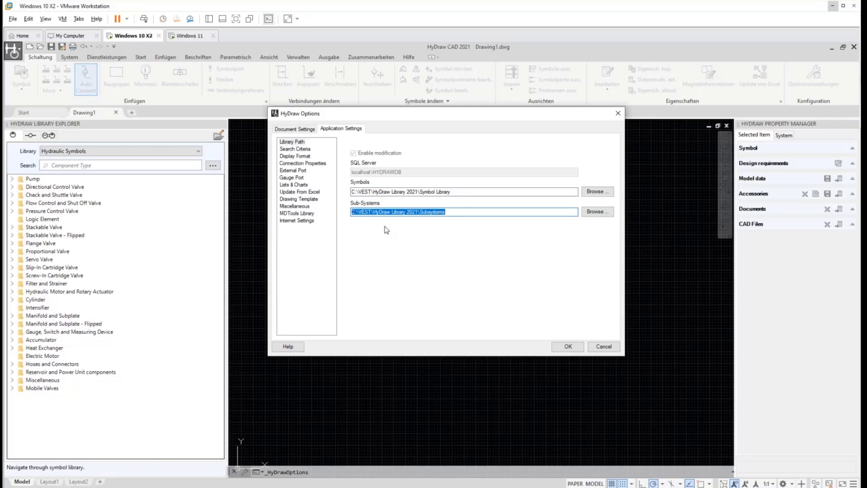
{"action": "left_click", "coordinate": [604, 346]}
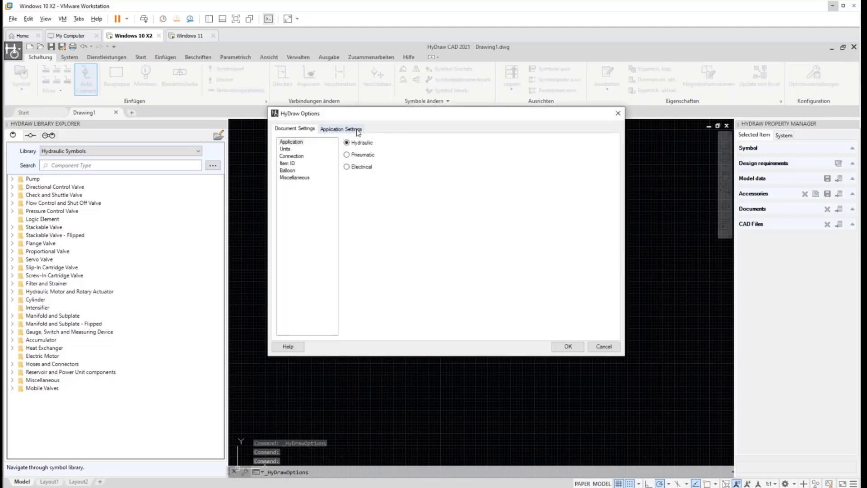
{"action": "left_click", "coordinate": [358, 131]}
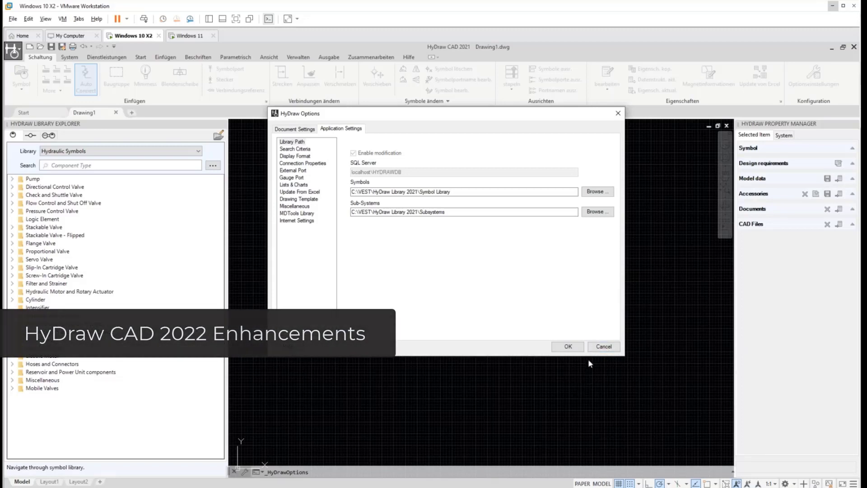
{"action": "left_click", "coordinate": [605, 347]}
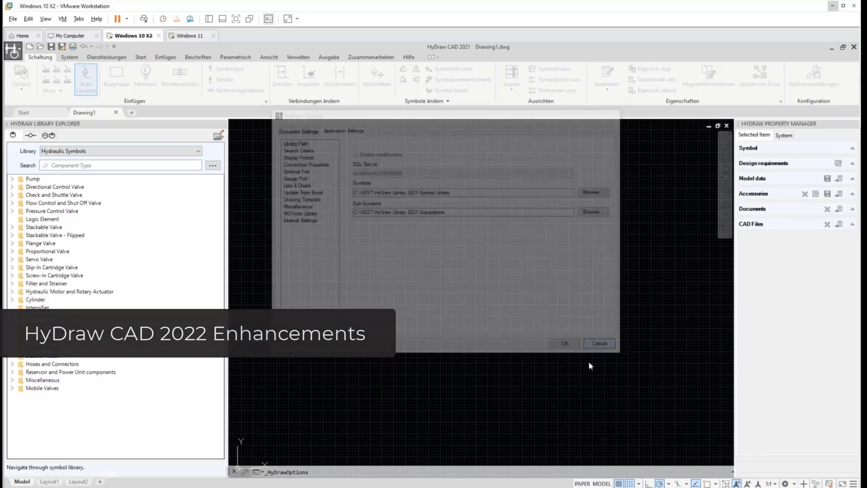
Step: Switch to File Explorer and open the HyDraw-2021-SQL-Update-Package-EN-R folder in C:\VEST
{"action": "mouse_move", "coordinate": [270, 475]}
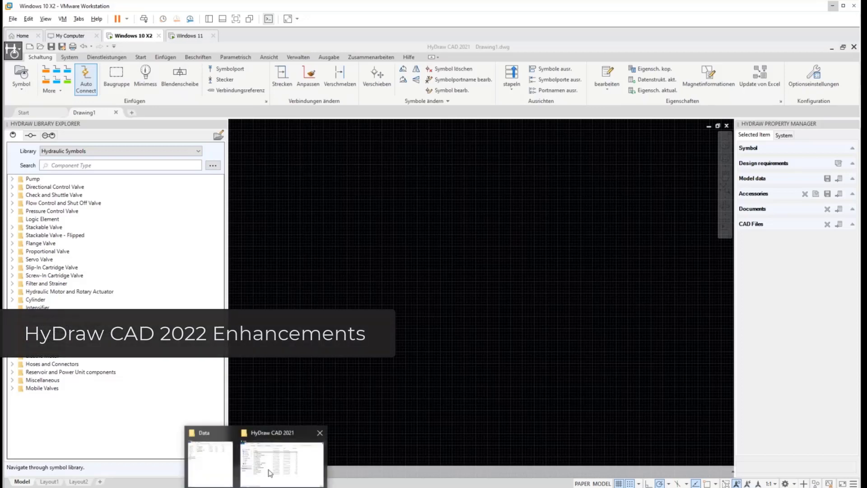
{"action": "left_click", "coordinate": [212, 456]}
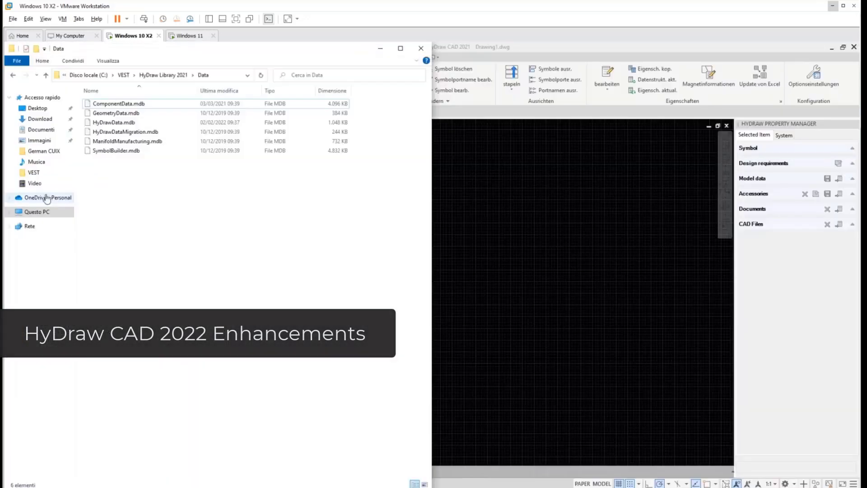
{"action": "left_click", "coordinate": [68, 213]}
{"action": "left_click", "coordinate": [140, 200]}
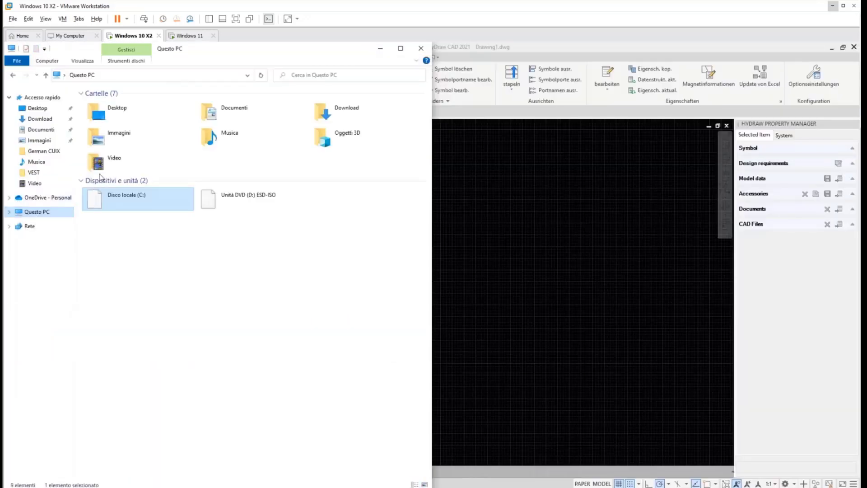
{"action": "double_click", "coordinate": [141, 200]}
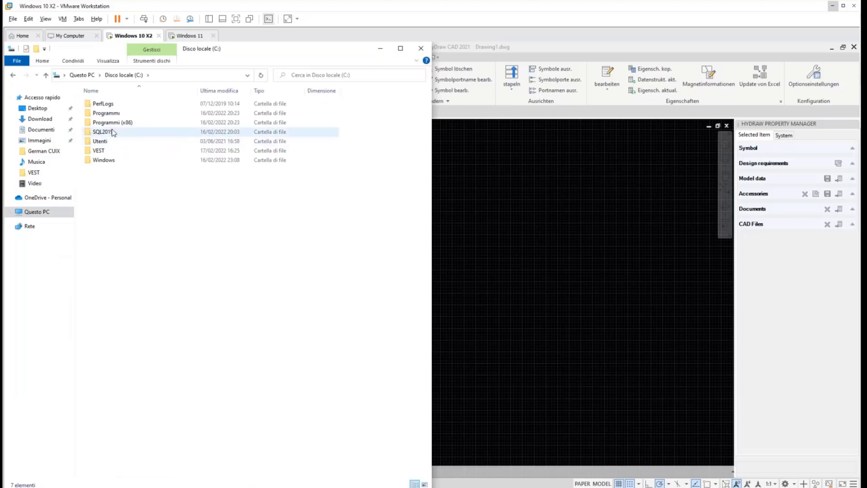
{"action": "double_click", "coordinate": [102, 154]}
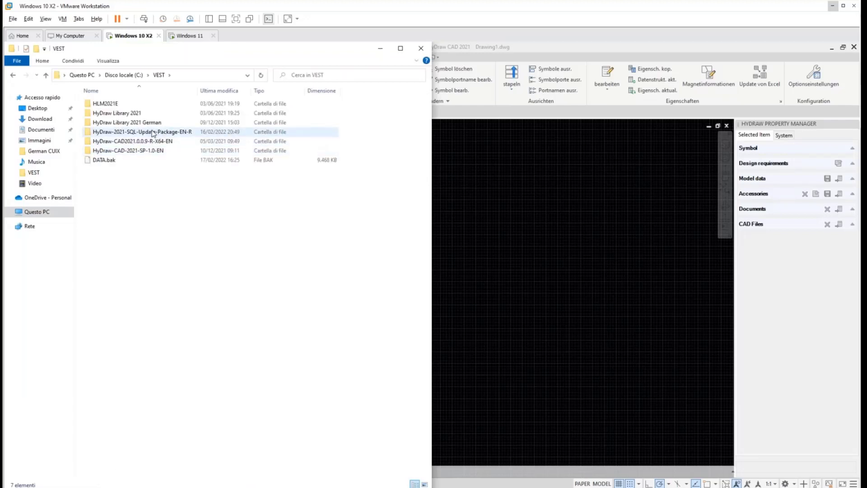
{"action": "double_click", "coordinate": [153, 132]}
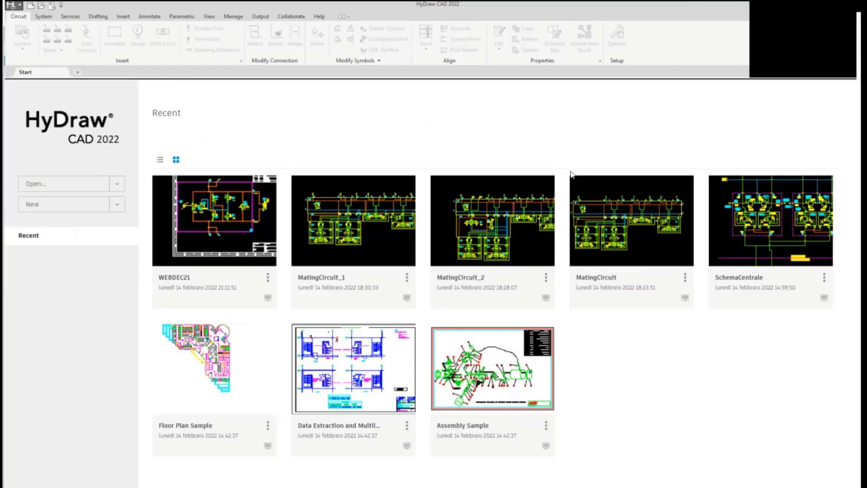
Step: Start a new drawing in HyDraw CAD 2022 and show the library path application settings in HyDraw Options
{"action": "left_click", "coordinate": [65, 201]}
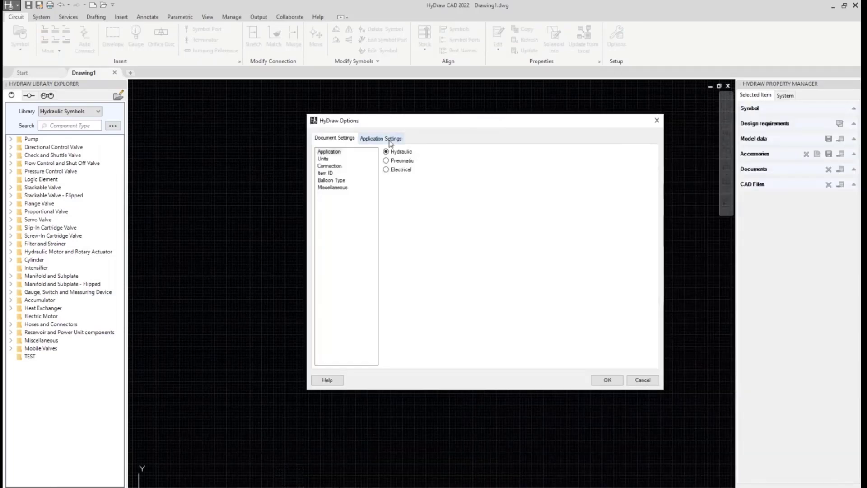
{"action": "left_click", "coordinate": [391, 141]}
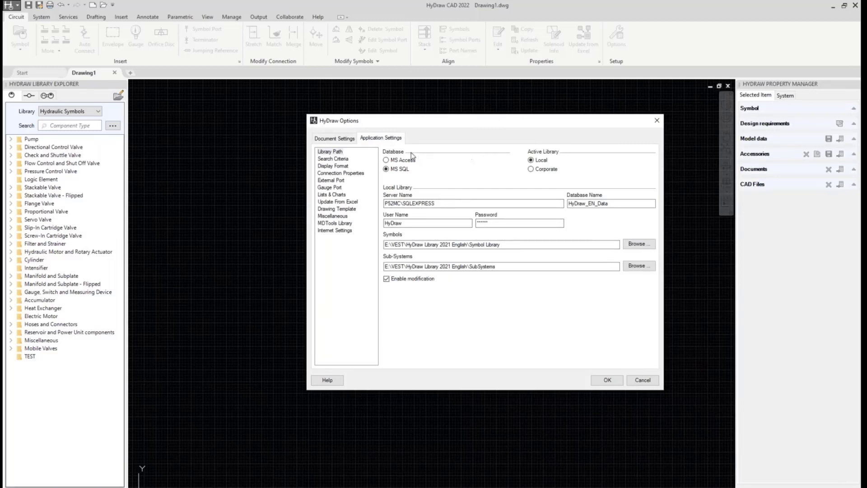
Step: Compare the library path fields for the MS Access and MS SQL databases and for the Corporate active library
{"action": "left_click", "coordinate": [393, 160]}
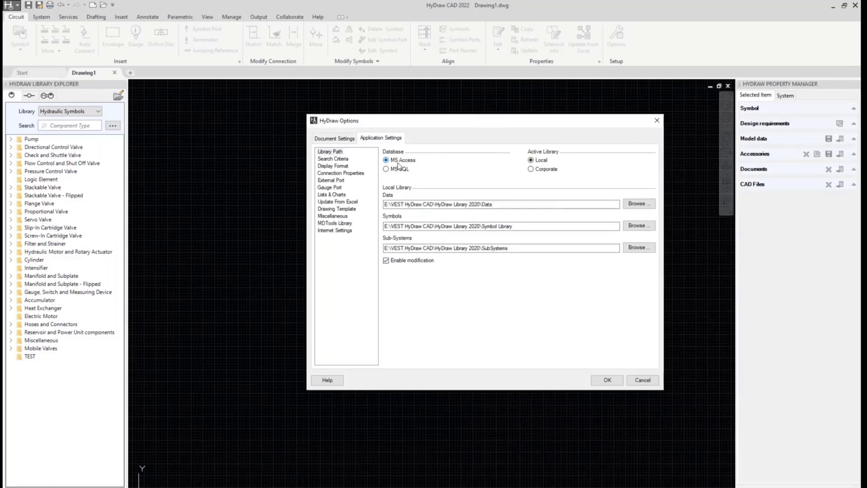
{"action": "left_click", "coordinate": [391, 169]}
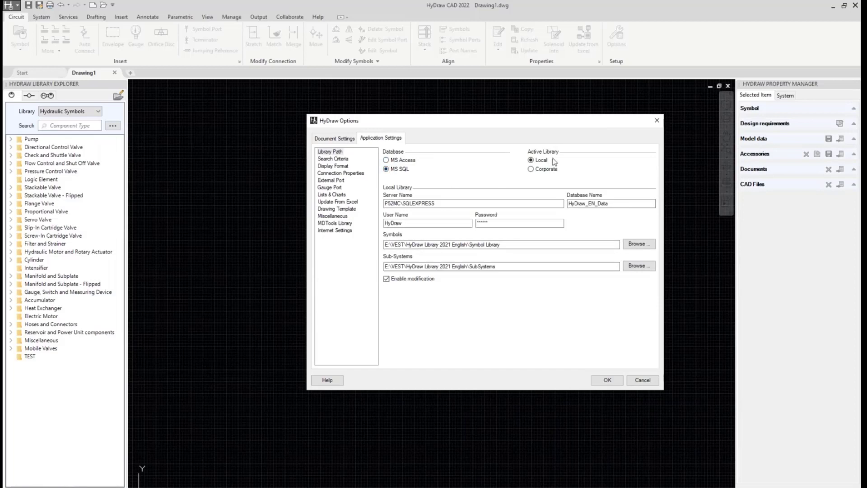
{"action": "left_click", "coordinate": [531, 169]}
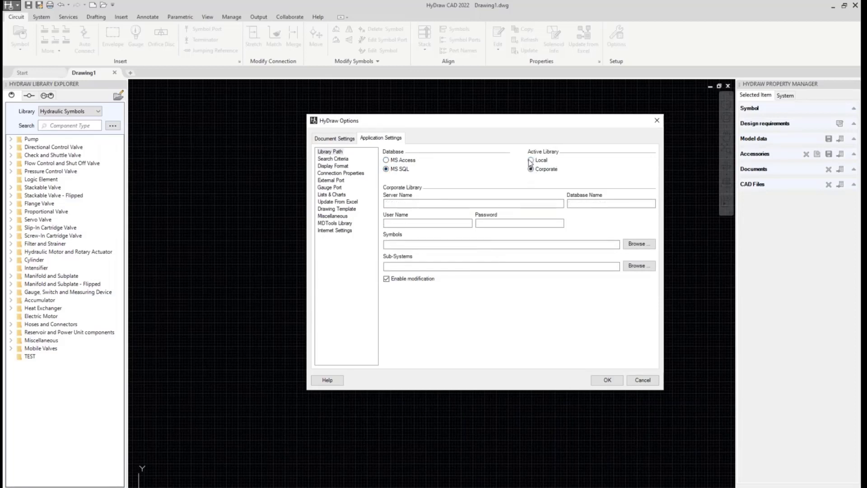
Step: Examine the MS SQL server, database, Symbols and Sub-Systems settings of the Local active library, and leave HyDraw Options without changes
{"action": "left_click", "coordinate": [531, 160]}
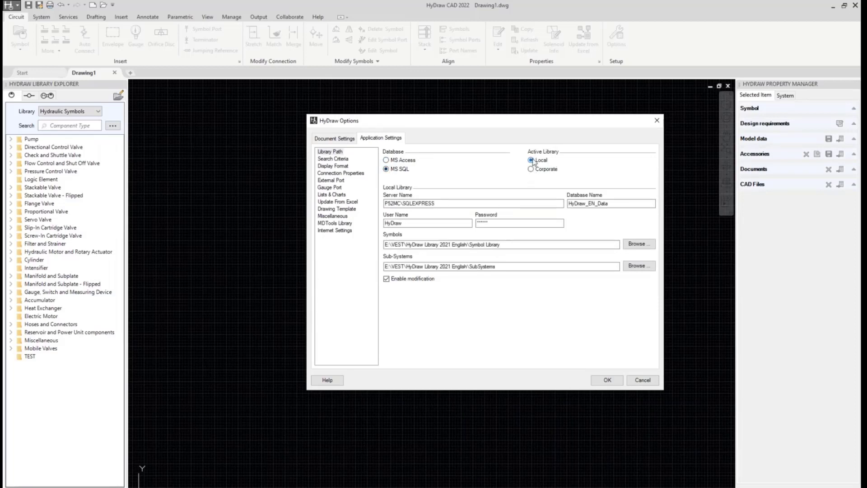
{"action": "double_click", "coordinate": [457, 202]}
{"action": "key", "text": "Tab"}
{"action": "key", "text": "Tab"}
{"action": "key", "text": "Tab"}
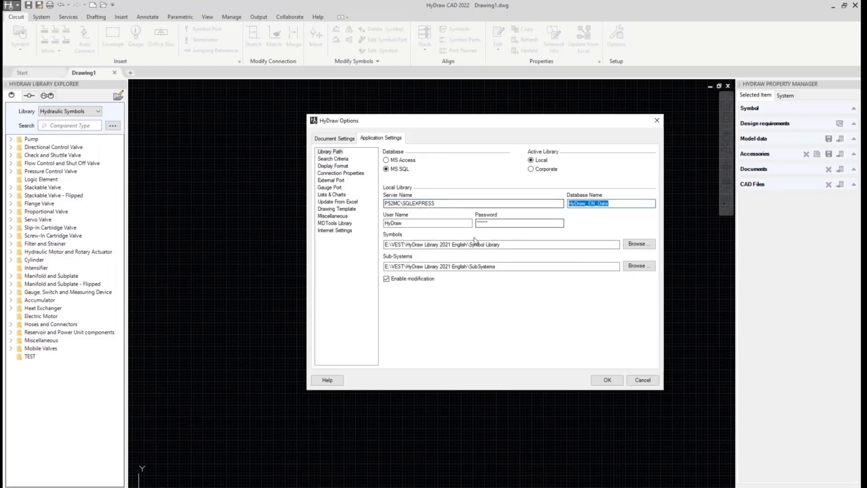
{"action": "left_click", "coordinate": [438, 244]}
{"action": "left_click", "coordinate": [440, 266]}
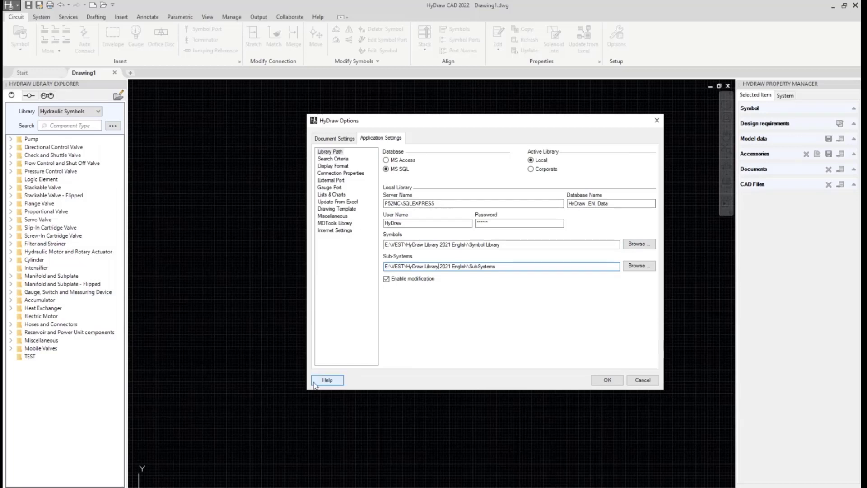
{"action": "left_click", "coordinate": [646, 382]}
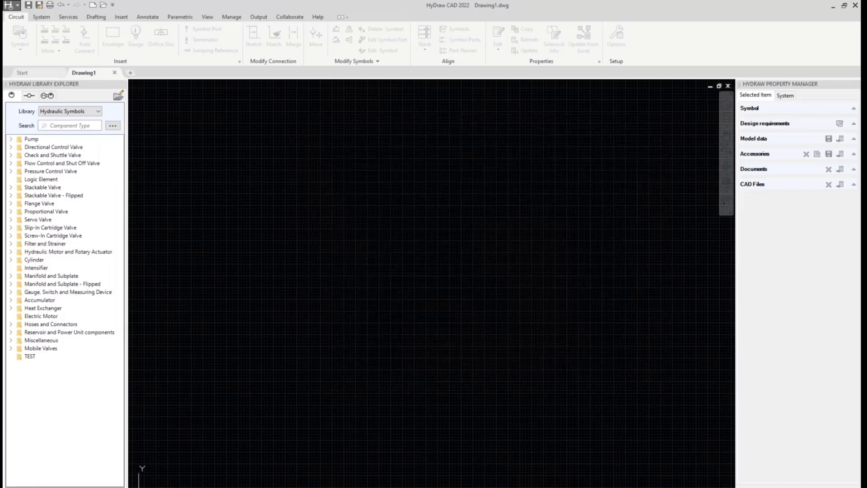
Step: Switch to the Windows 10 X2 virtual machine in VMware Workstation and close HyDraw CAD 2021
{"action": "mouse_move", "coordinate": [593, 487]}
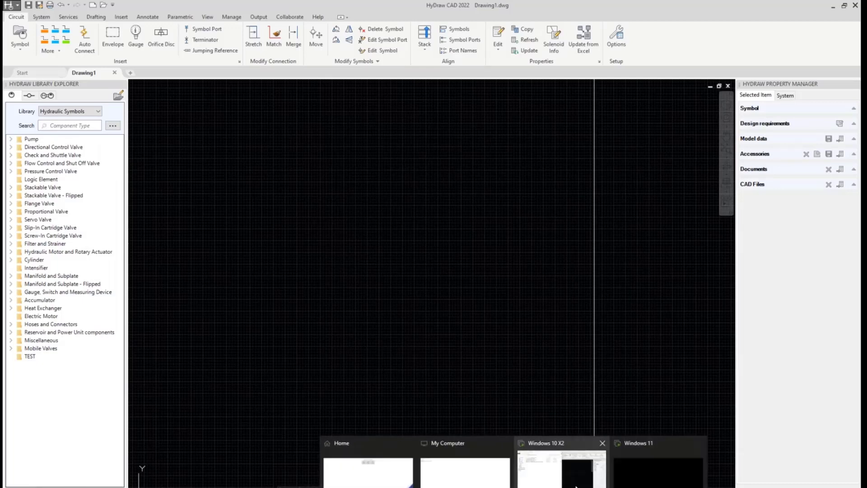
{"action": "left_click", "coordinate": [562, 474]}
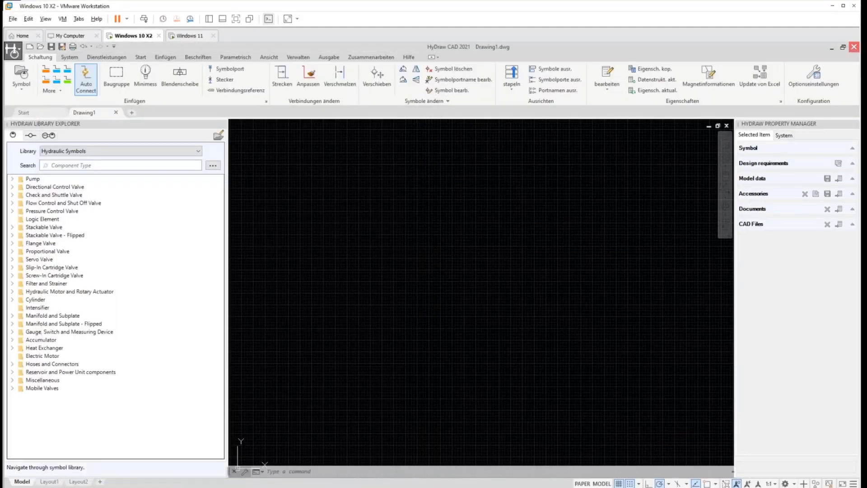
{"action": "left_click", "coordinate": [854, 47]}
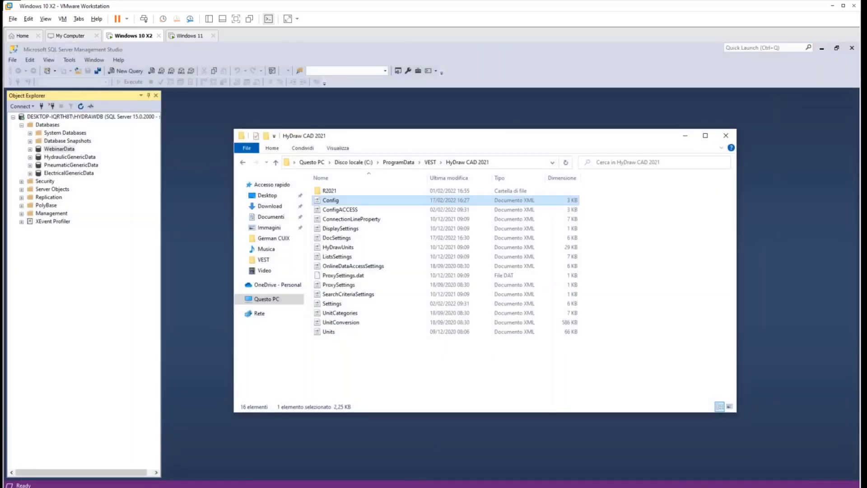
Step: Open the installed programs list in the Windows Control Panel and search it for "ACCES"
{"action": "key", "text": "super+s"}
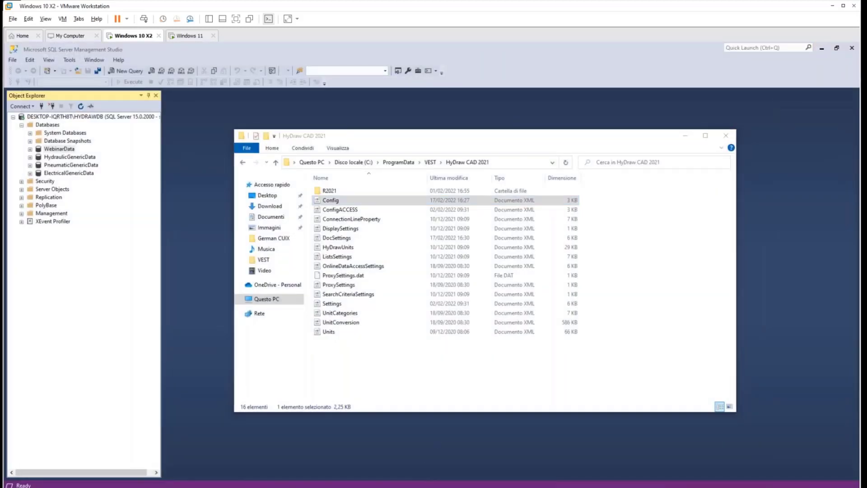
{"action": "type", "text": "pan"}
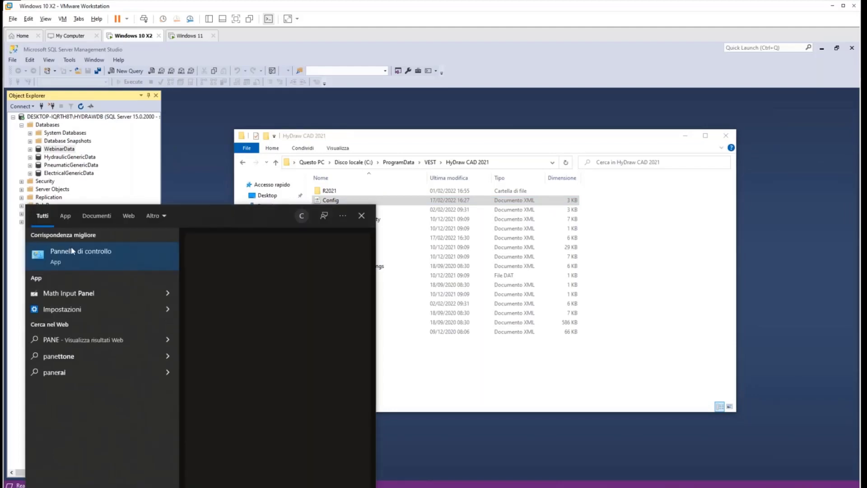
{"action": "left_click", "coordinate": [119, 250]}
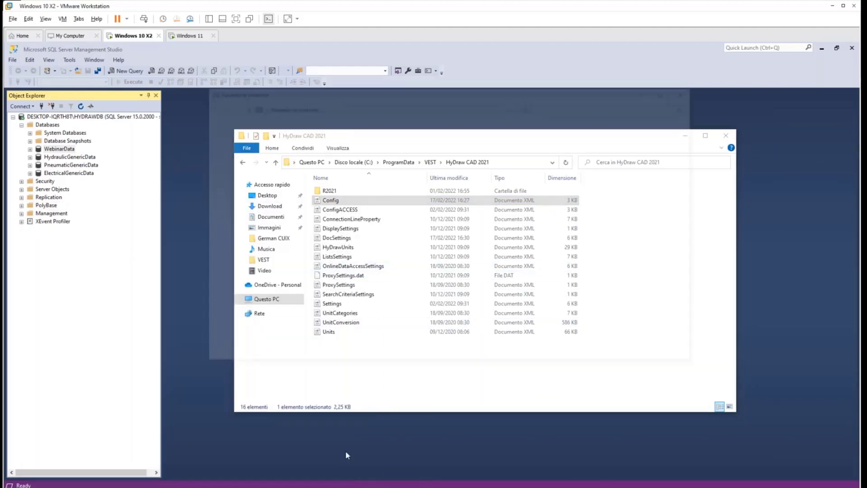
{"action": "left_click", "coordinate": [363, 256]}
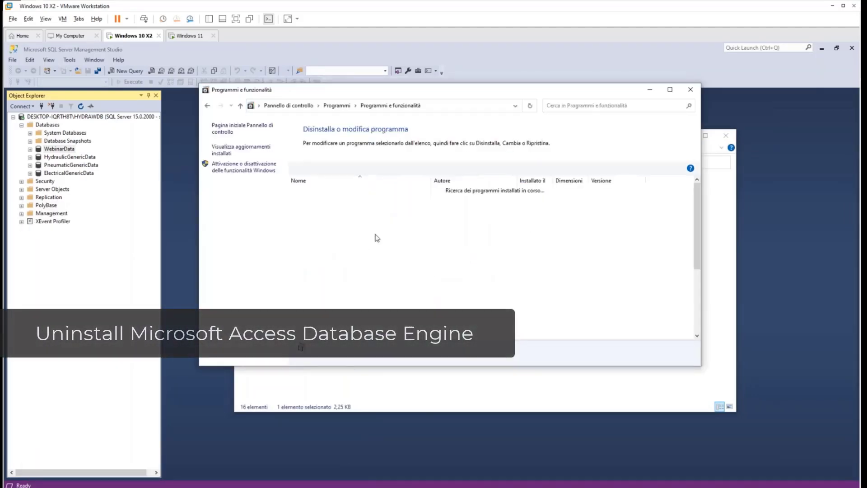
{"action": "left_click", "coordinate": [620, 104]}
{"action": "type", "text": "ACCES"}
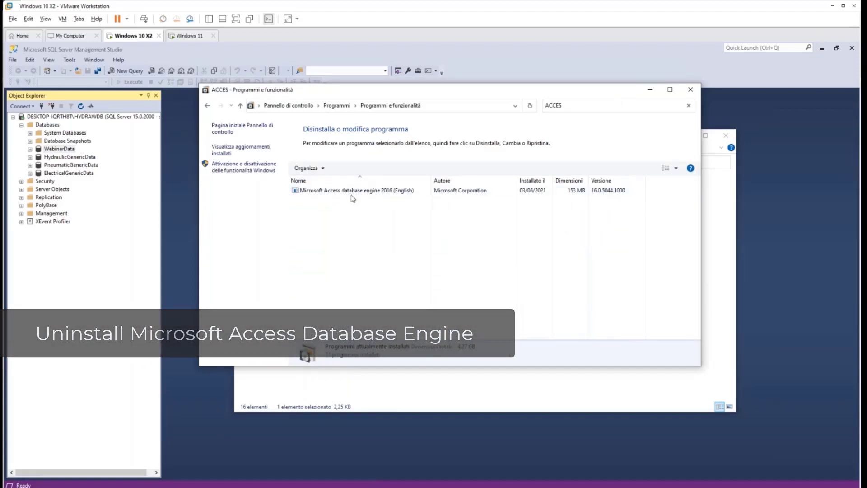
Step: Uninstall Microsoft Access database engine 2016 (English) and allow Microsoft Office to make changes to the device
{"action": "left_click", "coordinate": [351, 192]}
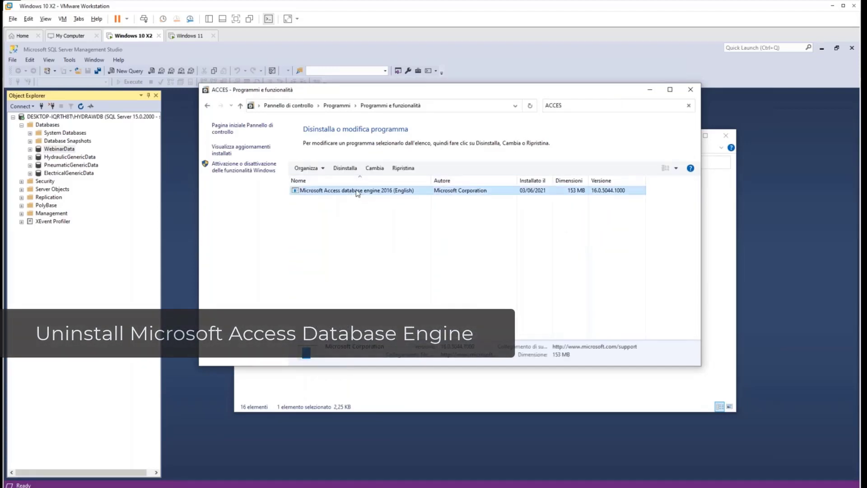
{"action": "left_click", "coordinate": [345, 167]}
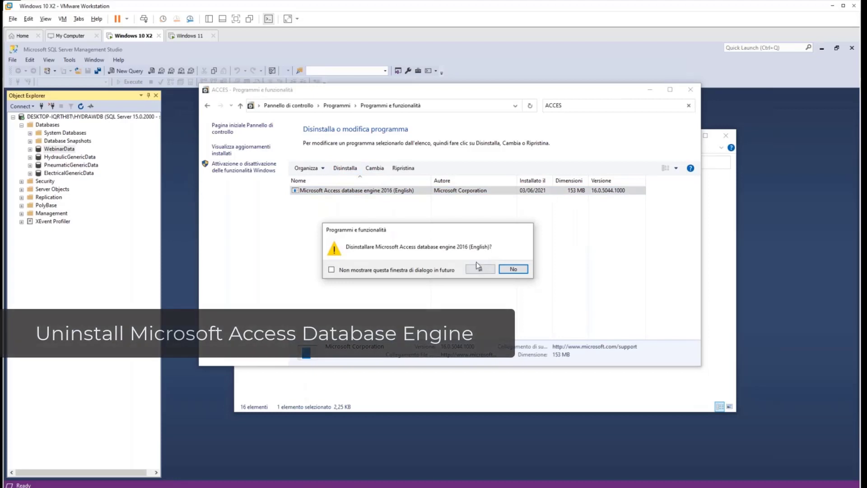
{"action": "left_click", "coordinate": [481, 268]}
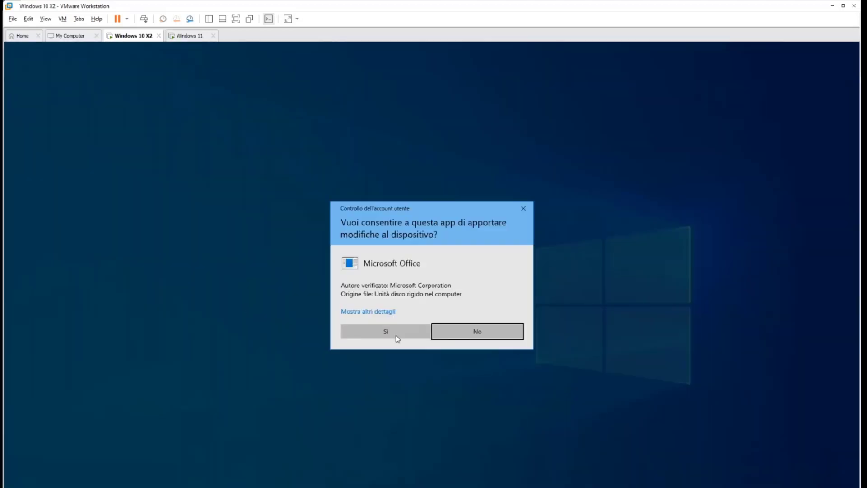
{"action": "left_click", "coordinate": [396, 335]}
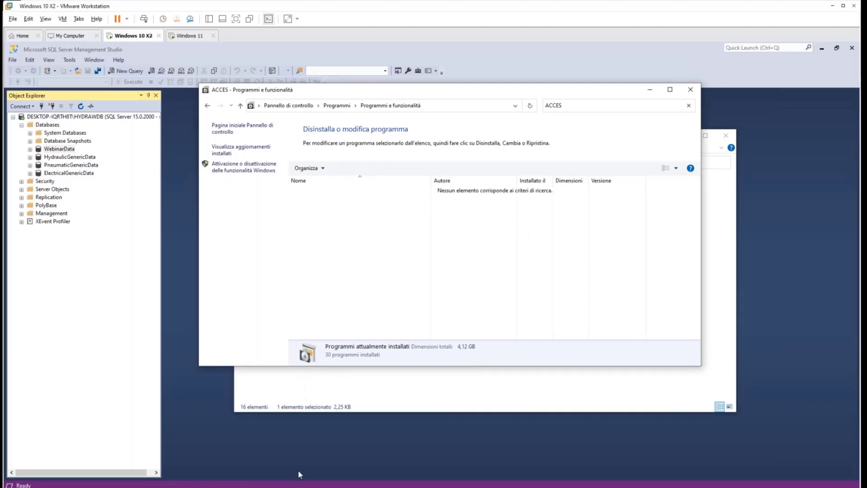
Step: Launch HyDraw Library Manager 2021, show the Hydraulic Symbols library under Components and widen the window
{"action": "key", "text": "super"}
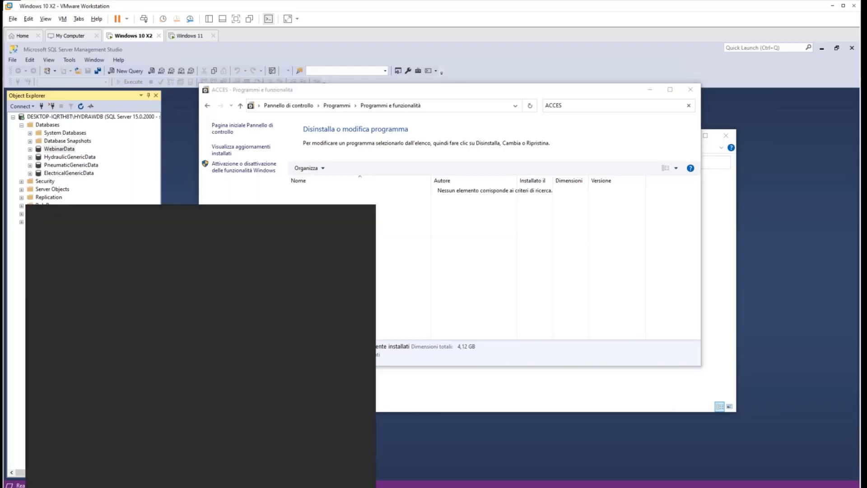
{"action": "type", "text": "hYD"}
{"action": "key", "text": "Return"}
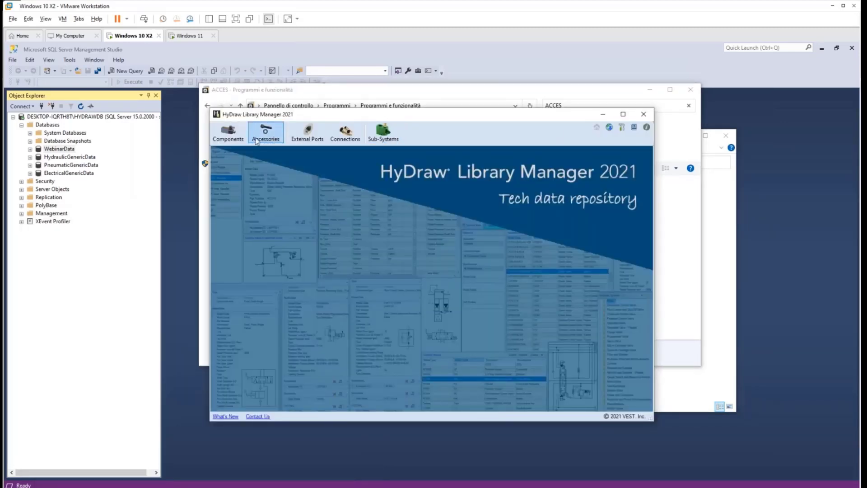
{"action": "left_click", "coordinate": [227, 136]}
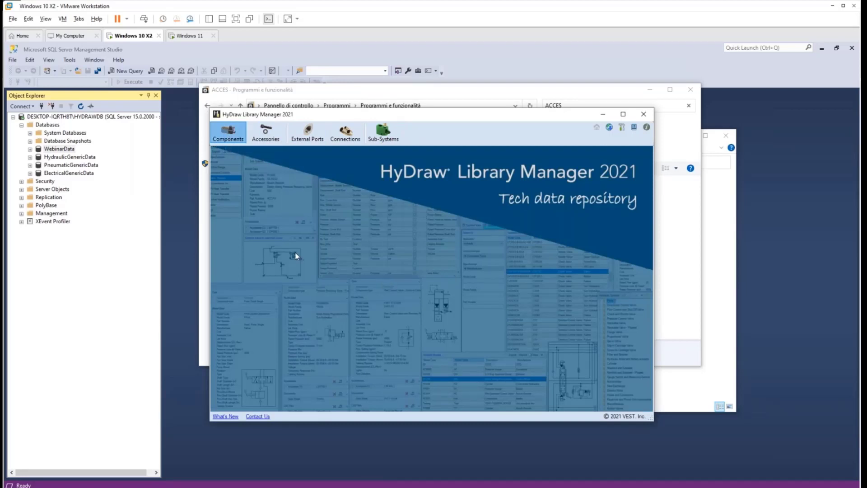
{"action": "left_click", "coordinate": [243, 169]}
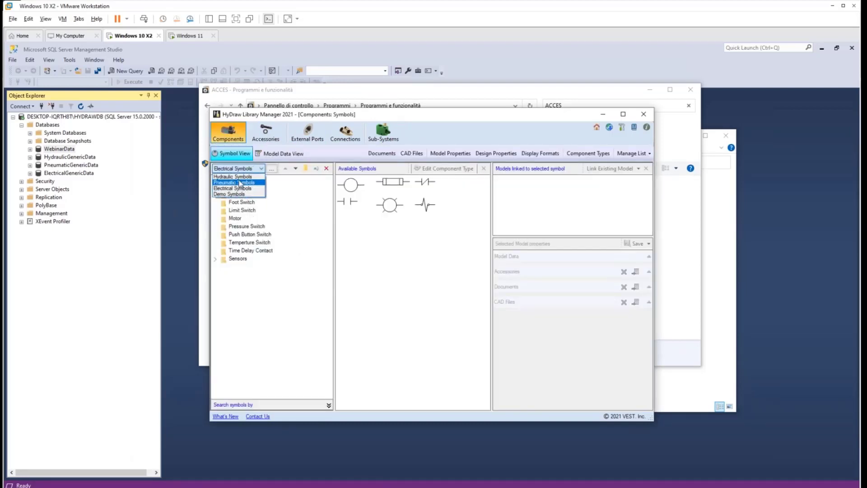
{"action": "left_click", "coordinate": [248, 180]}
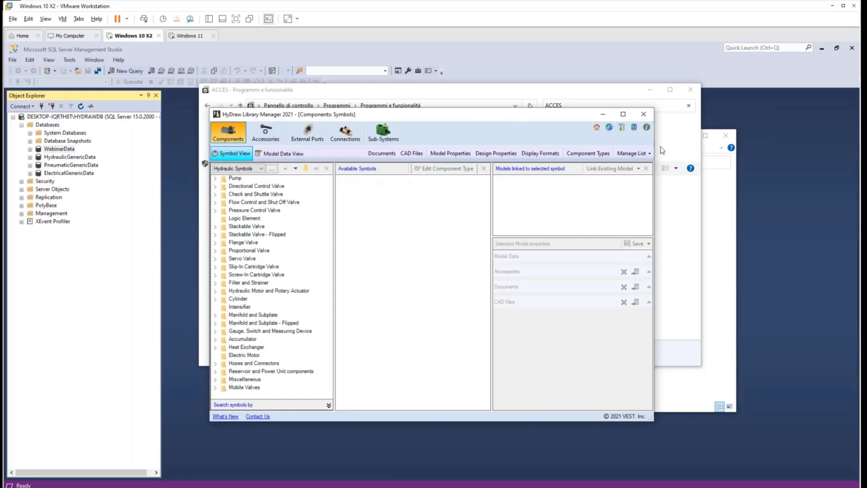
{"action": "left_click_drag", "start_coordinate": [655, 137], "coordinate": [808, 136]}
{"action": "left_click_drag", "start_coordinate": [654, 116], "coordinate": [601, 118]}
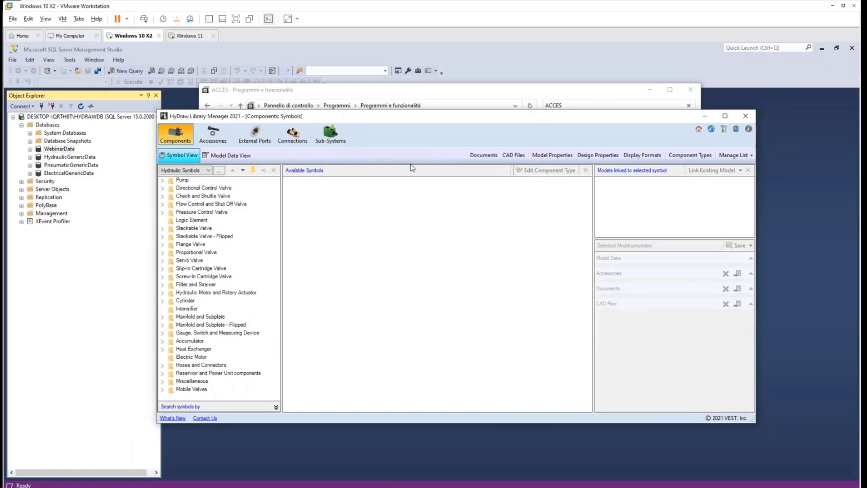
Step: Clear the desktop by minimizing the programs list, SQL Server Management Studio and Library Manager, and closing File Explorer and the browser
{"action": "left_click", "coordinate": [457, 94]}
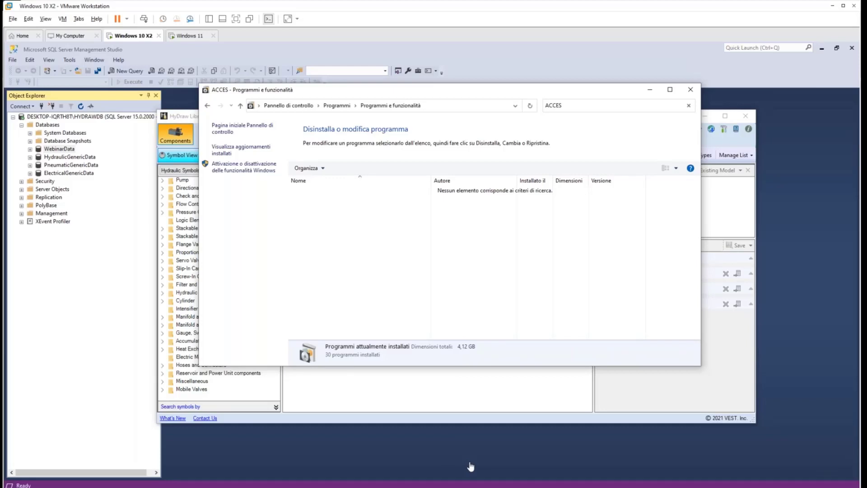
{"action": "left_click", "coordinate": [651, 90]}
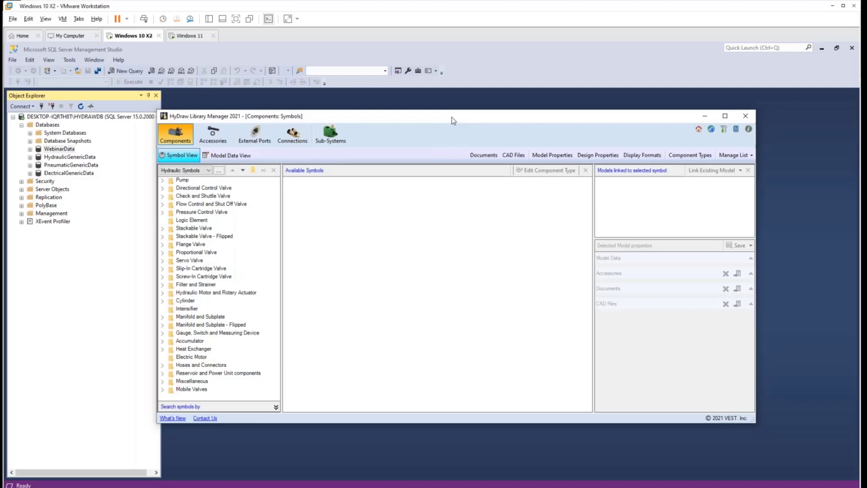
{"action": "left_click", "coordinate": [400, 94]}
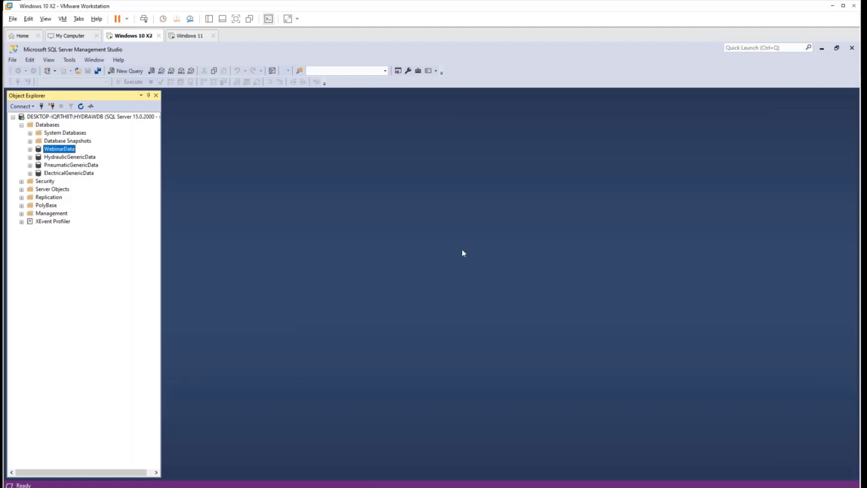
{"action": "left_click", "coordinate": [822, 48]}
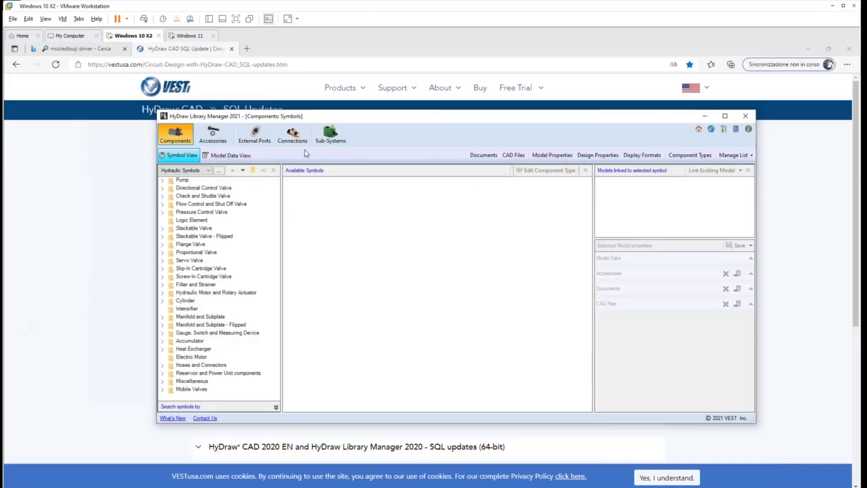
{"action": "left_click", "coordinate": [708, 119]}
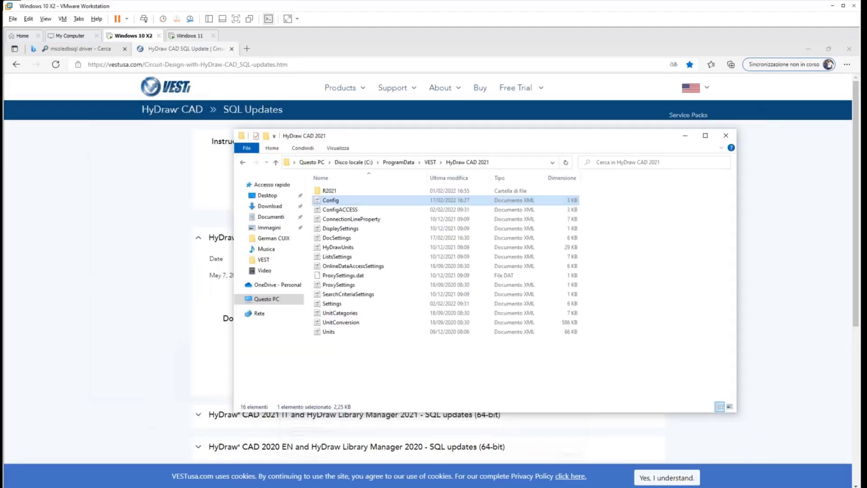
{"action": "left_click", "coordinate": [733, 135]}
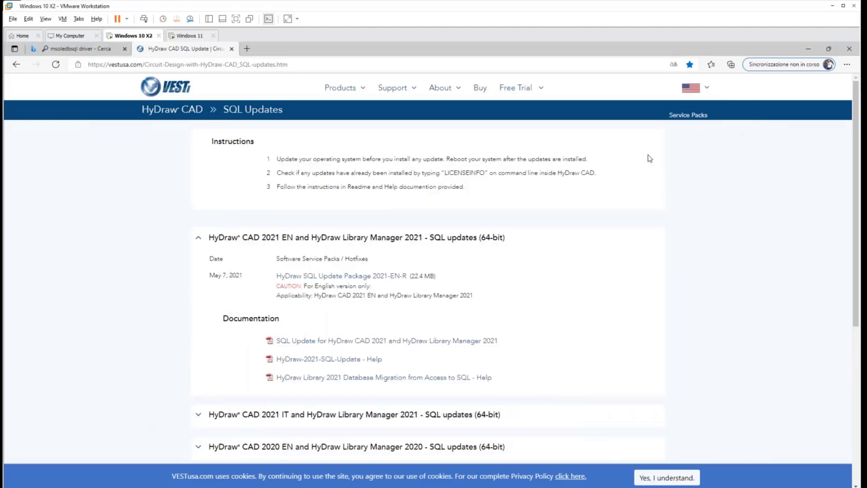
{"action": "left_click", "coordinate": [857, 49]}
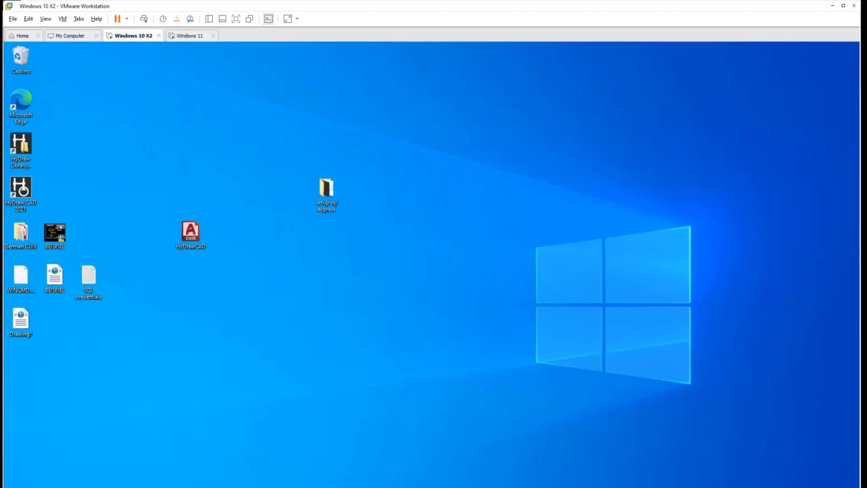